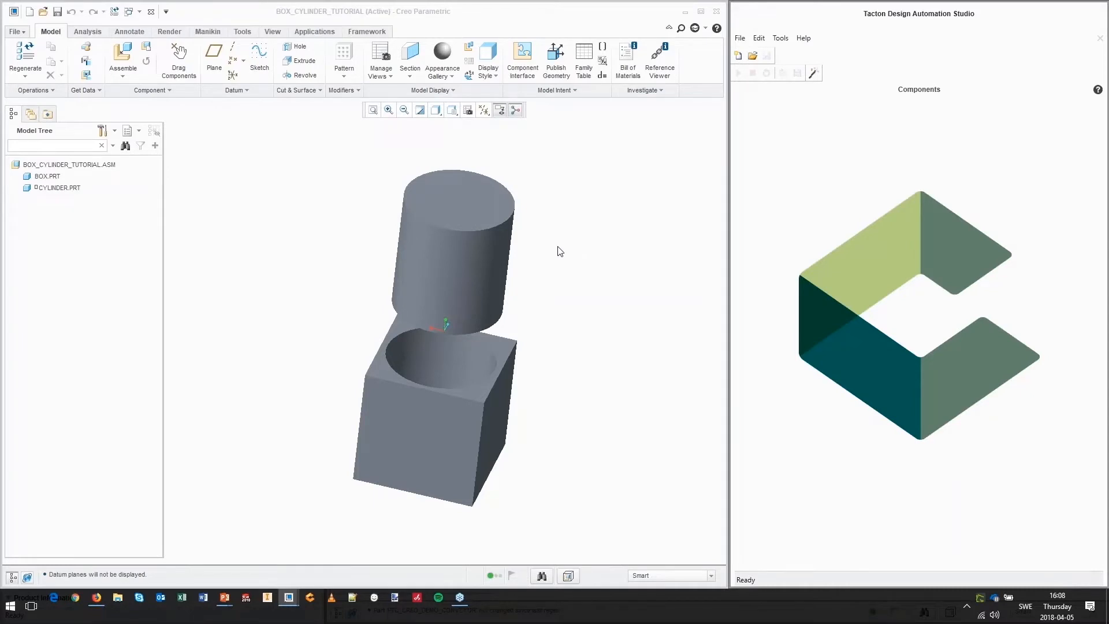
Step: Examine the box, its hole, the cylinder and the top-level assembly BOX_CYLINDER_TUTORIAL.ASM
{"action": "middle_click_drag", "start_coordinate": [531, 313], "coordinate": [485, 347]}
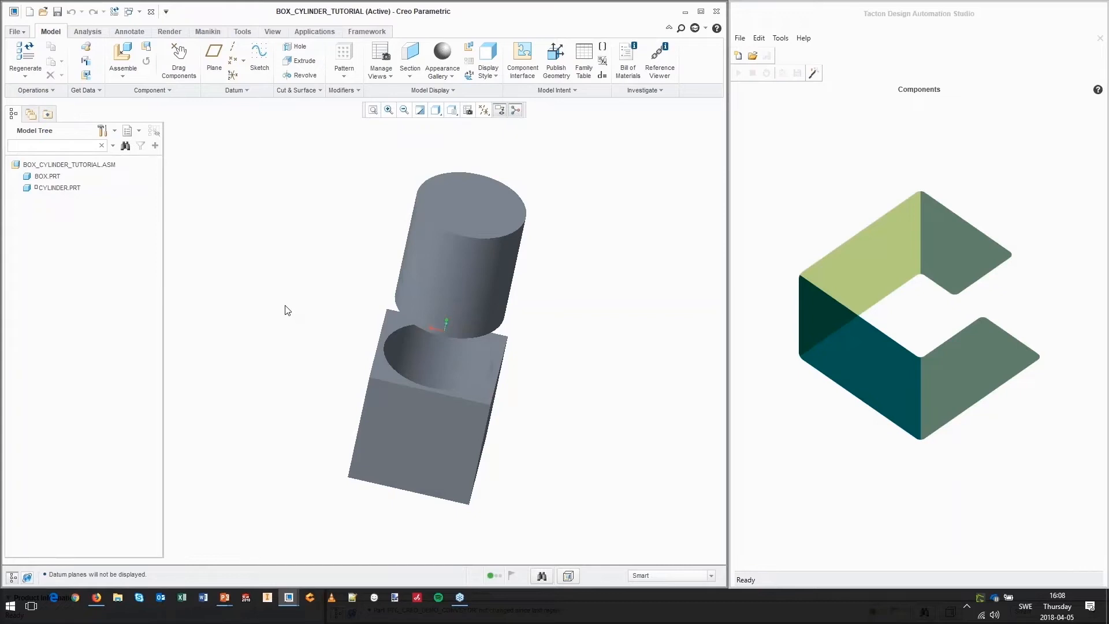
{"action": "left_click", "coordinate": [42, 178]}
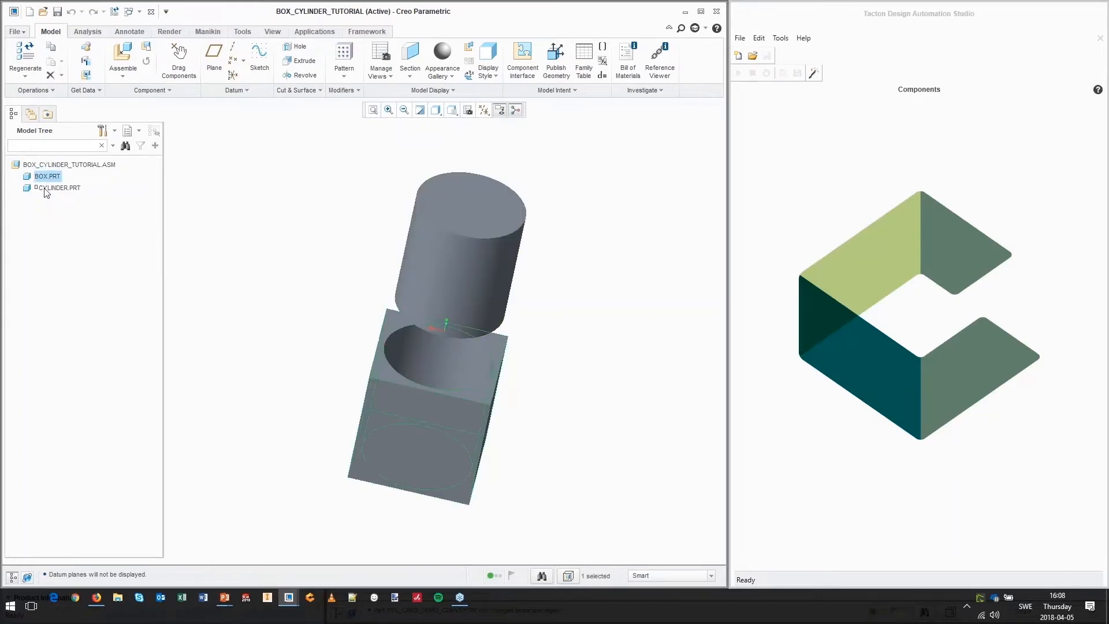
{"action": "left_click", "coordinate": [375, 372]}
{"action": "left_click", "coordinate": [431, 359]}
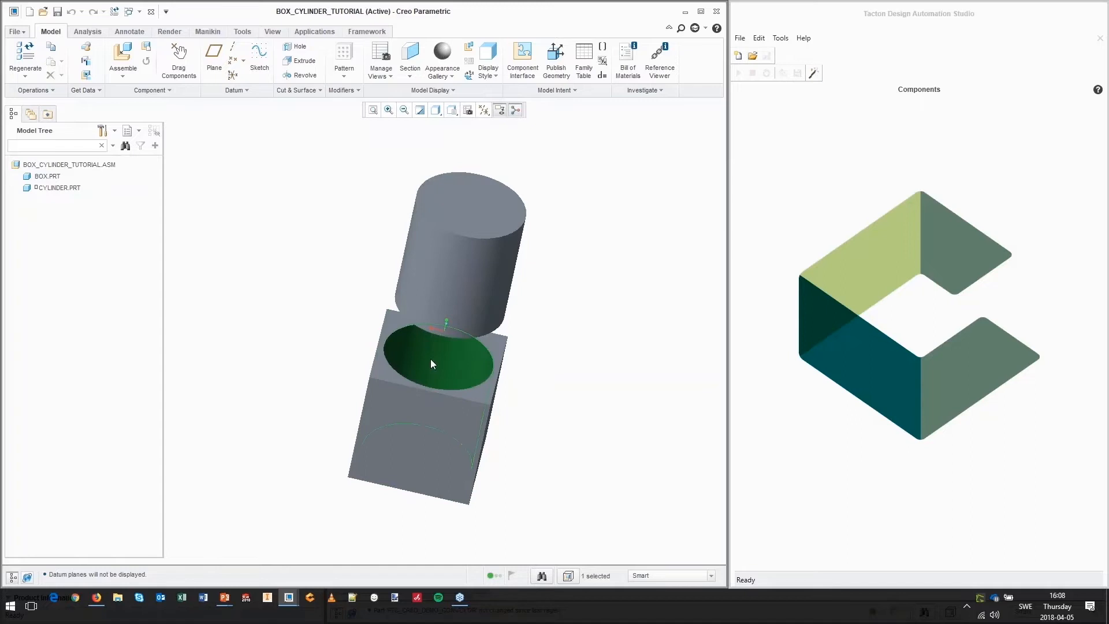
{"action": "left_click", "coordinate": [459, 249]}
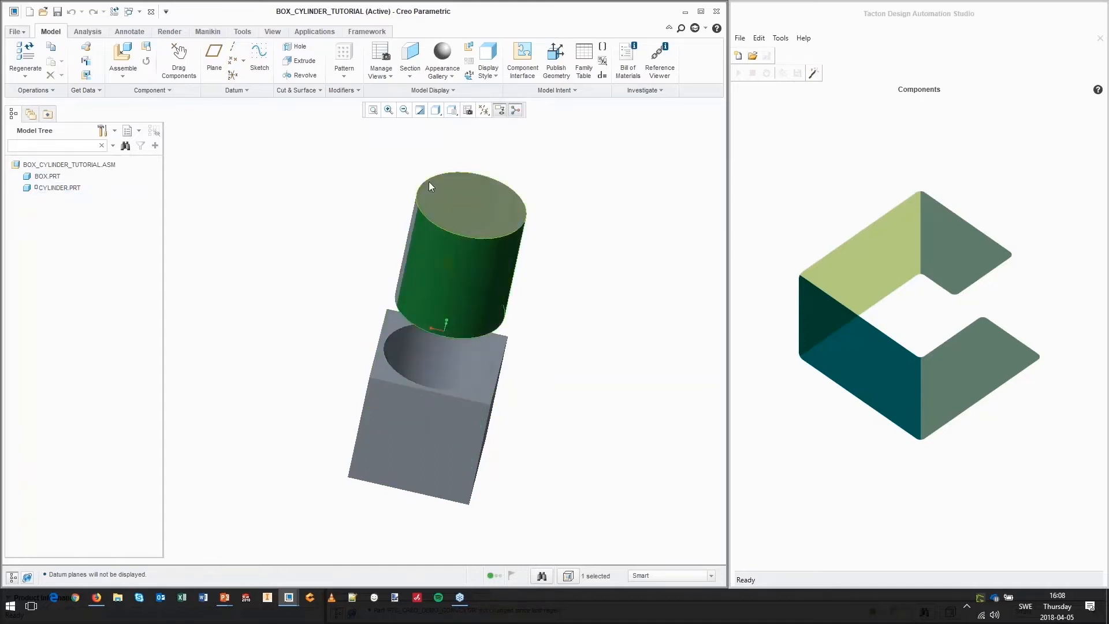
{"action": "left_click", "coordinate": [470, 250]}
{"action": "left_click", "coordinate": [66, 166]}
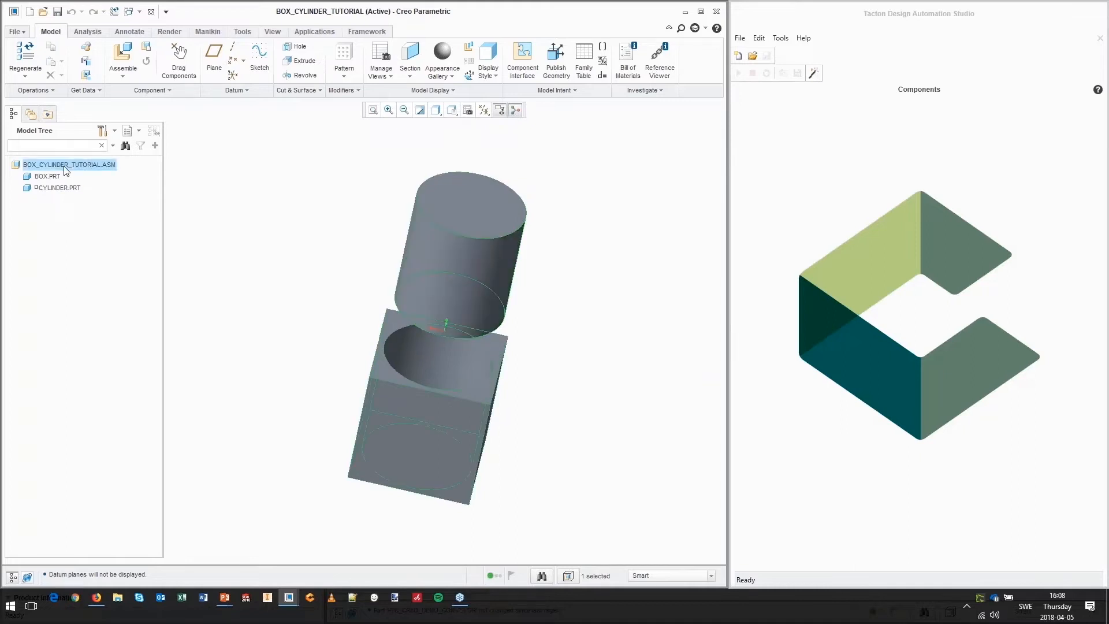
{"action": "left_click", "coordinate": [302, 198]}
Step: Widen the modelling area, generate a configuration model from the open assembly and display the BOX component's attributes
{"action": "left_click", "coordinate": [1005, 227]}
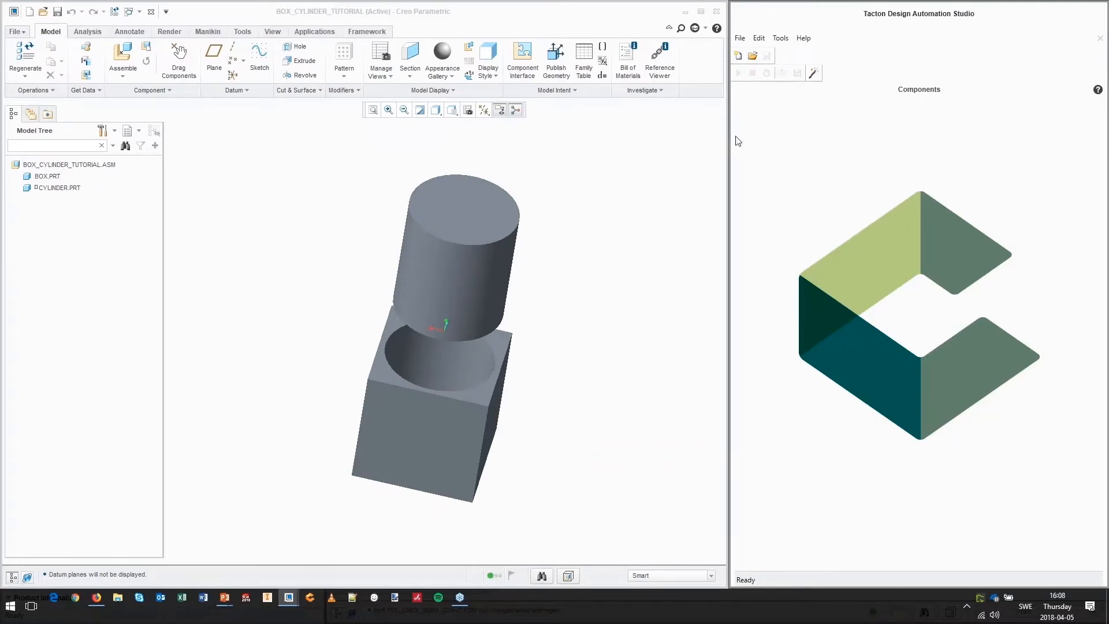
{"action": "left_click_drag", "start_coordinate": [729, 139], "coordinate": [702, 136]}
{"action": "left_click_drag", "start_coordinate": [689, 137], "coordinate": [759, 145]}
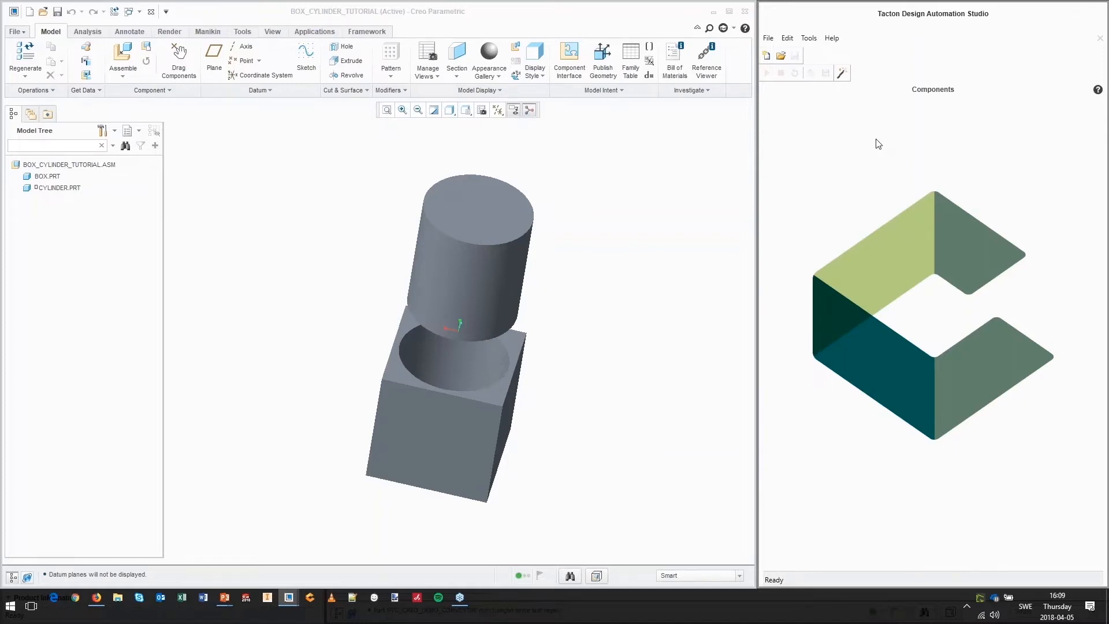
{"action": "left_click", "coordinate": [842, 73]}
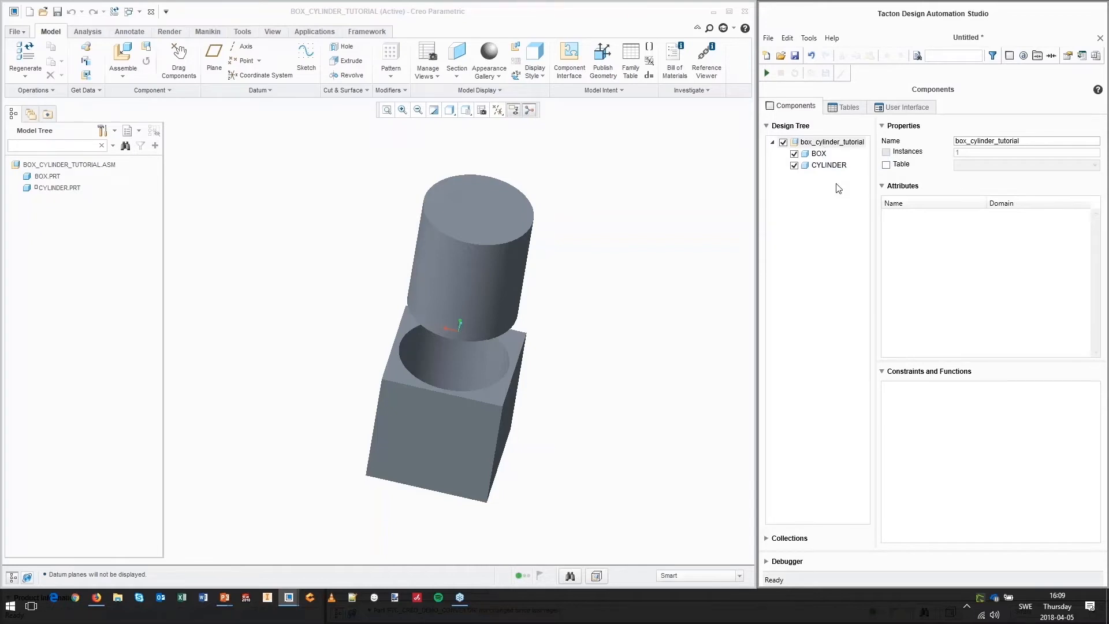
{"action": "left_click", "coordinate": [830, 145]}
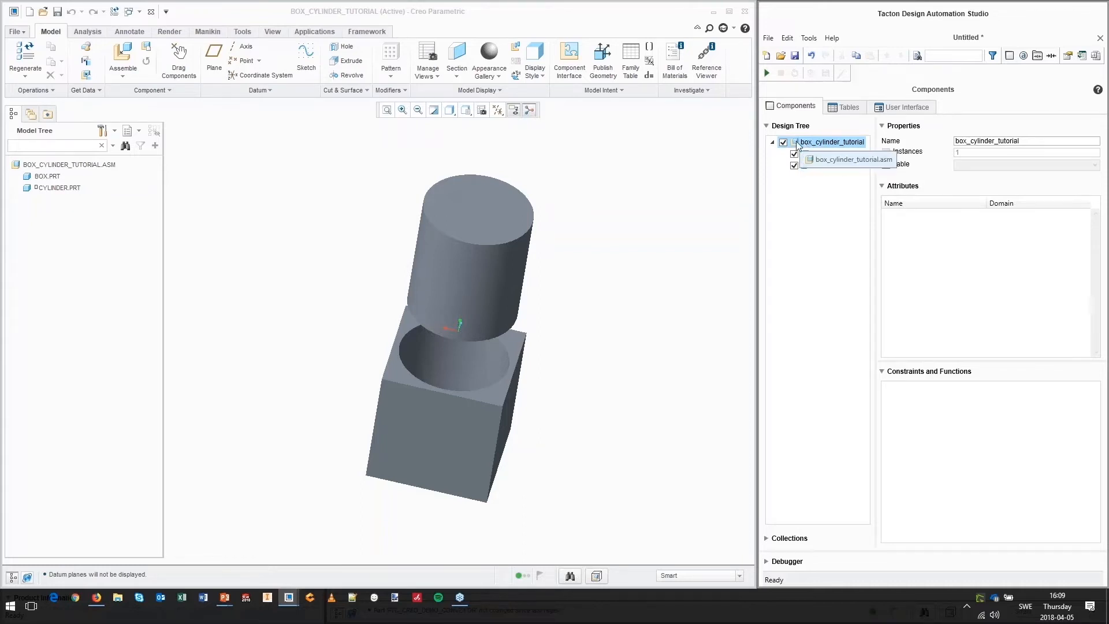
{"action": "left_click", "coordinate": [811, 154]}
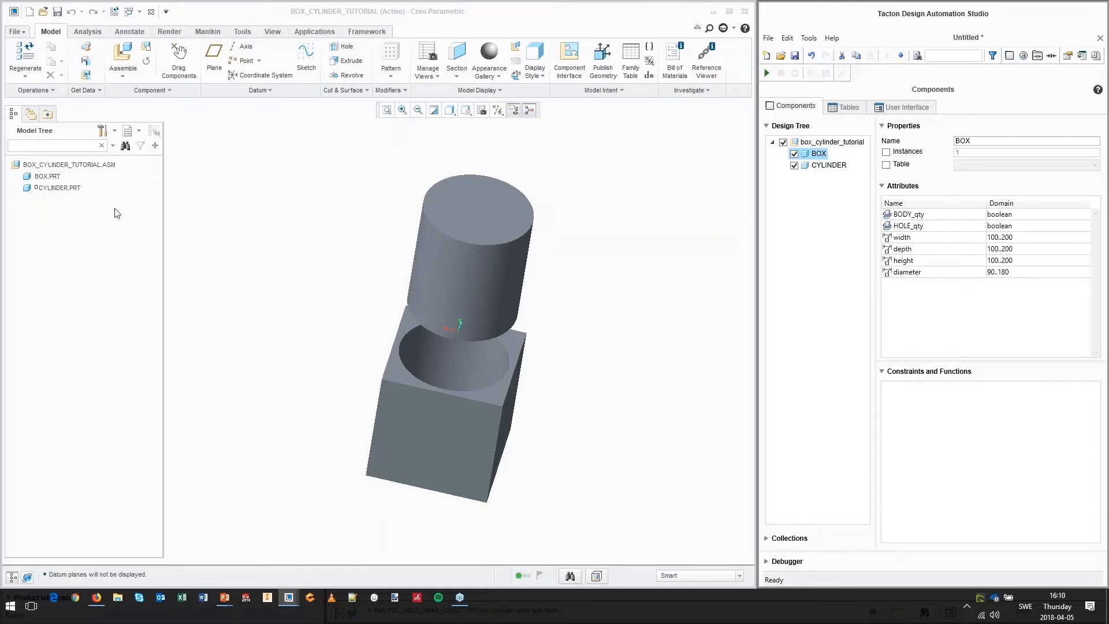
Step: Set the model tree filters to display features and component placement folders
{"action": "left_click", "coordinate": [104, 131]}
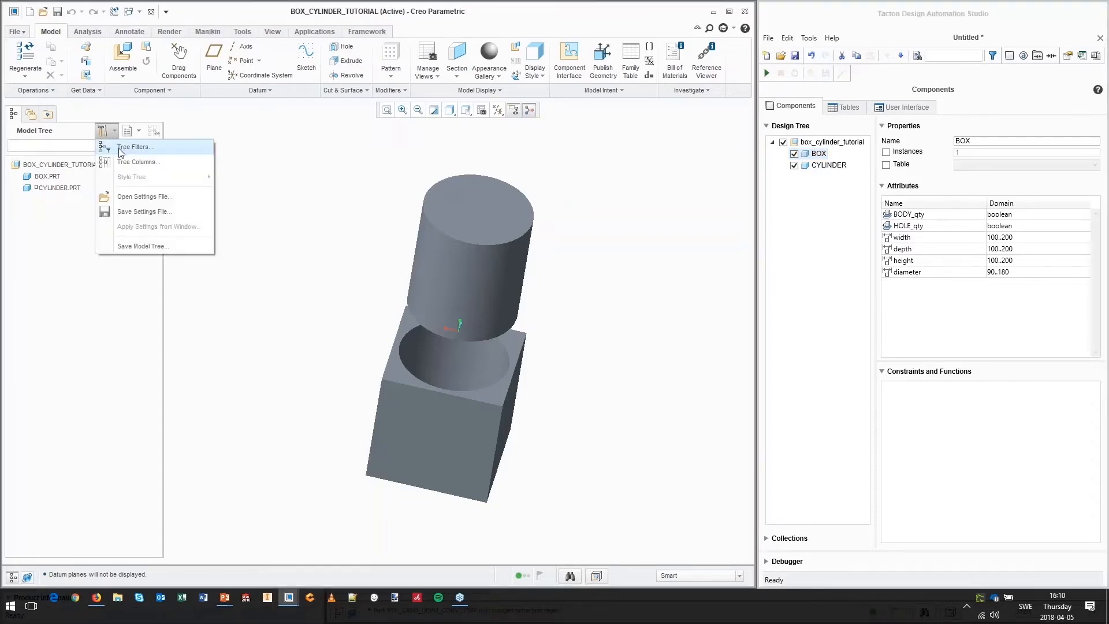
{"action": "left_click", "coordinate": [122, 148]}
{"action": "left_click", "coordinate": [417, 228]}
{"action": "left_click", "coordinate": [416, 242]}
{"action": "left_click", "coordinate": [417, 297]}
{"action": "left_click", "coordinate": [414, 353]}
{"action": "left_click", "coordinate": [414, 367]}
{"action": "left_click", "coordinate": [668, 402]}
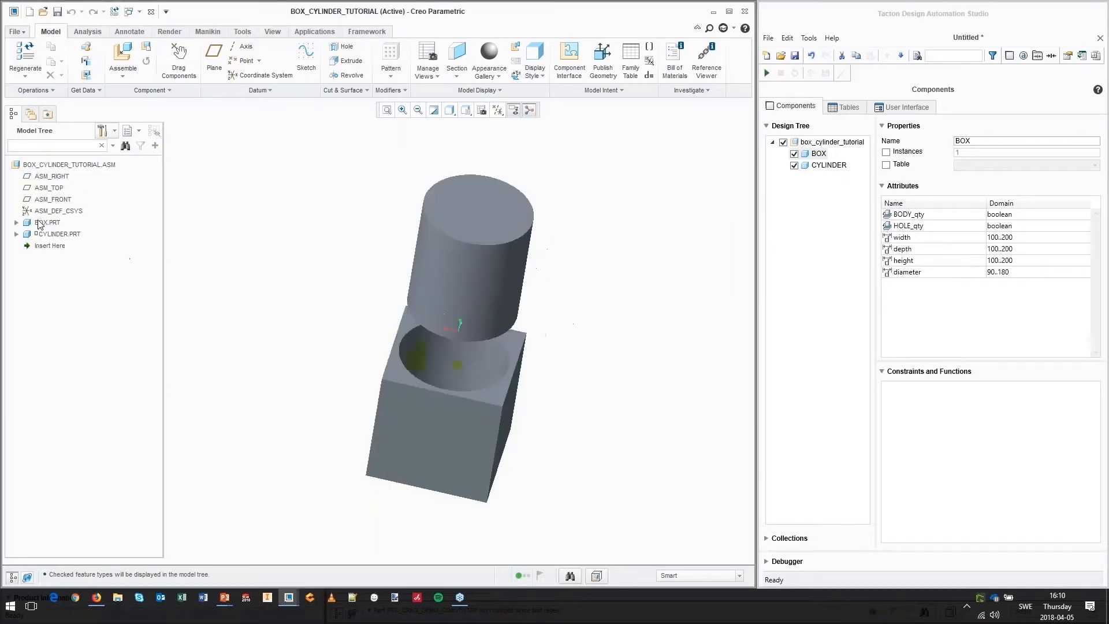
Step: Compare the BODY and HOLE features of BOX.PRT with the BOX attributes HOLE_qty, width and diameter
{"action": "left_click", "coordinate": [16, 222]}
{"action": "left_click", "coordinate": [56, 293]}
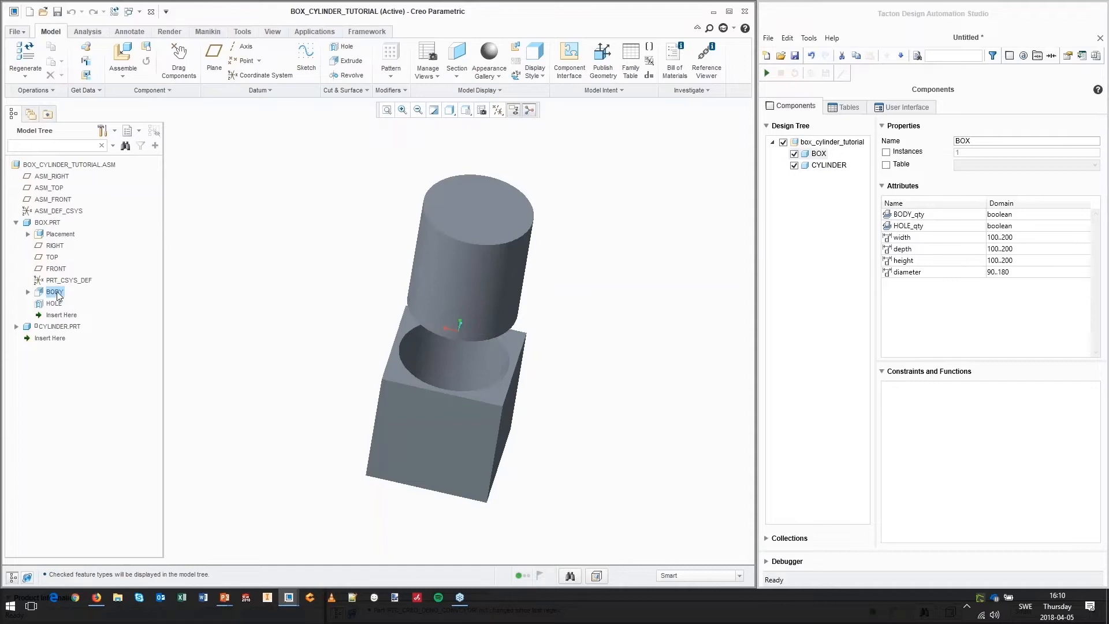
{"action": "left_click", "coordinate": [57, 305]}
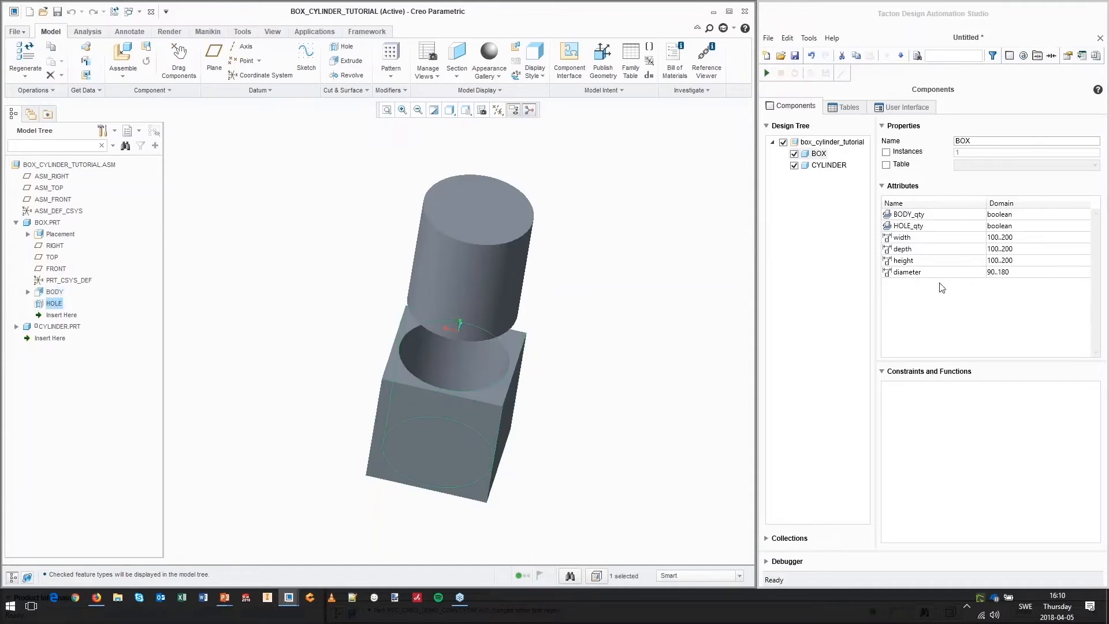
{"action": "left_click", "coordinate": [931, 226]}
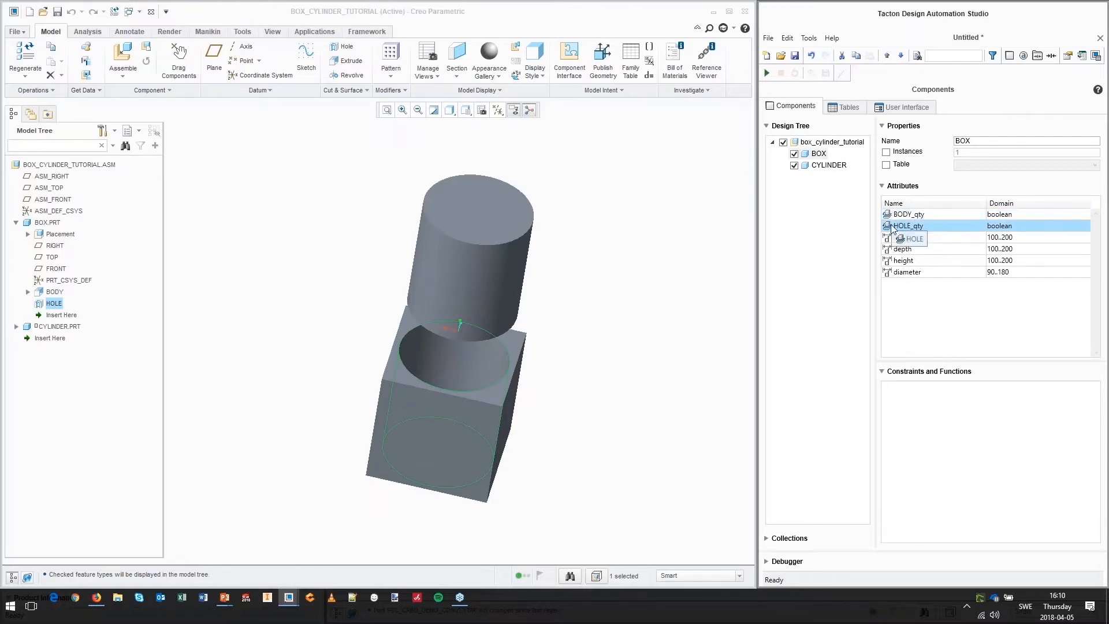
{"action": "left_click", "coordinate": [926, 239]}
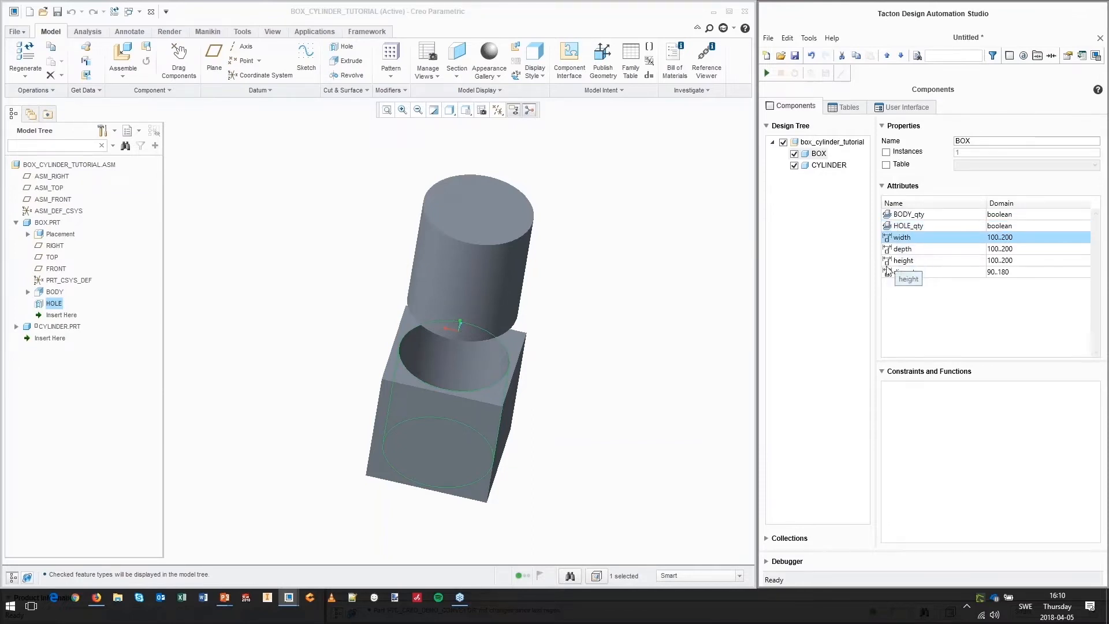
{"action": "left_click", "coordinate": [895, 273]}
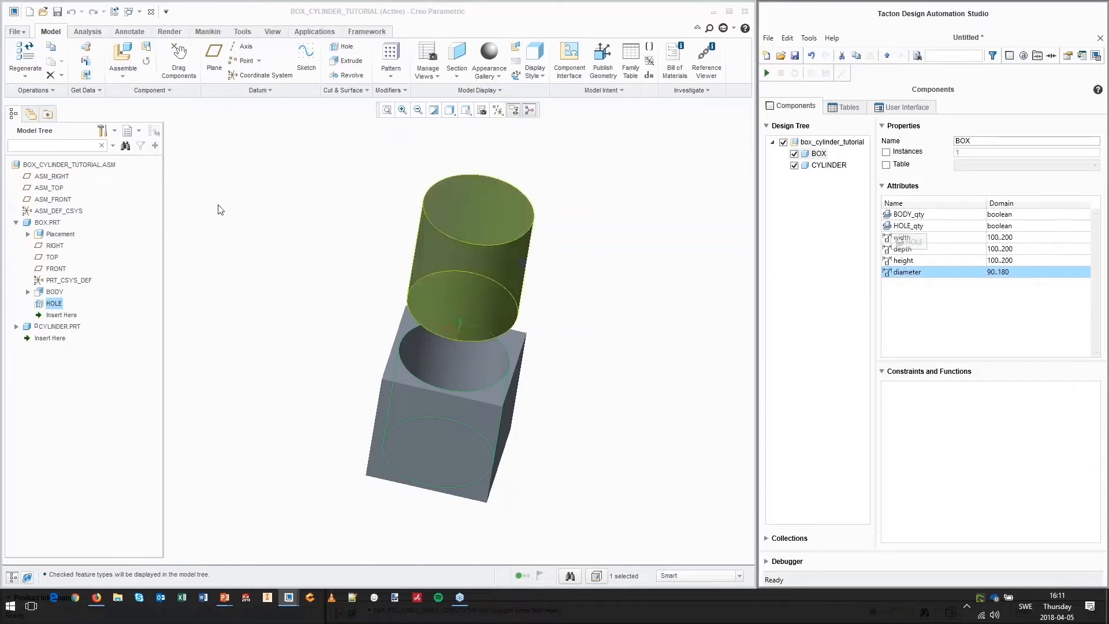
Step: Expand CYLINDER.PRT in the model tree and review the CYLINDER component's diameter and height attributes
{"action": "left_click", "coordinate": [16, 326]}
{"action": "left_click", "coordinate": [16, 327]}
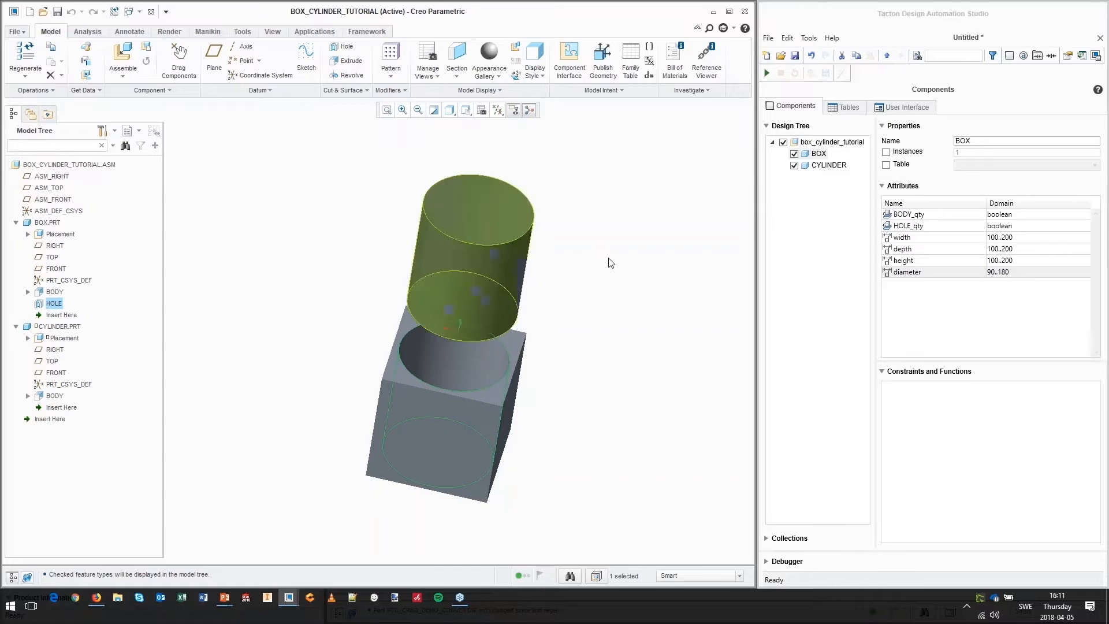
{"action": "left_click", "coordinate": [829, 165]}
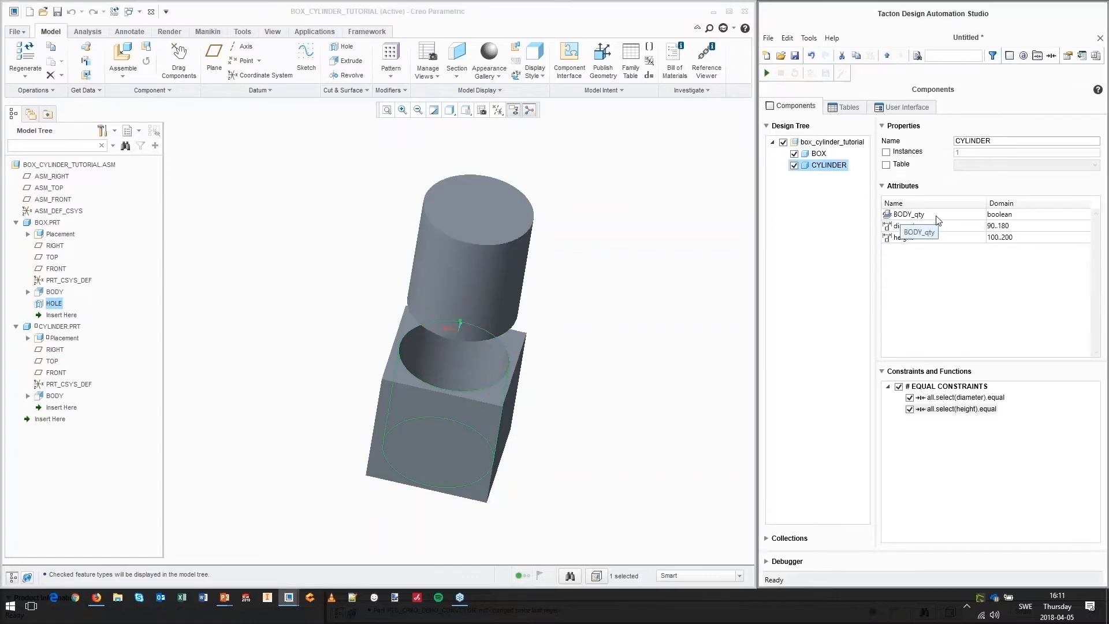
{"action": "left_click", "coordinate": [928, 229]}
{"action": "left_click", "coordinate": [921, 239]}
{"action": "left_click", "coordinate": [920, 226]}
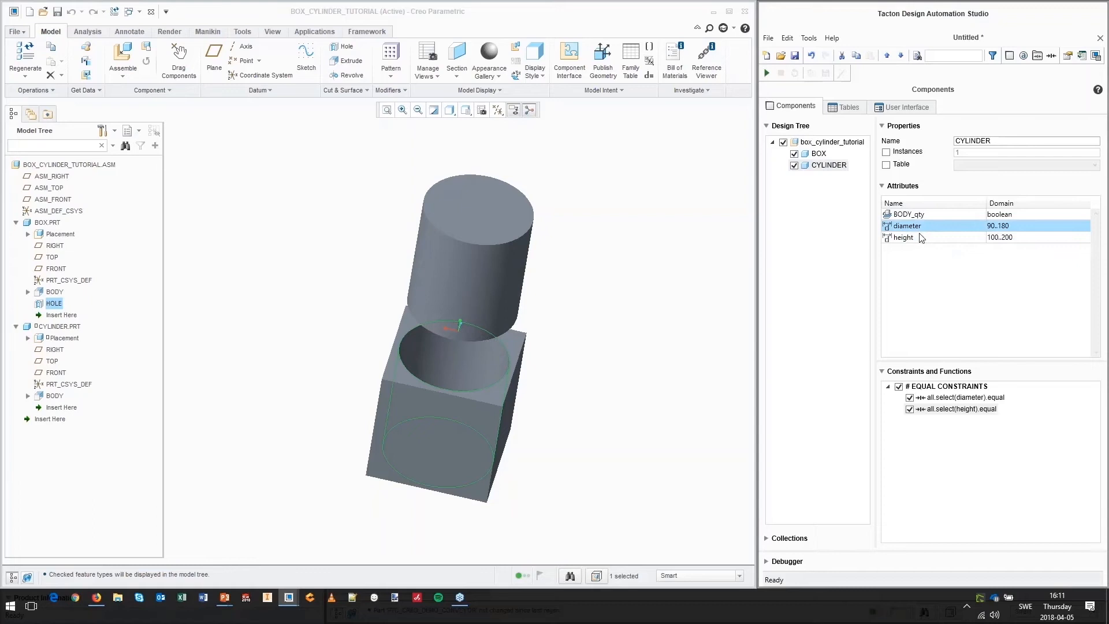
Step: Review the equal constraints on diameter and height under CYLINDER and under the top-level box_cylinder_tutorial component
{"action": "left_click", "coordinate": [971, 400]}
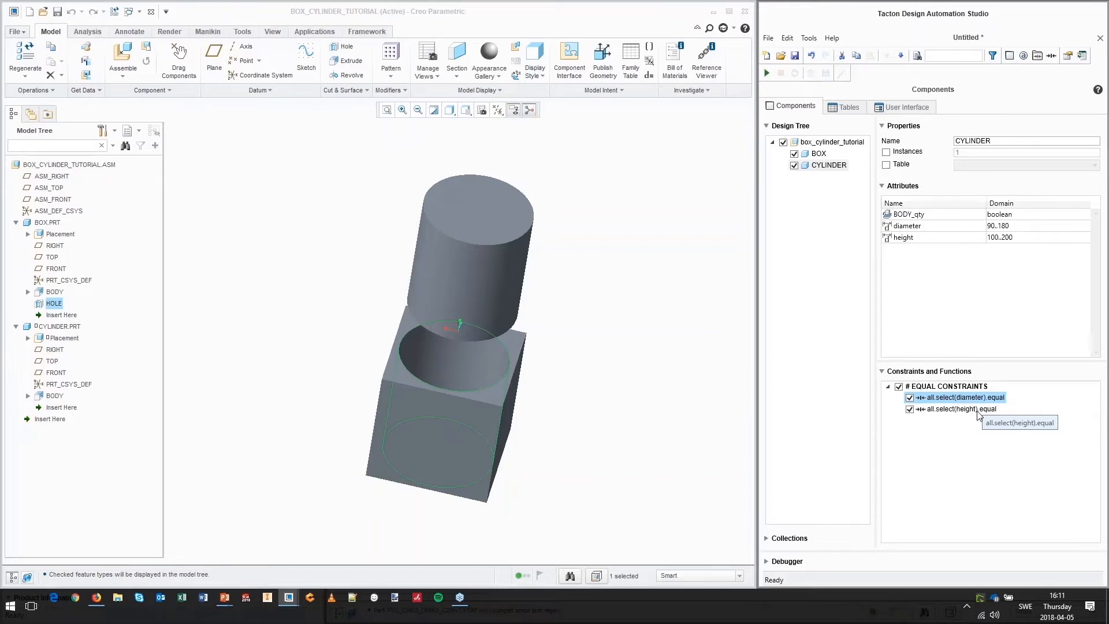
{"action": "left_click", "coordinate": [971, 386]}
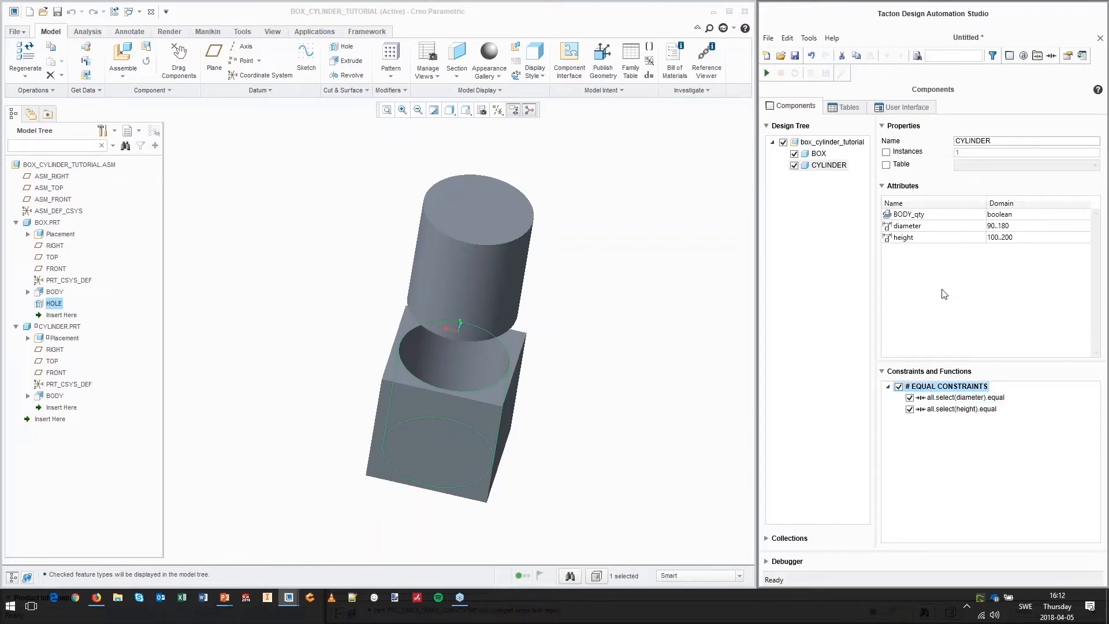
{"action": "left_click", "coordinate": [835, 142]}
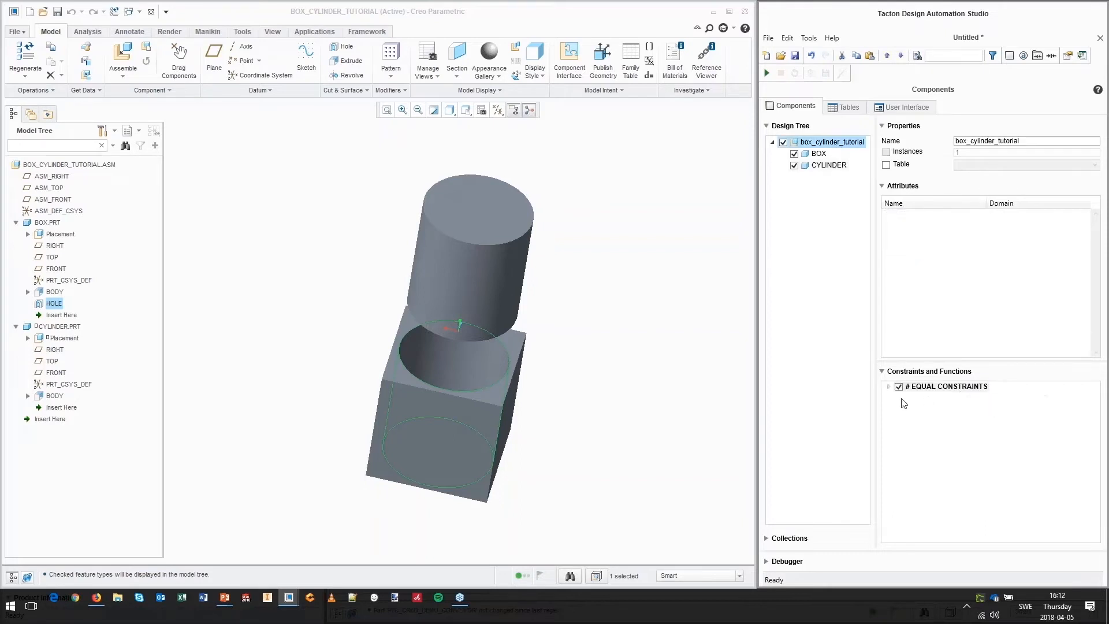
{"action": "left_click", "coordinate": [891, 387]}
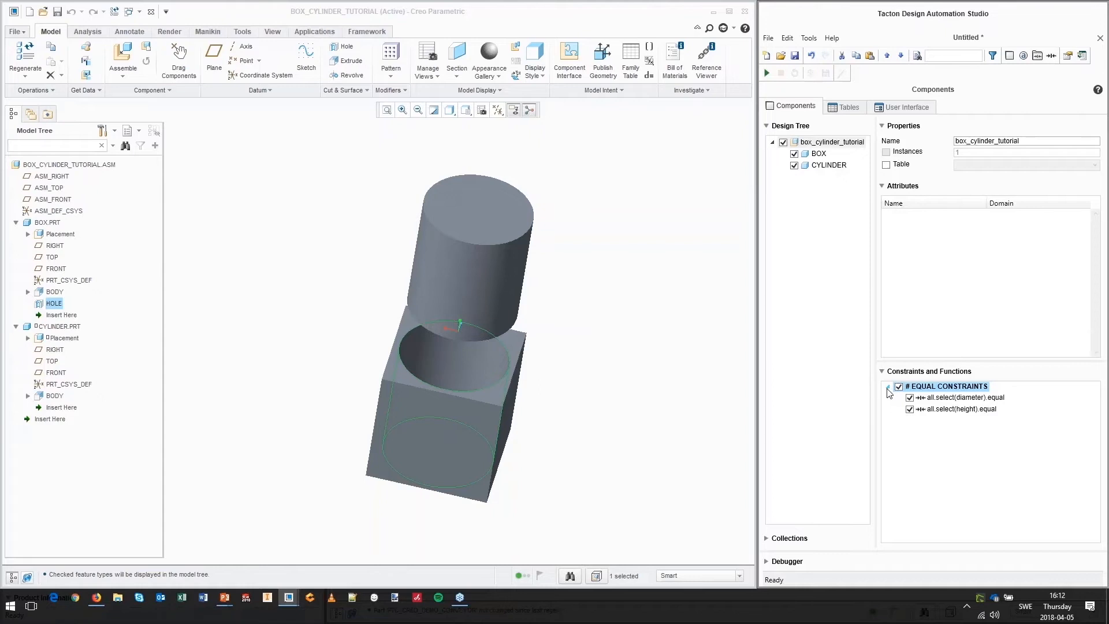
Step: Enlarge the Design Automation Studio area and open the component mappings of BOX
{"action": "left_click", "coordinate": [818, 155]}
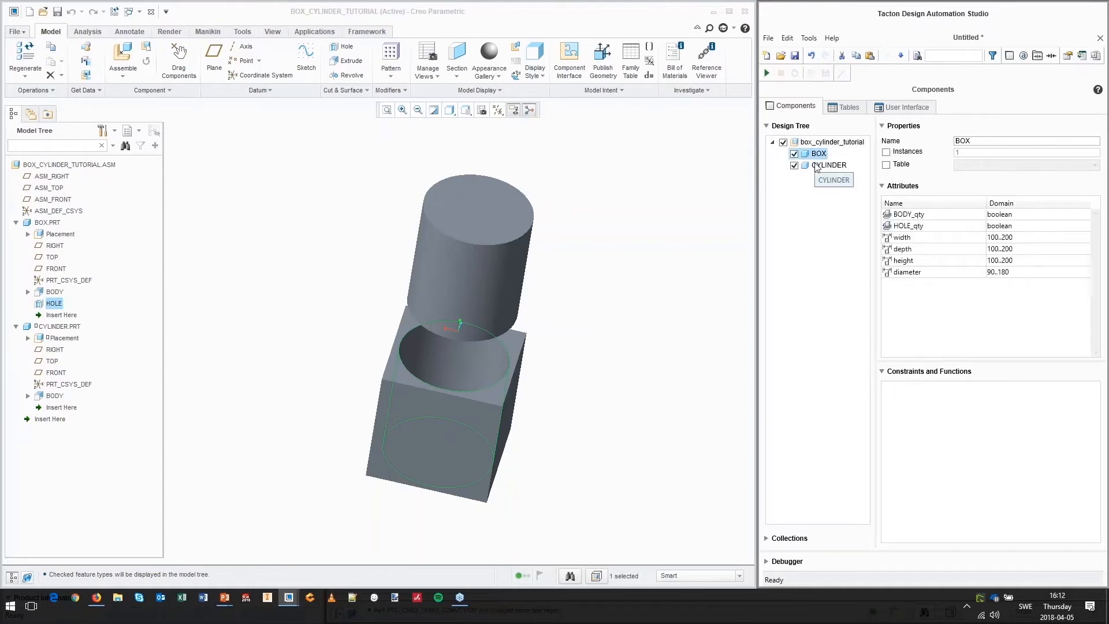
{"action": "left_click_drag", "start_coordinate": [754, 150], "coordinate": [729, 149]}
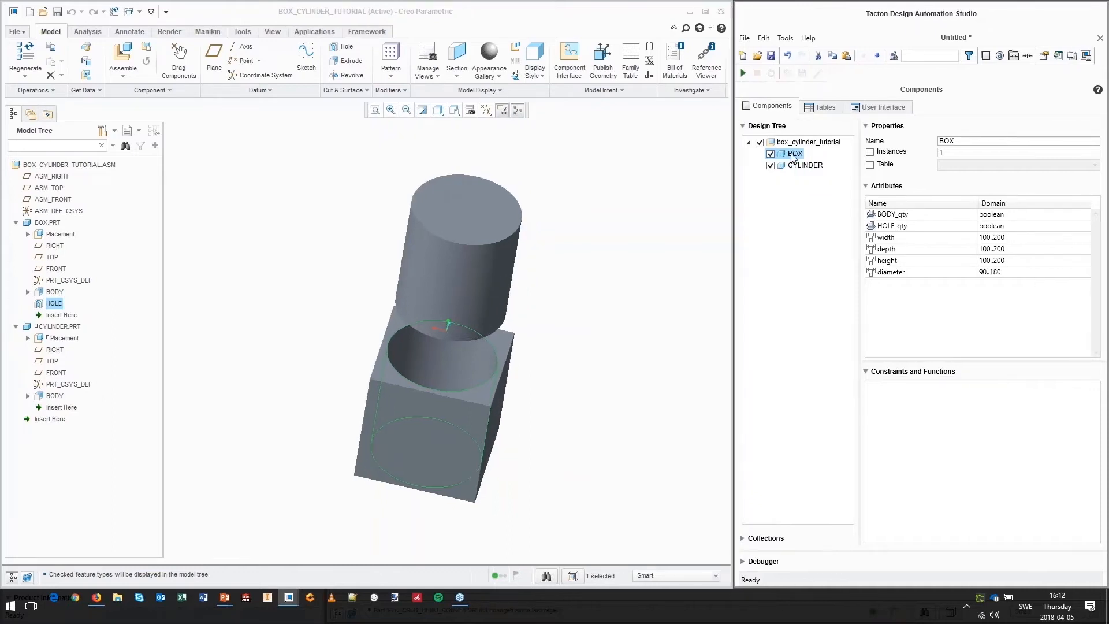
{"action": "left_click", "coordinate": [1086, 55]}
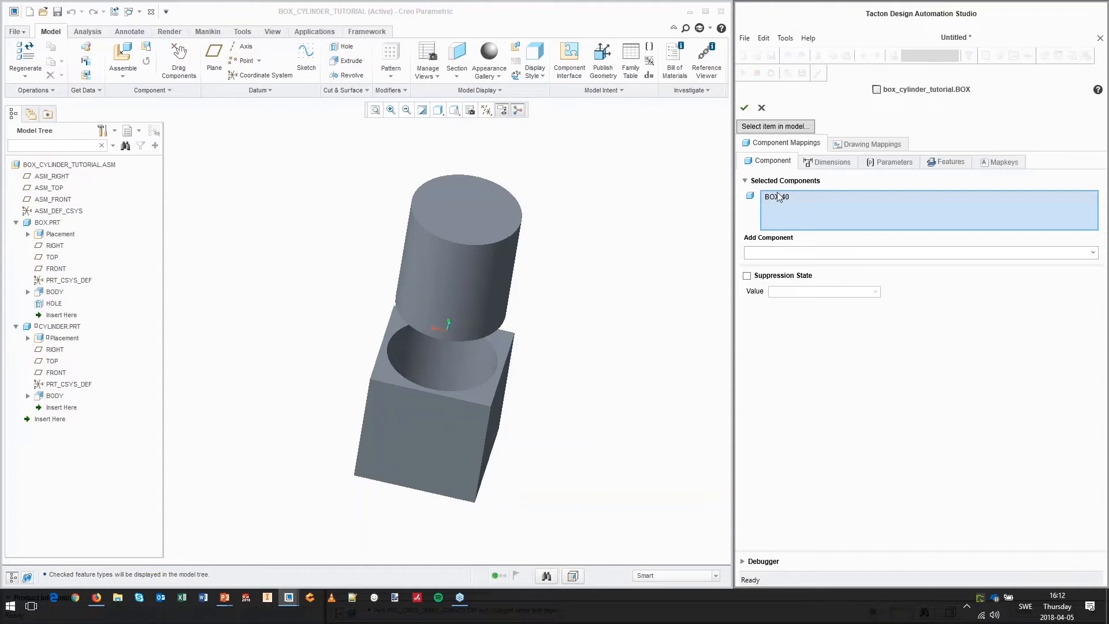
Step: Review the BOX dimension mappings, including depth, height and diameter, and the dimensions available for adding
{"action": "left_click", "coordinate": [827, 168]}
{"action": "left_click", "coordinate": [785, 197]}
{"action": "left_click", "coordinate": [781, 208]}
{"action": "left_click", "coordinate": [781, 218]}
{"action": "left_click", "coordinate": [782, 225]}
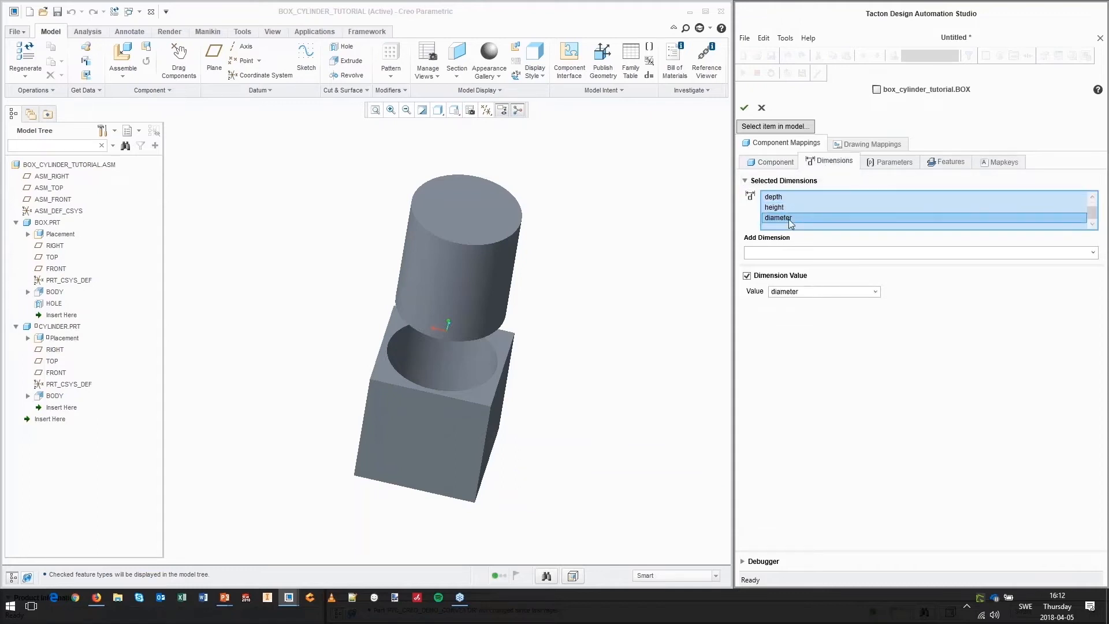
{"action": "left_click", "coordinate": [786, 253]}
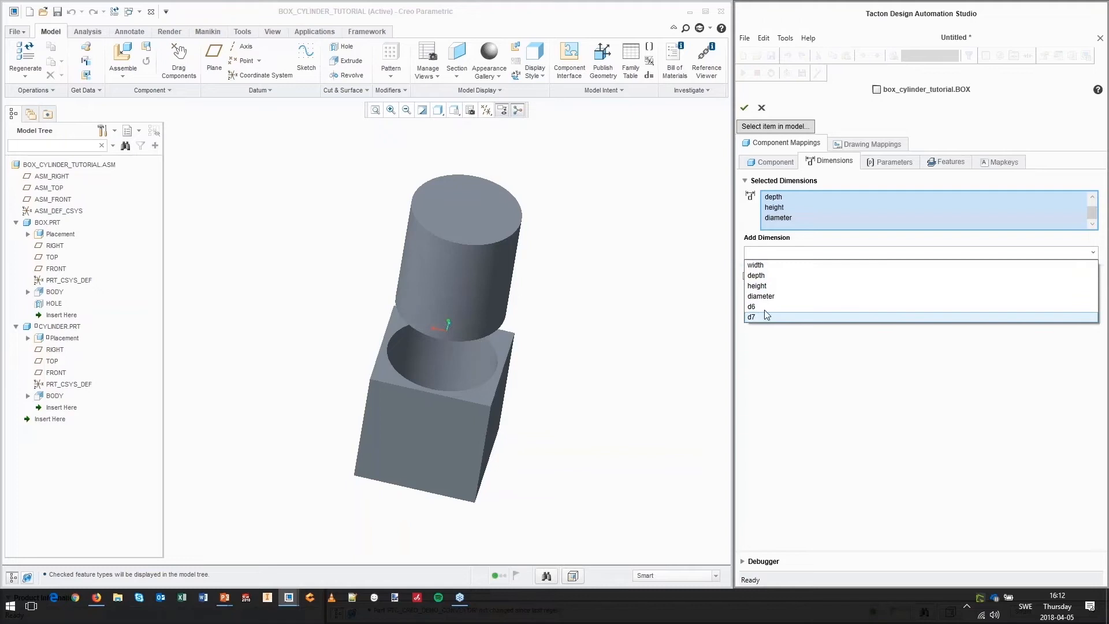
{"action": "left_click", "coordinate": [769, 276]}
Step: Activate BOX.PRT within the assembly and display the dimensions of its BODY feature for picking in the model
{"action": "right_click", "coordinate": [49, 224]}
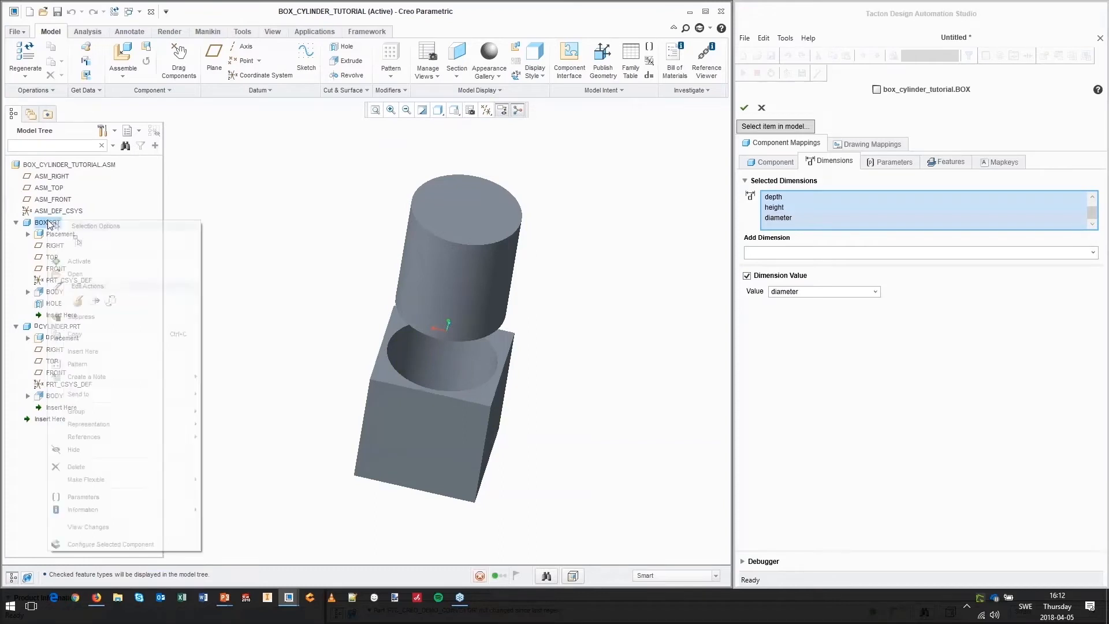
{"action": "left_click", "coordinate": [92, 258]}
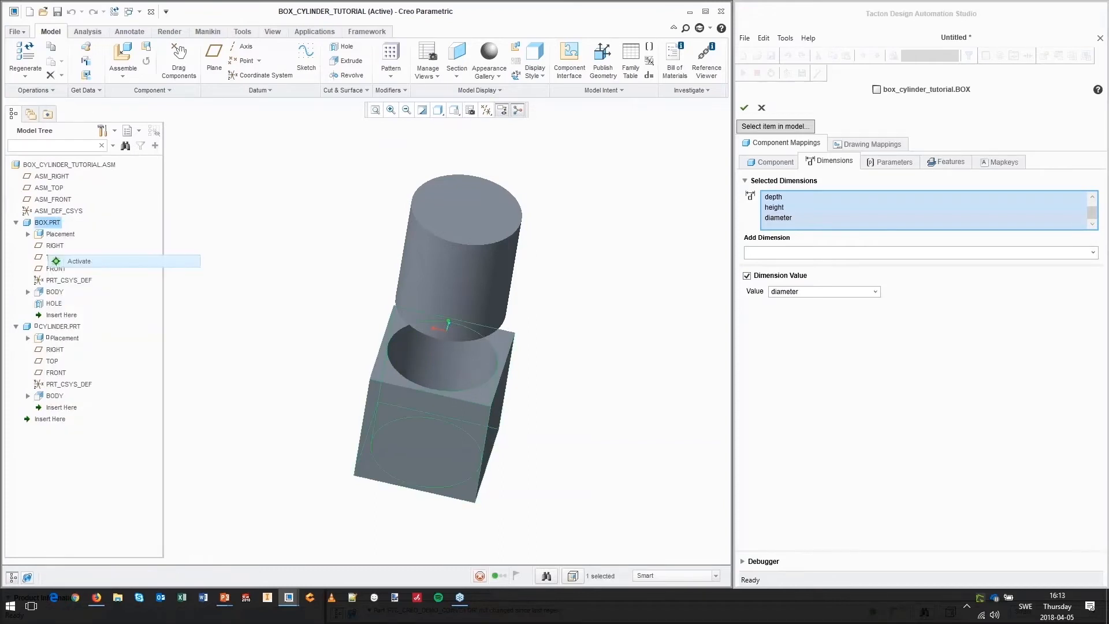
{"action": "left_click", "coordinate": [409, 404]}
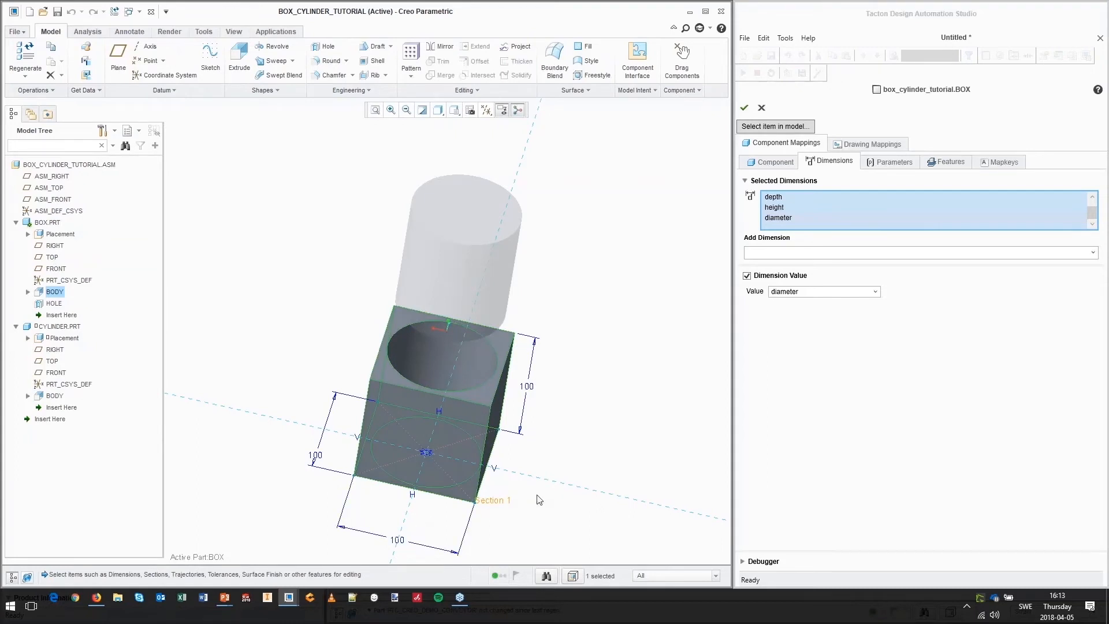
{"action": "mouse_move", "coordinate": [330, 450]}
{"action": "middle_mouse_down"}
{"action": "mouse_move", "coordinate": [633, 428]}
{"action": "mouse_move", "coordinate": [615, 421]}
{"action": "middle_mouse_up"}
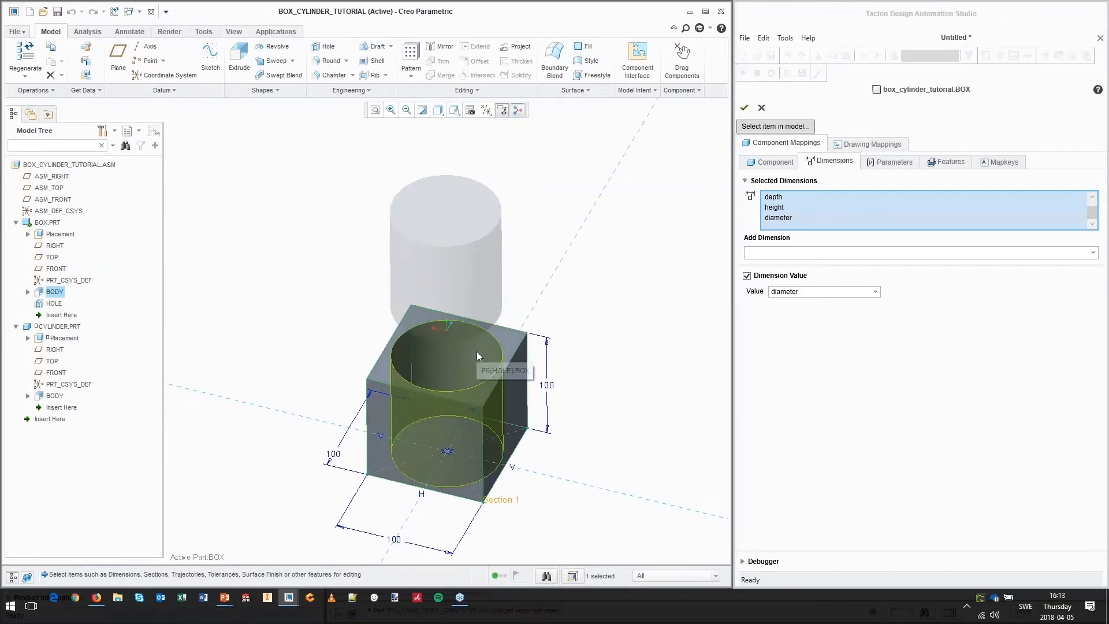
{"action": "left_click", "coordinate": [776, 218]}
{"action": "left_click", "coordinate": [781, 127]}
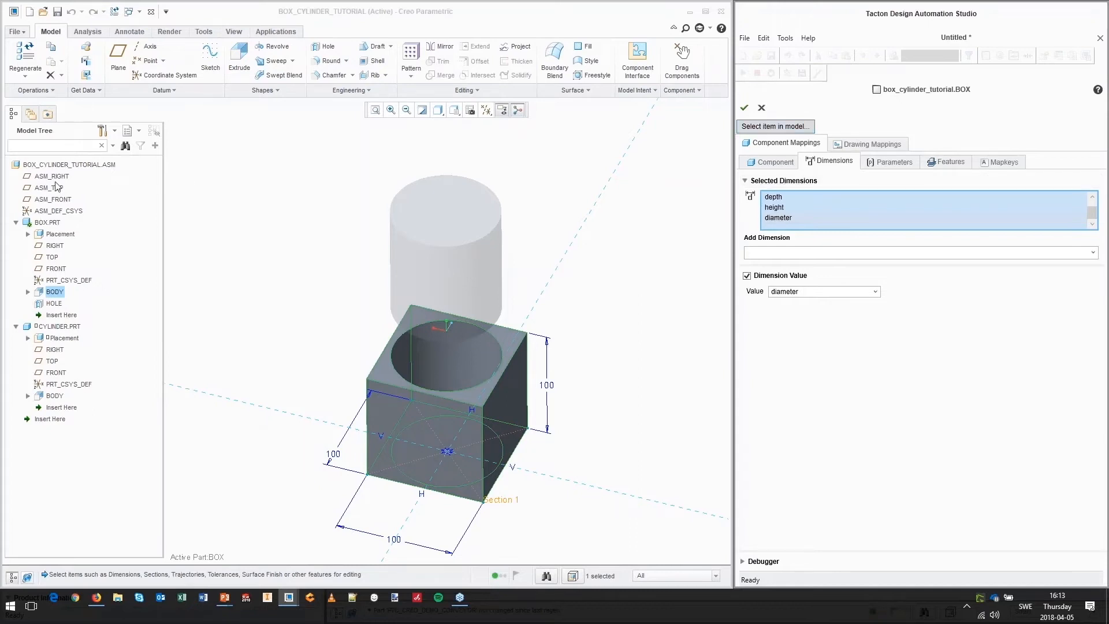
Step: Reactivate the top-level BOX_CYLINDER_TUTORIAL.ASM assembly instead of the BOX part
{"action": "right_click", "coordinate": [60, 161]}
{"action": "left_click", "coordinate": [50, 164]}
{"action": "right_click", "coordinate": [50, 164]}
{"action": "left_click", "coordinate": [30, 167]}
{"action": "right_click", "coordinate": [43, 166]}
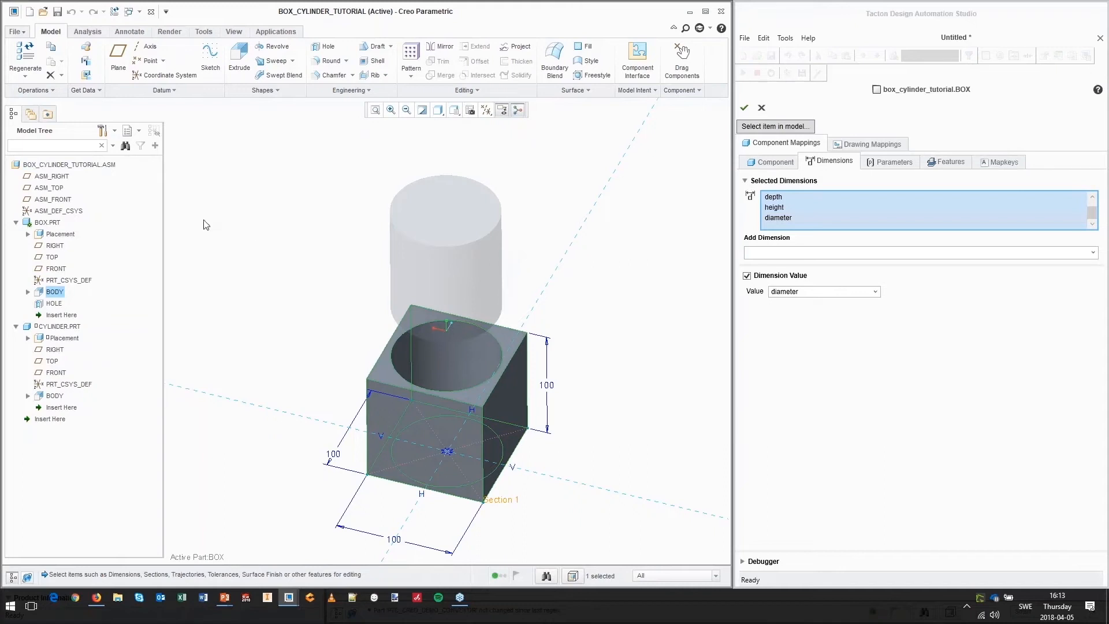
{"action": "left_click", "coordinate": [82, 167]}
{"action": "right_click", "coordinate": [81, 167]}
{"action": "left_click", "coordinate": [115, 179]}
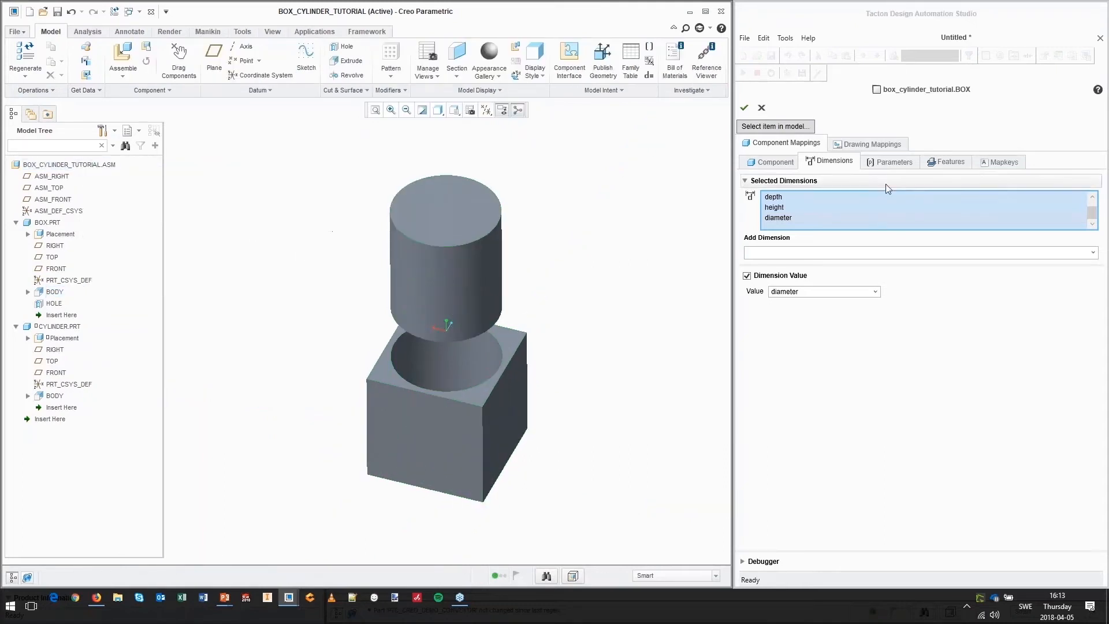
Step: Review BOX's parameter mappings and the feature state attributes mapped to its BODY and HOLE features
{"action": "left_click", "coordinate": [890, 163]}
{"action": "left_click", "coordinate": [894, 165]}
{"action": "left_click", "coordinate": [947, 162]}
{"action": "left_click", "coordinate": [790, 198]}
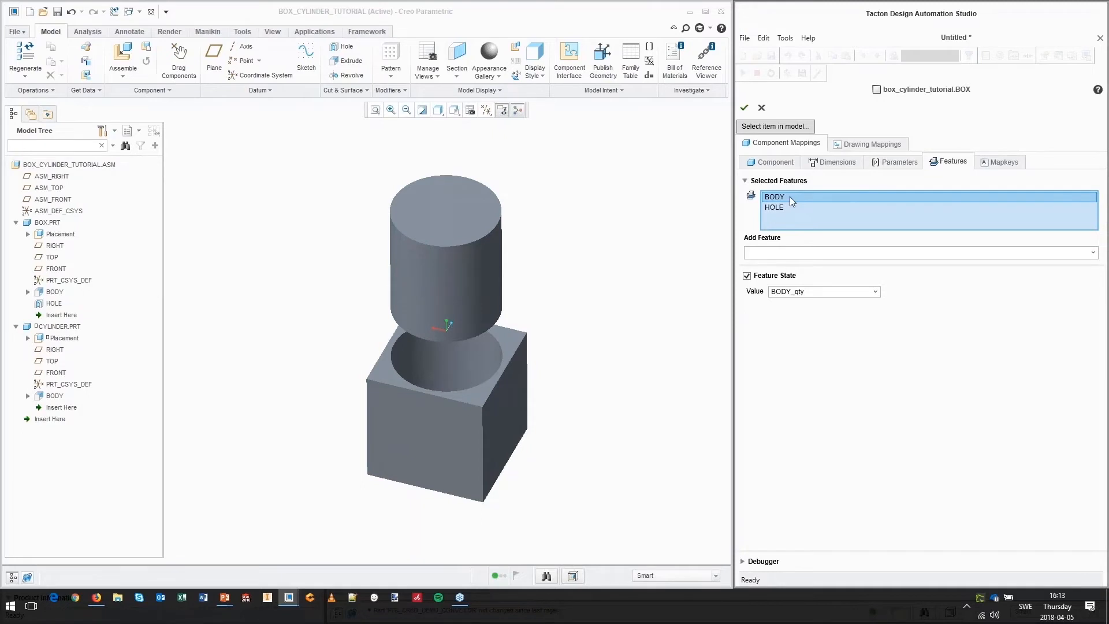
{"action": "left_click", "coordinate": [790, 210], "text": "shift"}
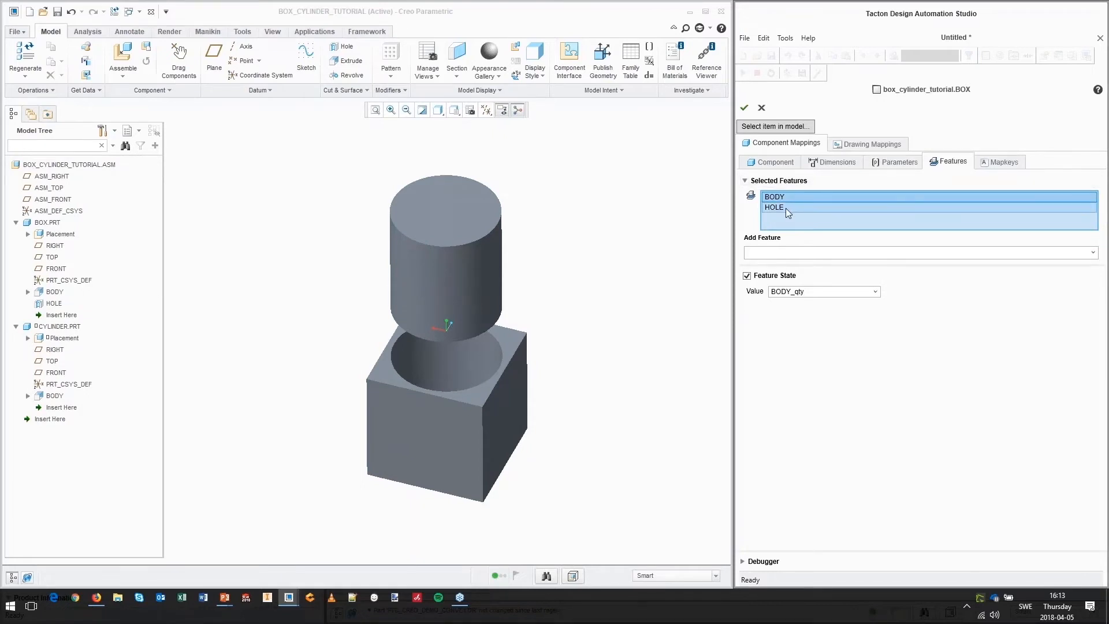
{"action": "left_click", "coordinate": [782, 207]}
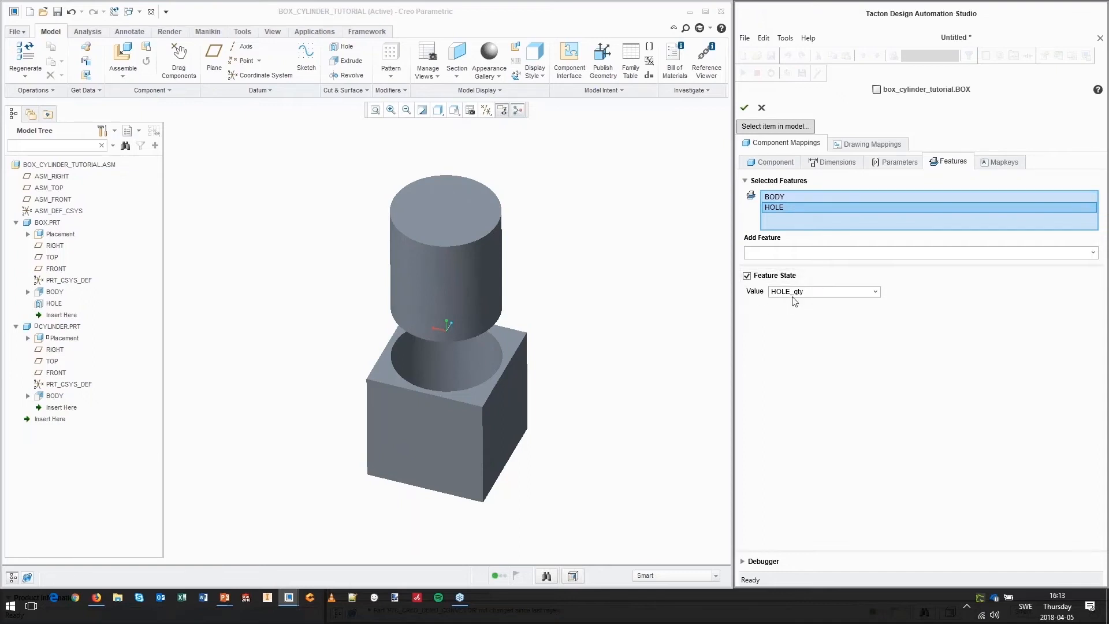
Step: Remove the BODY feature from BOX's mapped features and delete the BODY_qty attribute of BOX
{"action": "left_click", "coordinate": [790, 199]}
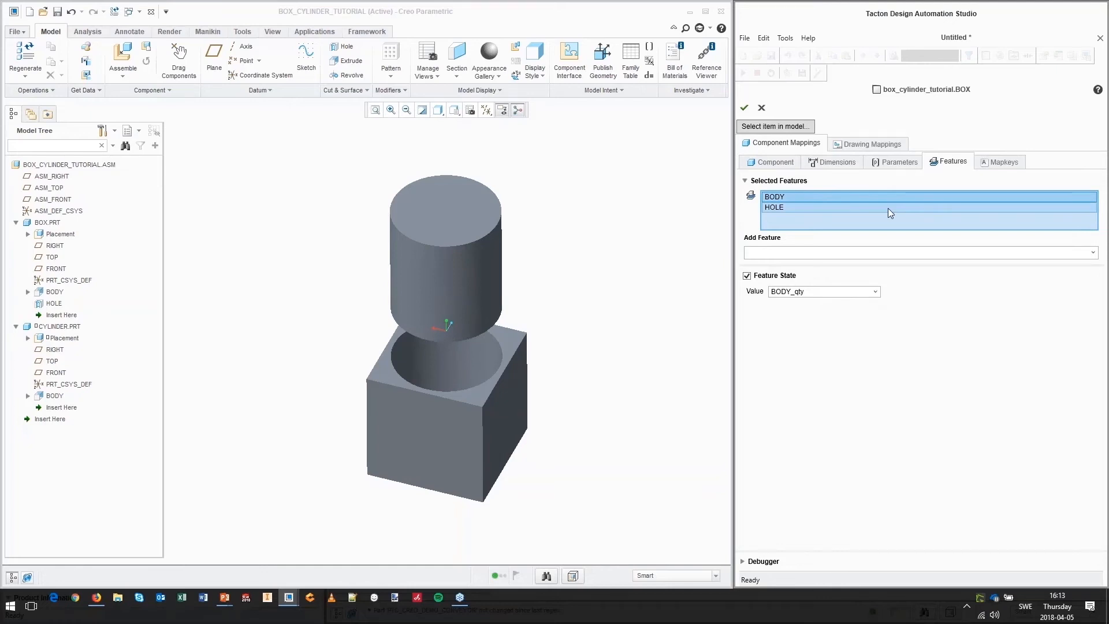
{"action": "key", "text": "Delete"}
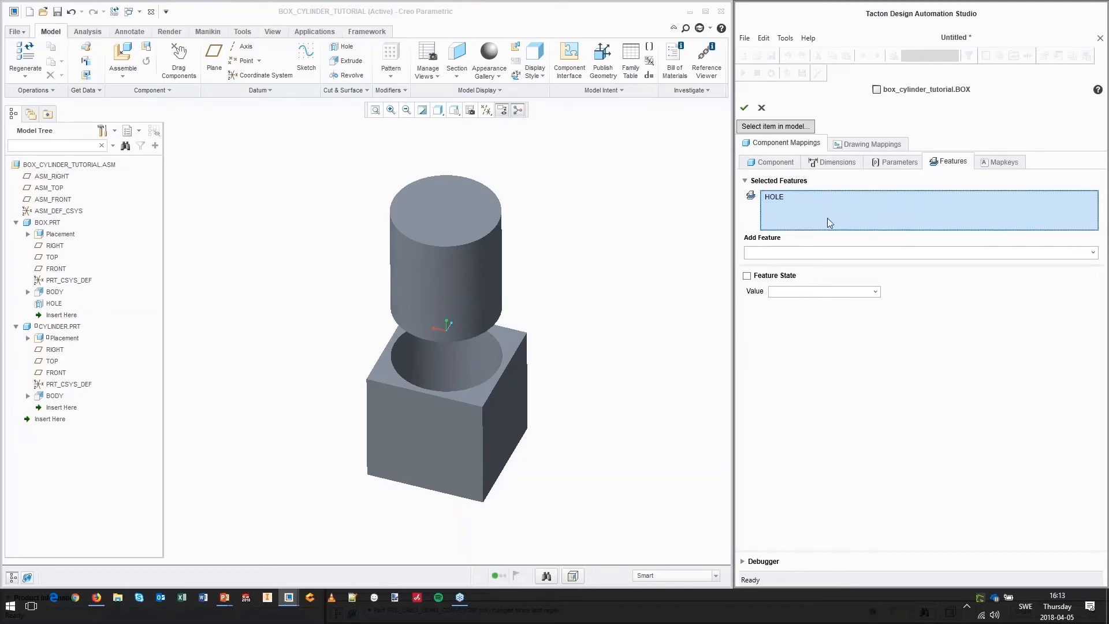
{"action": "left_click", "coordinate": [806, 196]}
{"action": "left_click", "coordinate": [761, 109]}
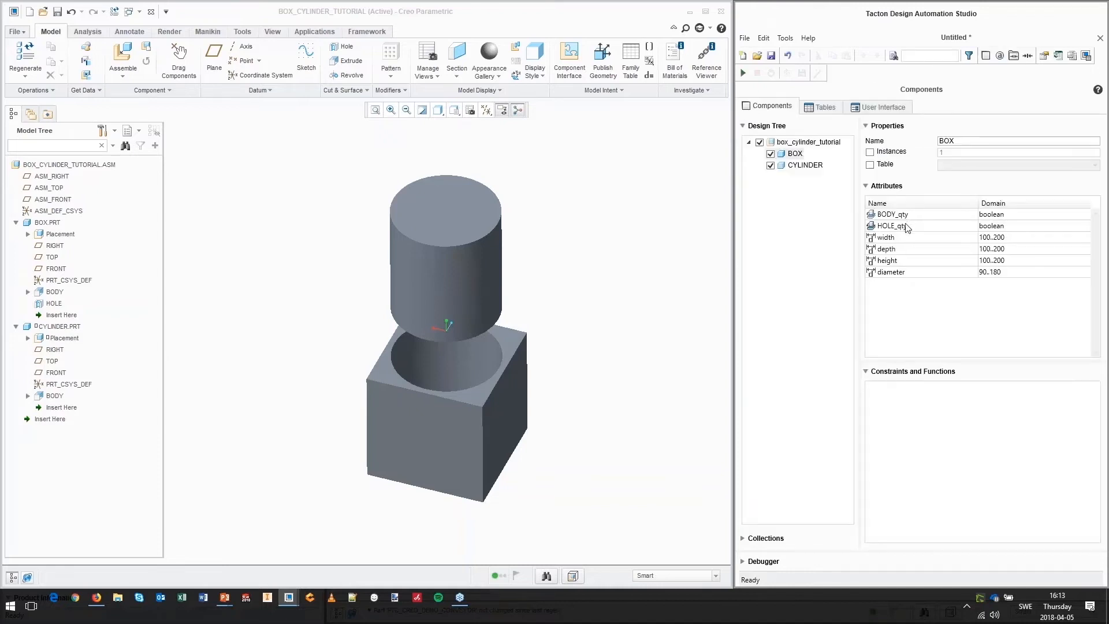
{"action": "left_click", "coordinate": [905, 214]}
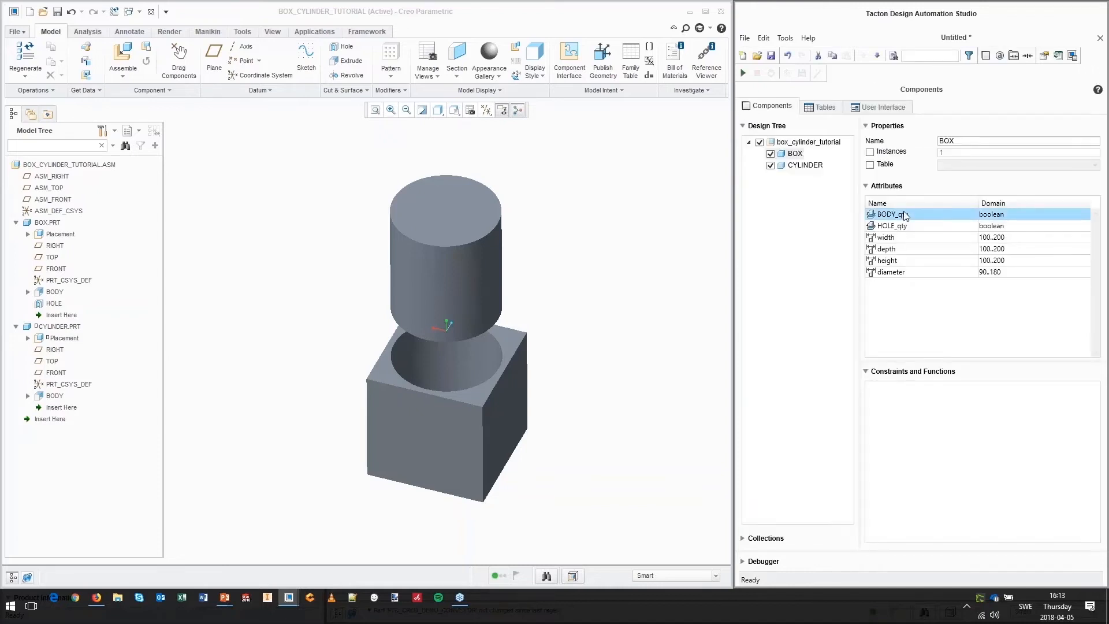
{"action": "key", "text": "Delete"}
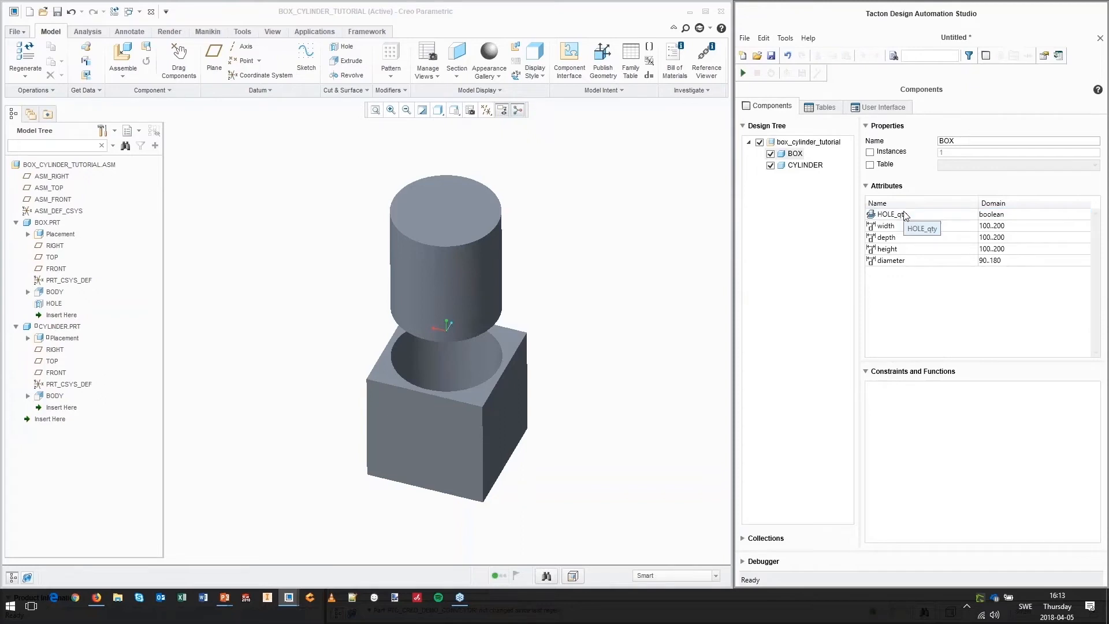
Step: Add an attribute named qty with the boolean domain to the CYLINDER component
{"action": "left_click", "coordinate": [798, 165]}
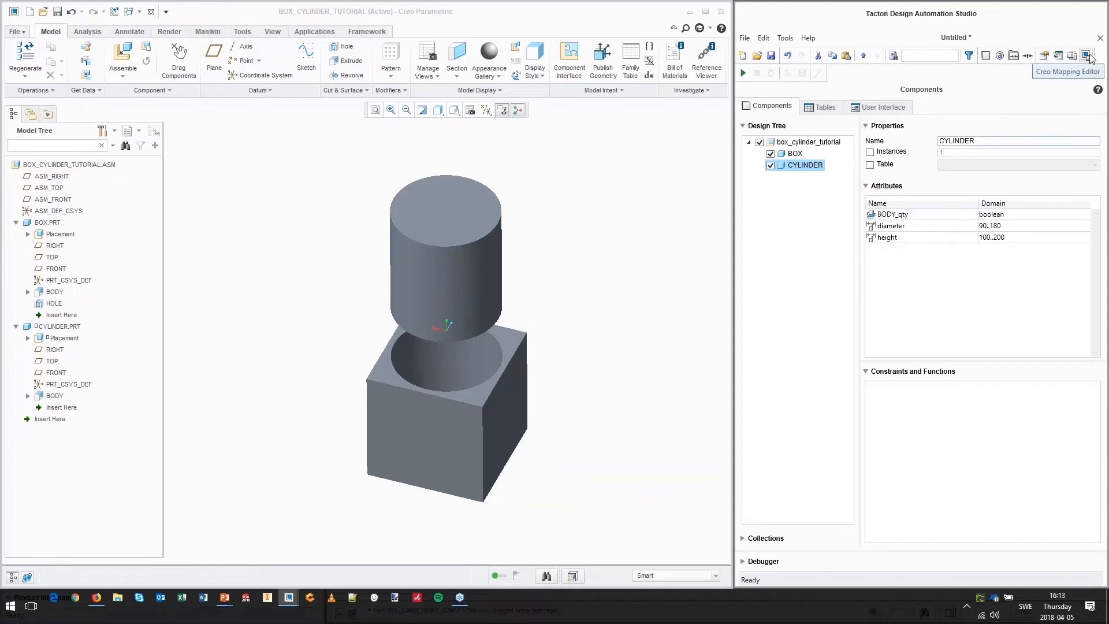
{"action": "double_click", "coordinate": [930, 287]}
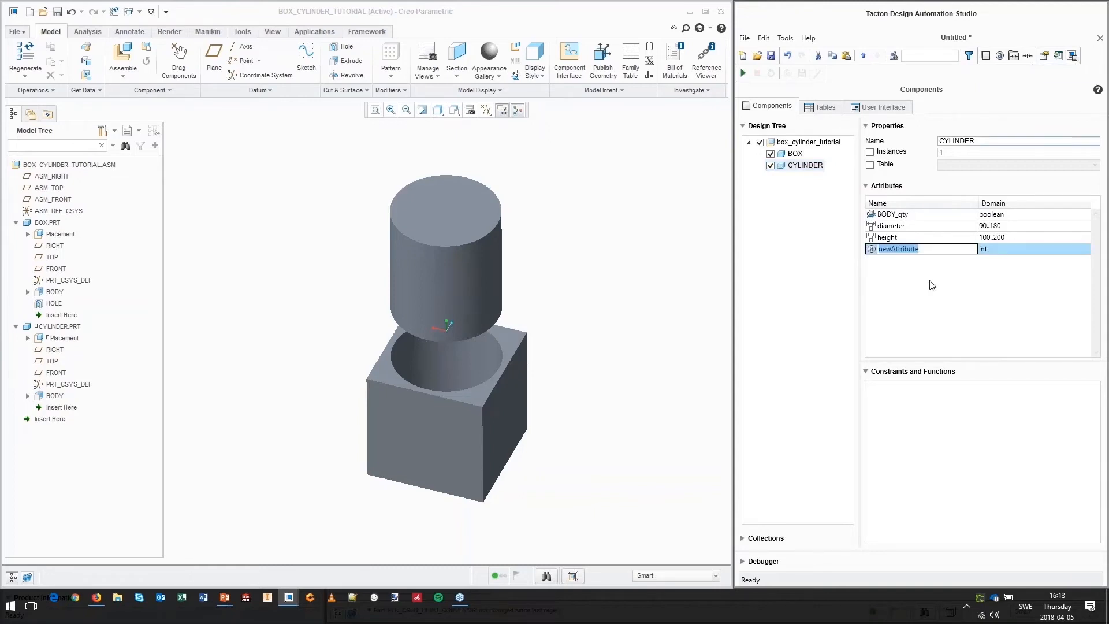
{"action": "type", "text": "qty"}
{"action": "key", "text": "Tab"}
{"action": "type", "text": "b"}
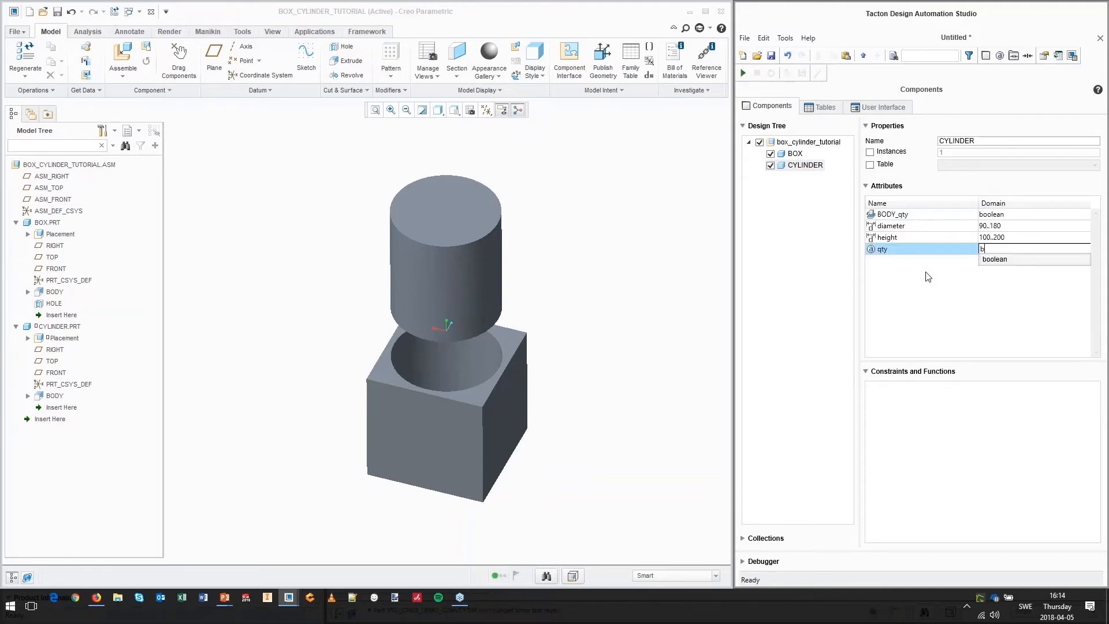
{"action": "type", "text": "o"}
{"action": "left_click", "coordinate": [997, 259]}
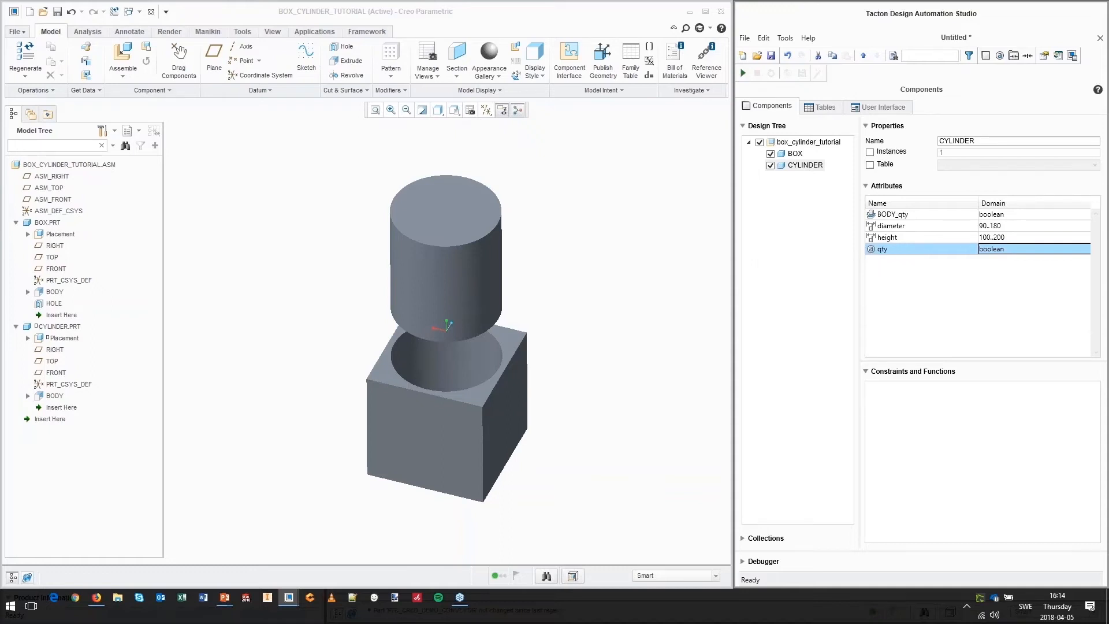
Step: Map qty to the suppression state of CYLINDER:41 and review the cylinder's dimension, parameter and mapkey mappings
{"action": "left_click", "coordinate": [1072, 56]}
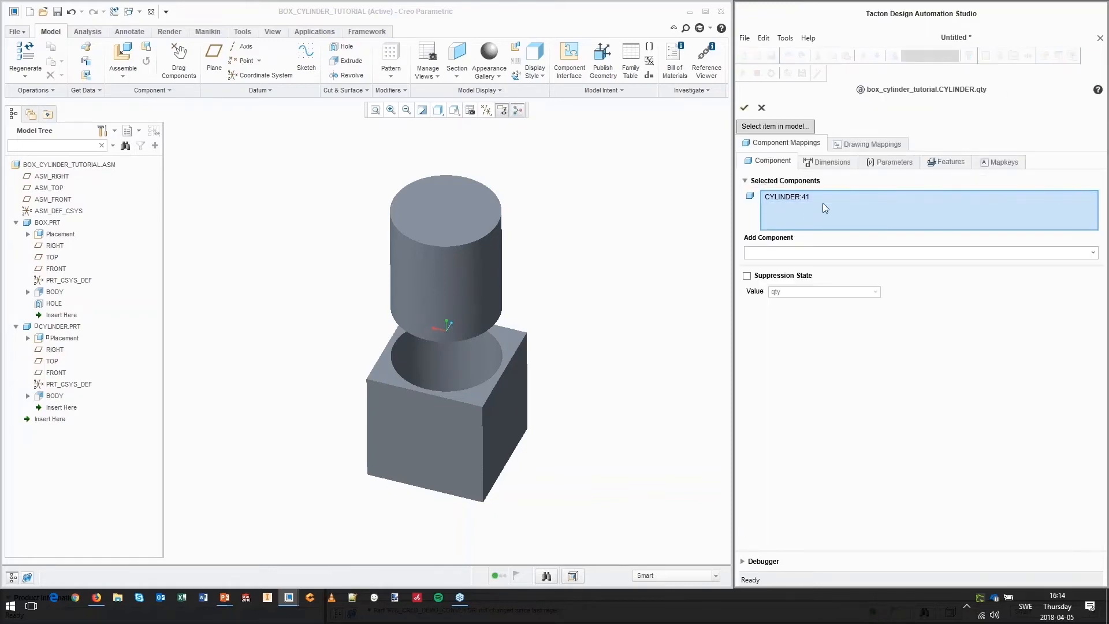
{"action": "left_click", "coordinate": [832, 162]}
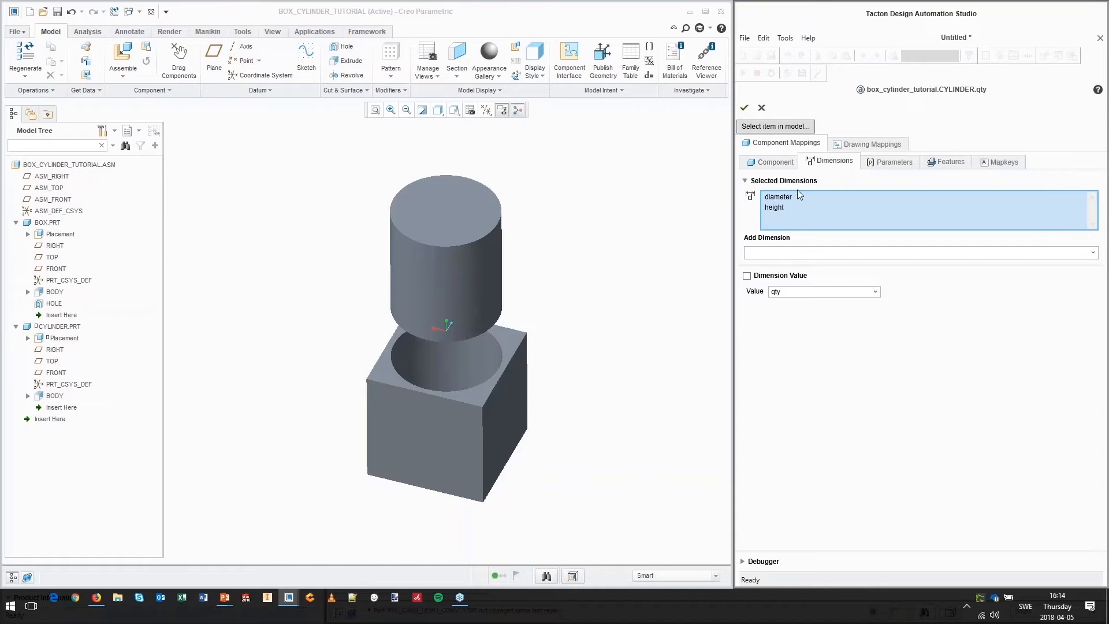
{"action": "left_click", "coordinate": [800, 197]}
{"action": "left_click", "coordinate": [799, 205]}
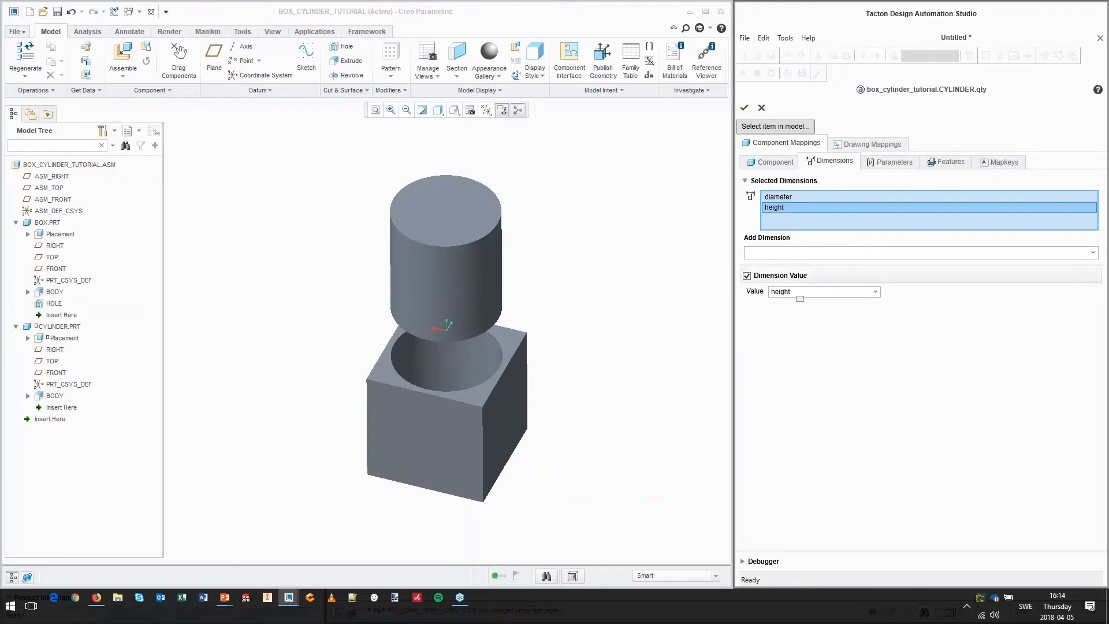
{"action": "left_click", "coordinate": [781, 197]}
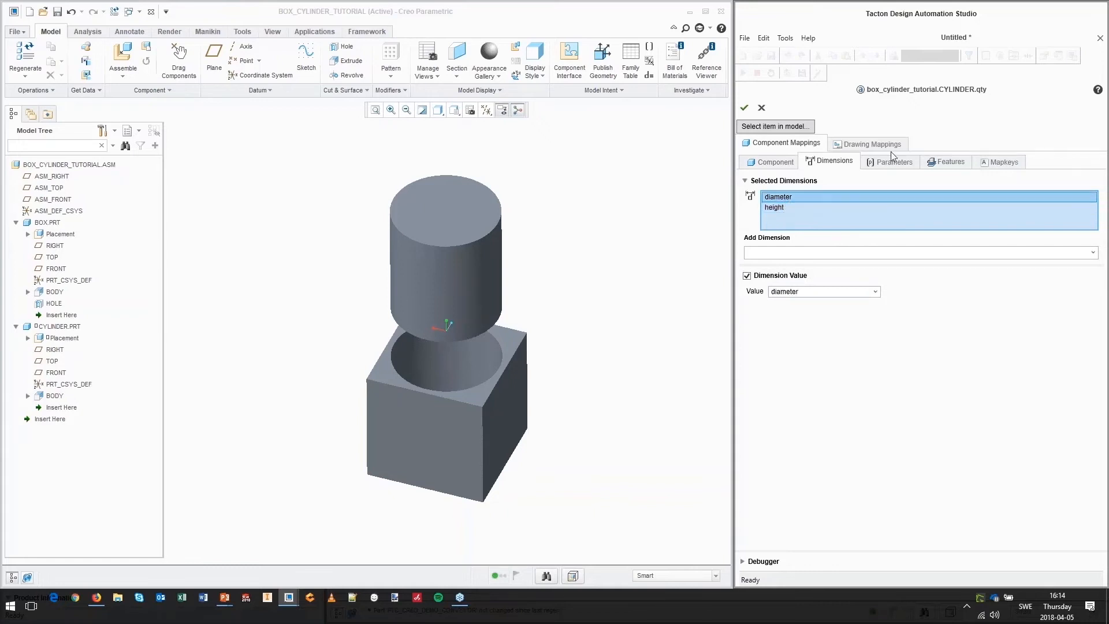
{"action": "left_click", "coordinate": [887, 168]}
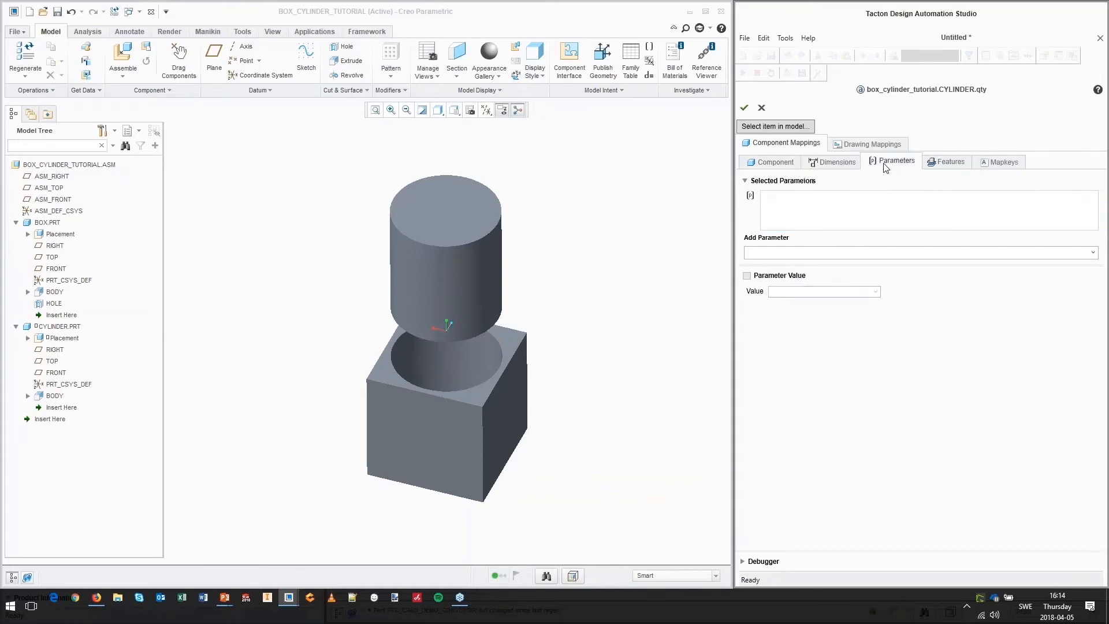
{"action": "left_click", "coordinate": [1006, 164]}
Step: Remove the BODY feature from CYLINDER's mapped features, accept the mappings and delete its BODY_qty attribute
{"action": "left_click", "coordinate": [952, 167]}
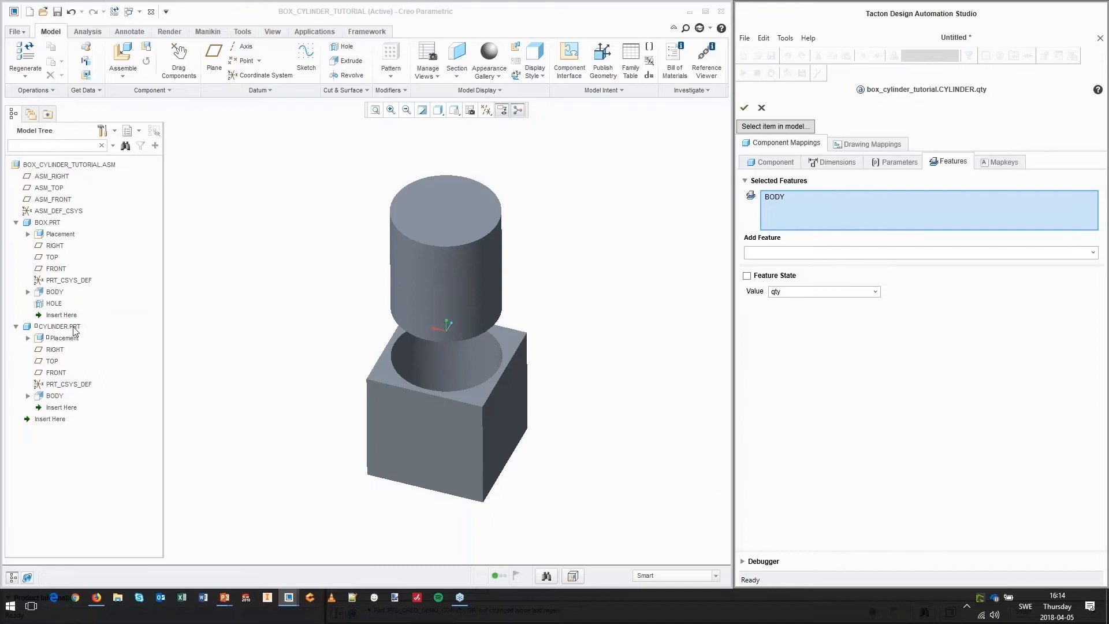
{"action": "left_click", "coordinate": [796, 198]}
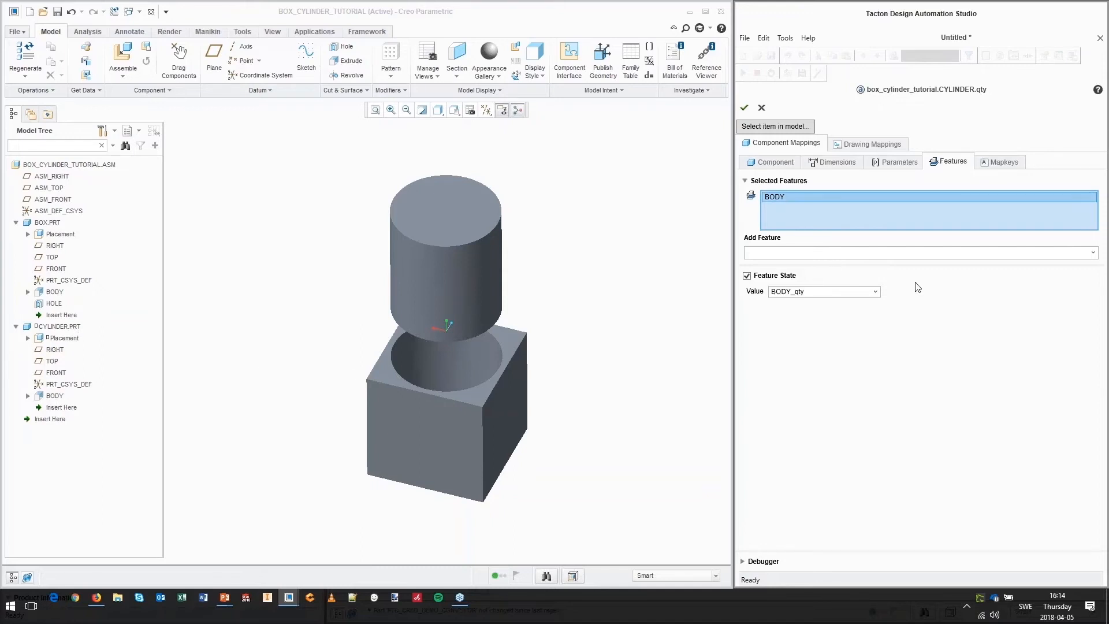
{"action": "key", "text": "Delete"}
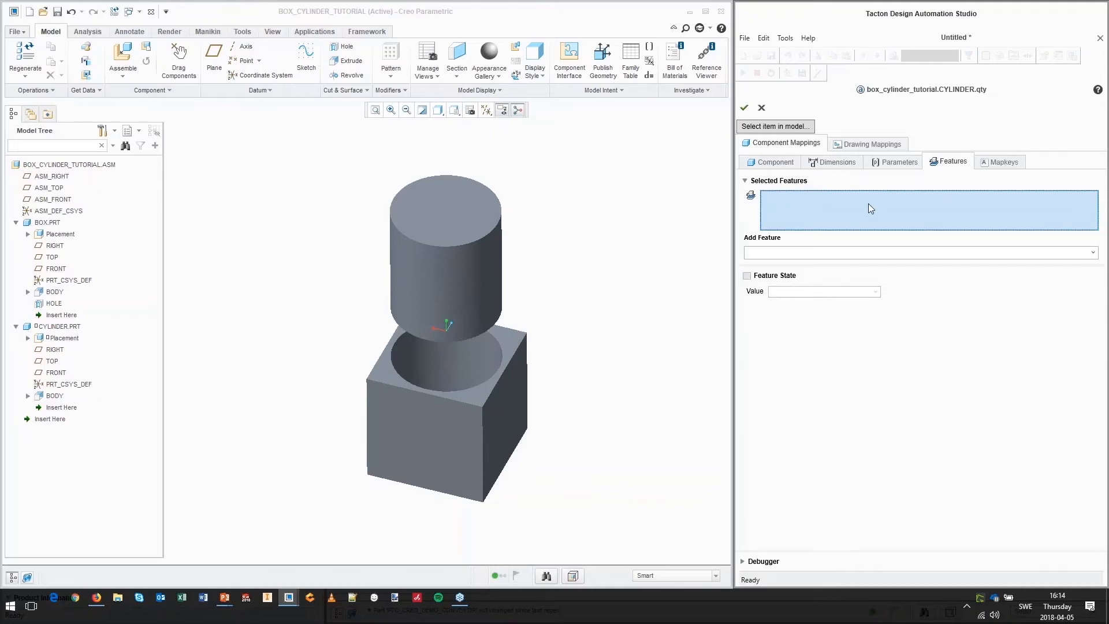
{"action": "left_click", "coordinate": [746, 108]}
{"action": "left_click", "coordinate": [916, 218]}
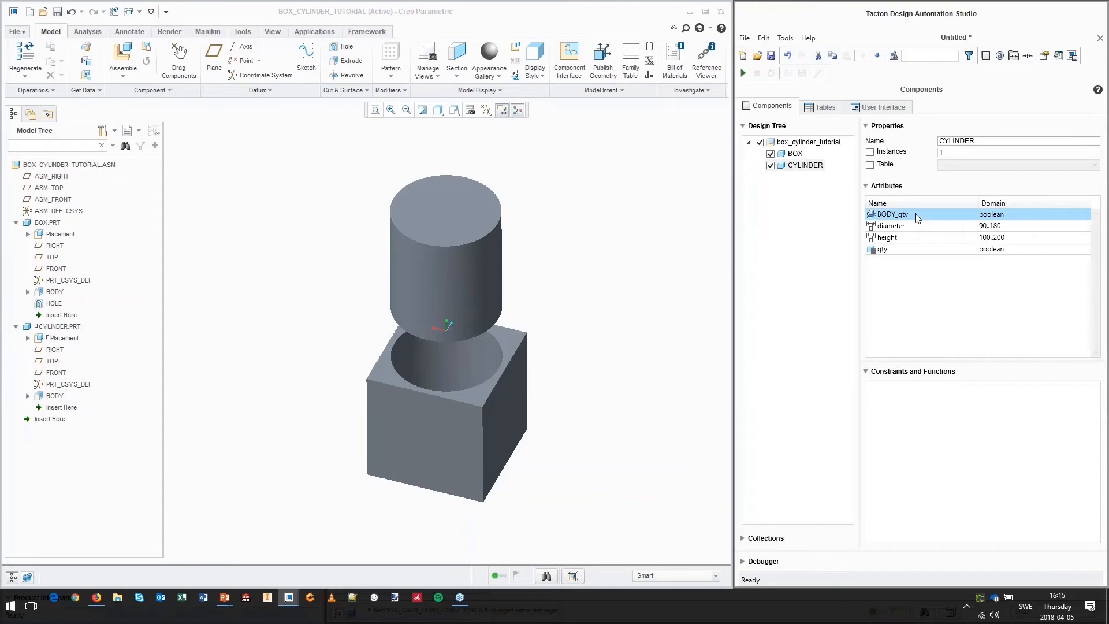
{"action": "key", "text": "Delete"}
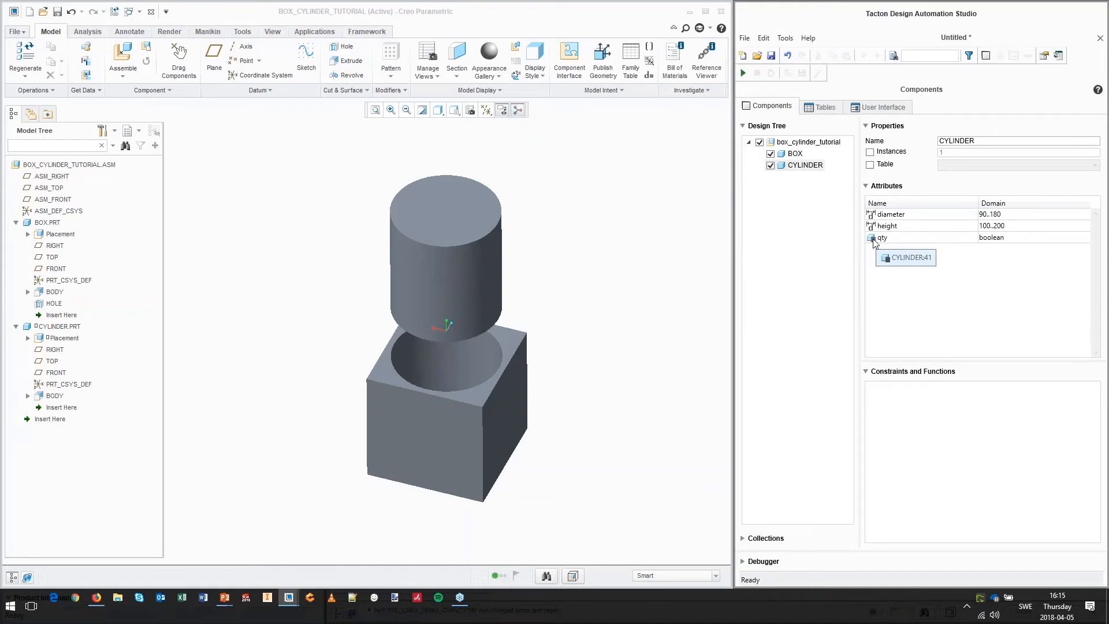
Step: Check the model inspections for incorrect references and show BOX_BODY_qty_field in a widened user interface tree
{"action": "left_click", "coordinate": [774, 562]}
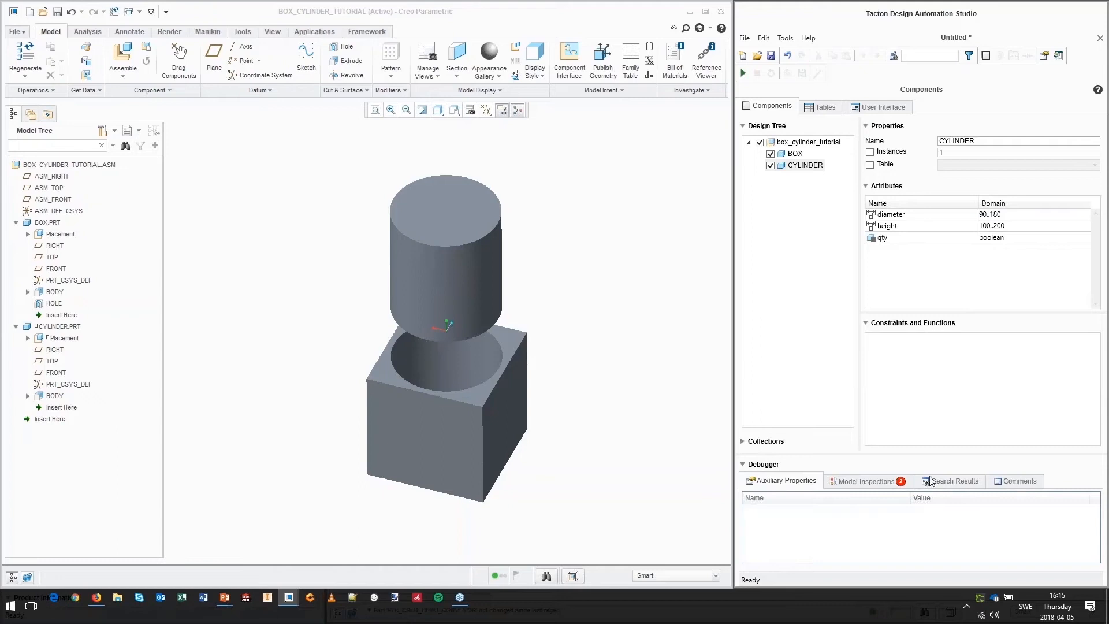
{"action": "left_click", "coordinate": [877, 484]}
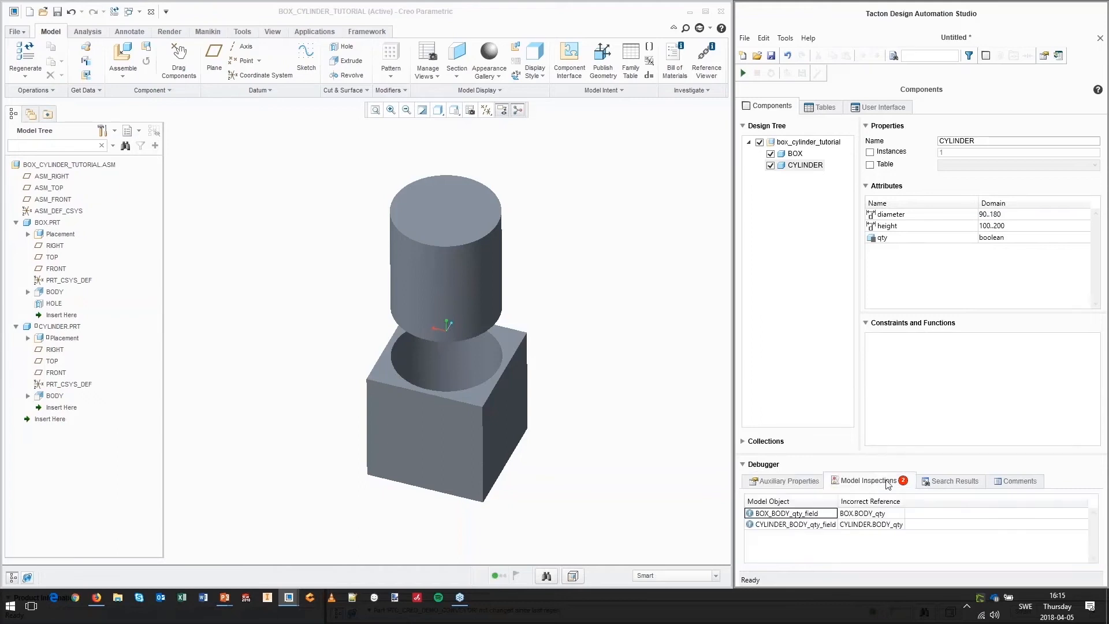
{"action": "double_click", "coordinate": [789, 515]}
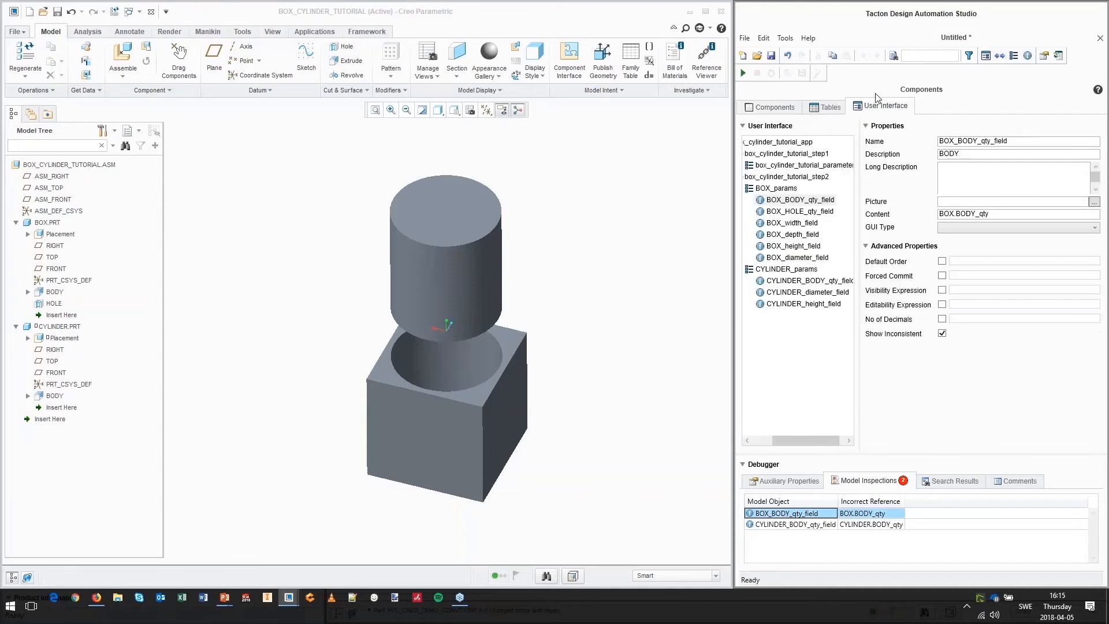
{"action": "left_click_drag", "start_coordinate": [859, 187], "coordinate": [912, 182]}
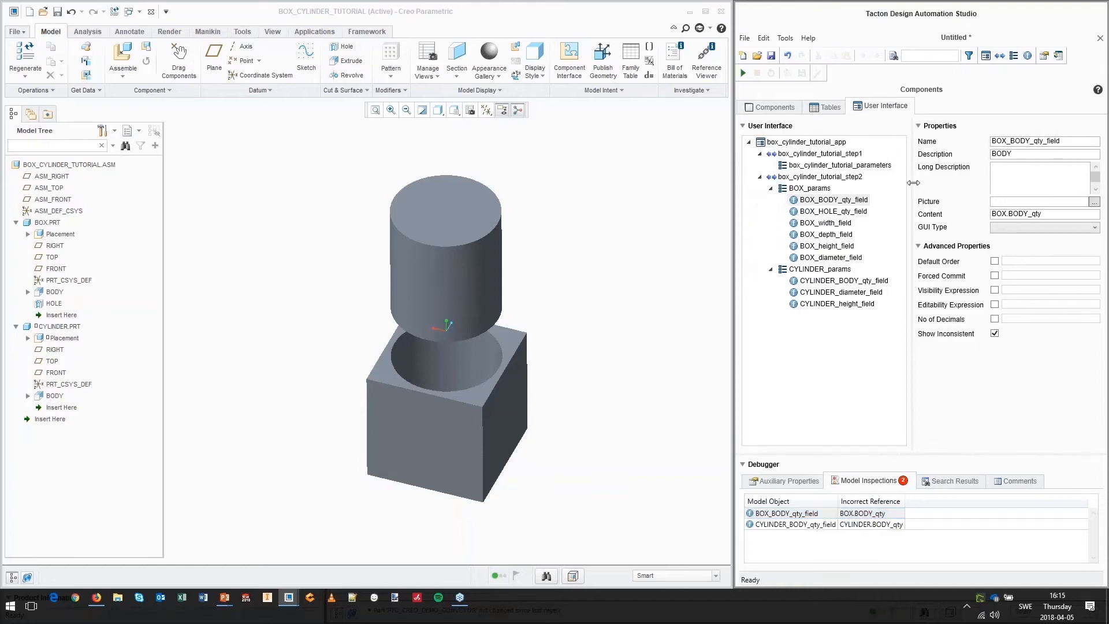
Step: Delete the obsolete fields BOX_BODY_qty_field and CYLINDER_BODY_qty_field from the user interface
{"action": "left_click", "coordinate": [836, 202]}
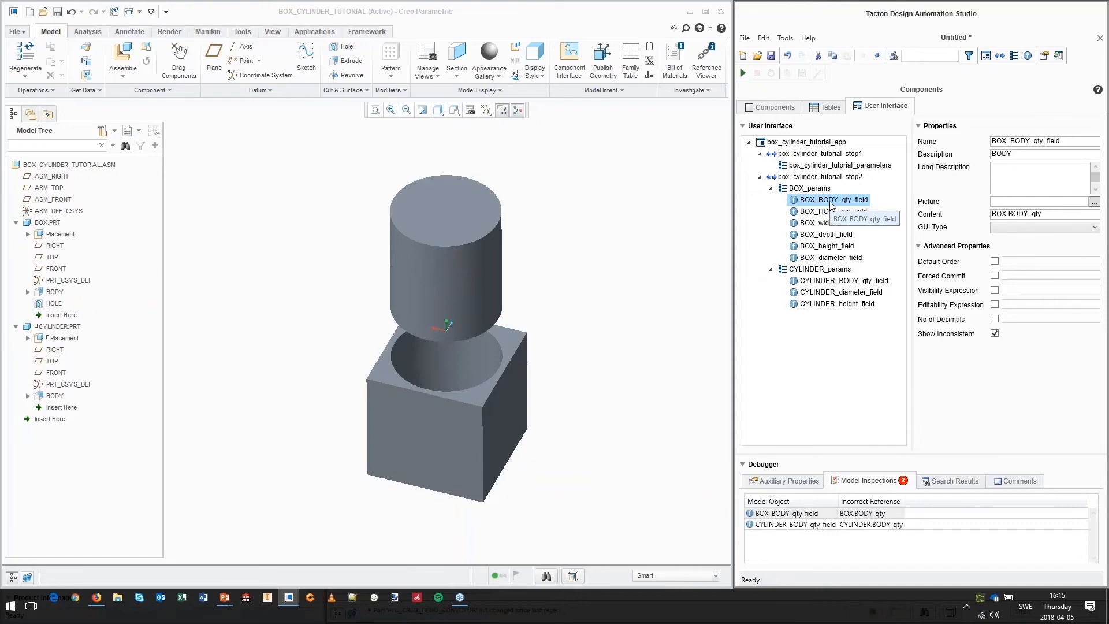
{"action": "key", "text": "Delete"}
{"action": "left_click", "coordinate": [795, 514]}
{"action": "left_click", "coordinate": [847, 270]}
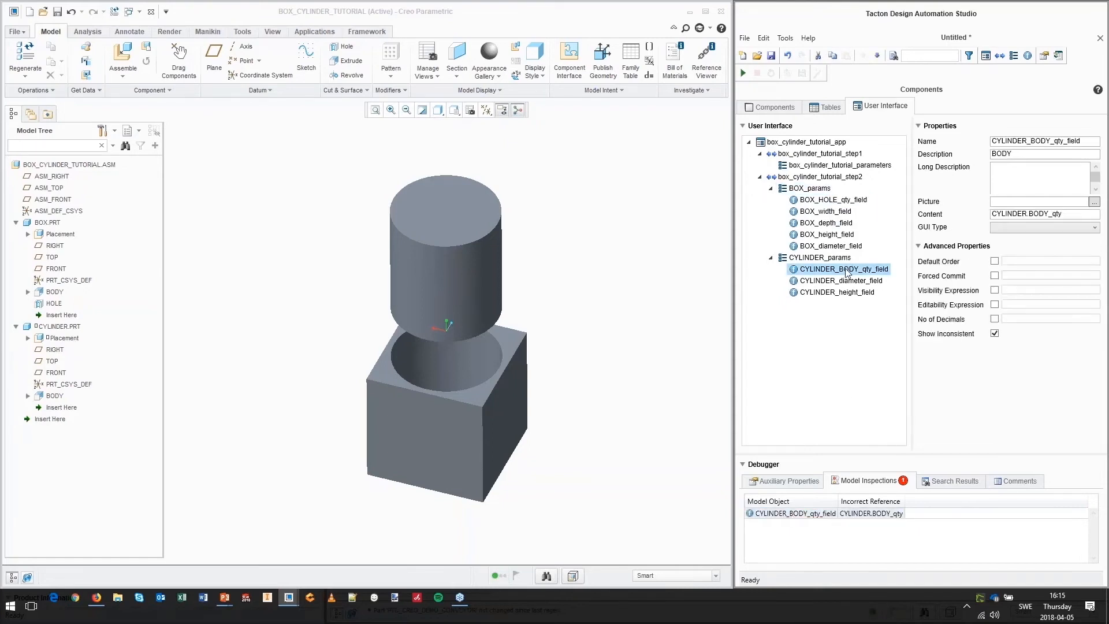
{"action": "key", "text": "Delete"}
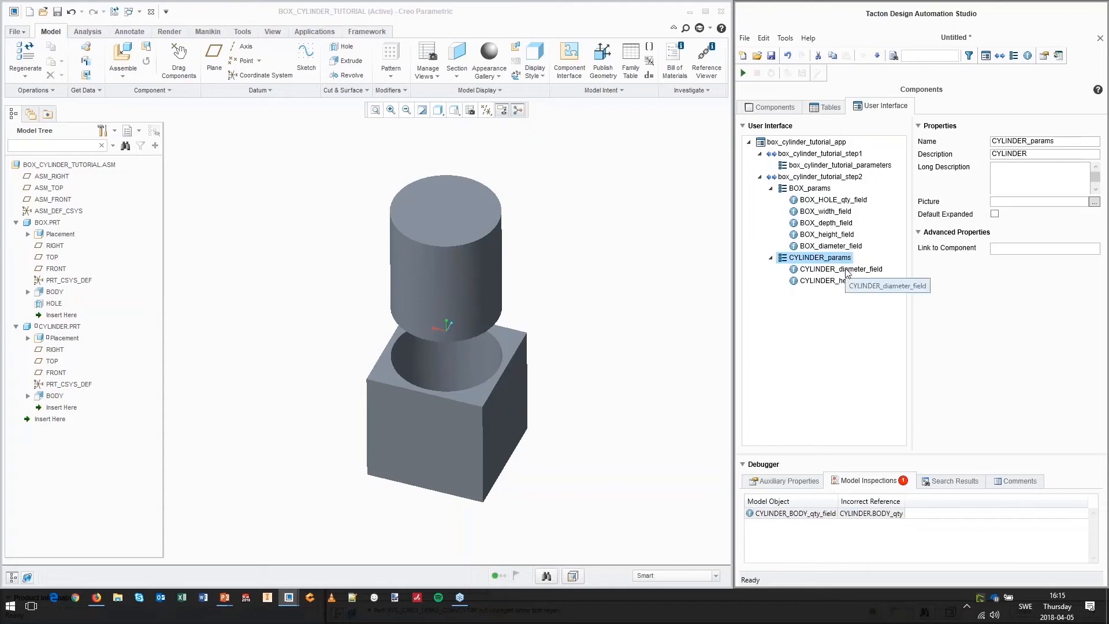
Step: Delete box_cylinder_tutorial_step1 from the user interface and start the configuration model in the runtime
{"action": "left_click", "coordinate": [854, 154]}
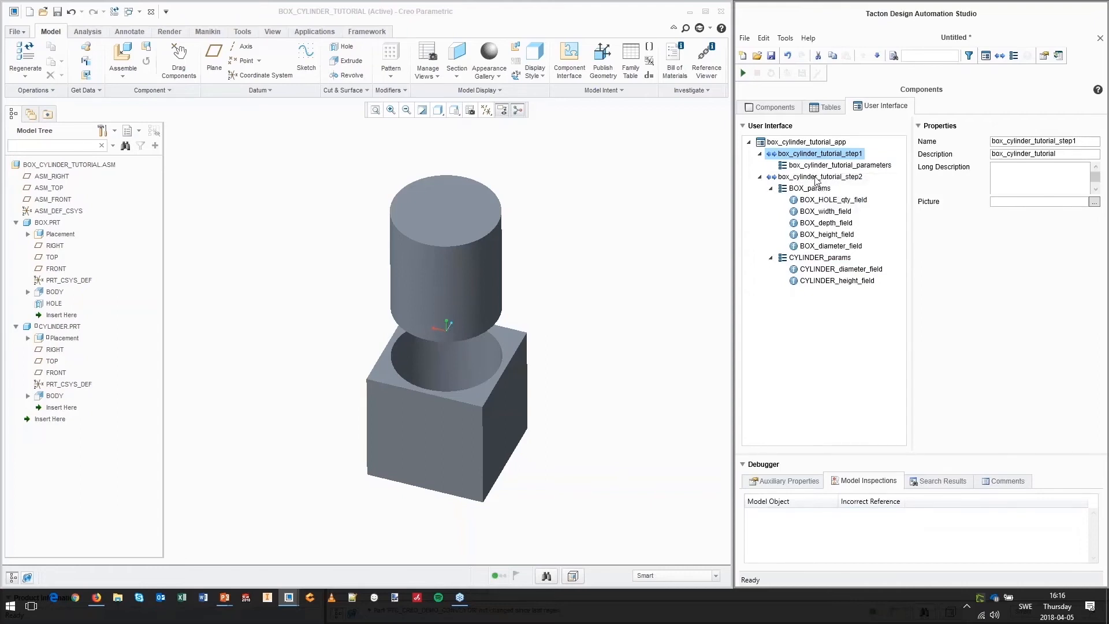
{"action": "key", "text": "Delete"}
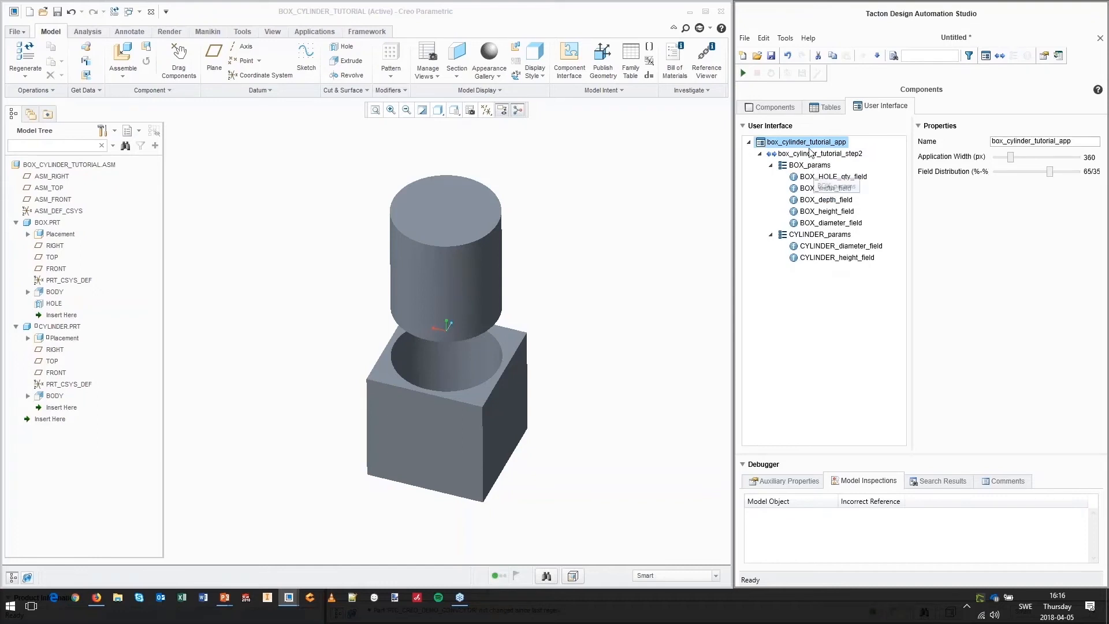
{"action": "left_click", "coordinate": [811, 153]}
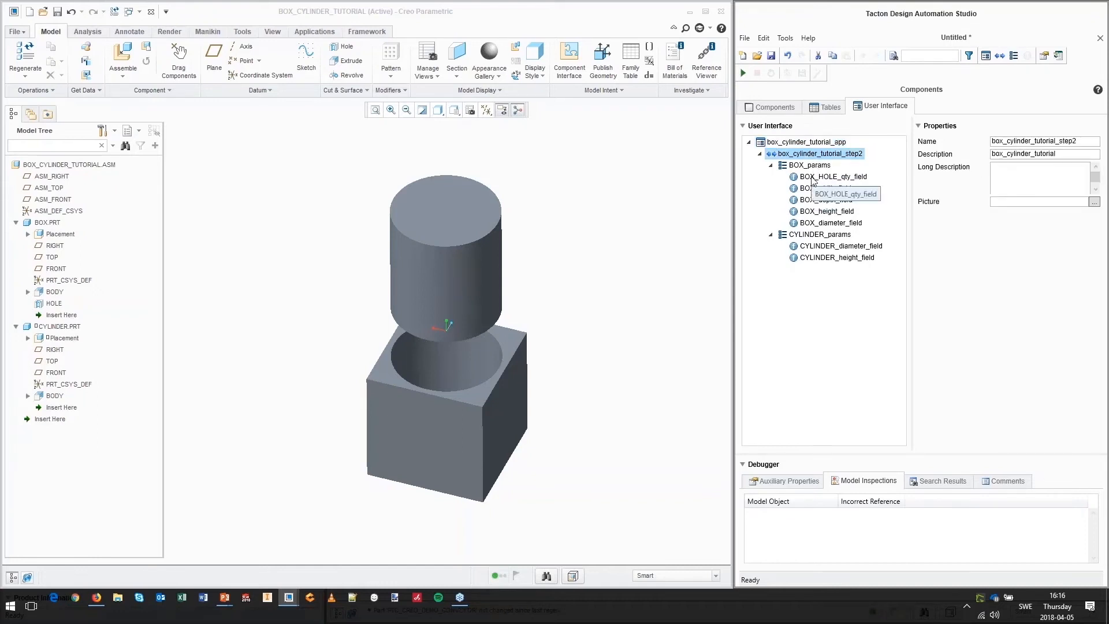
{"action": "left_click", "coordinate": [745, 74]}
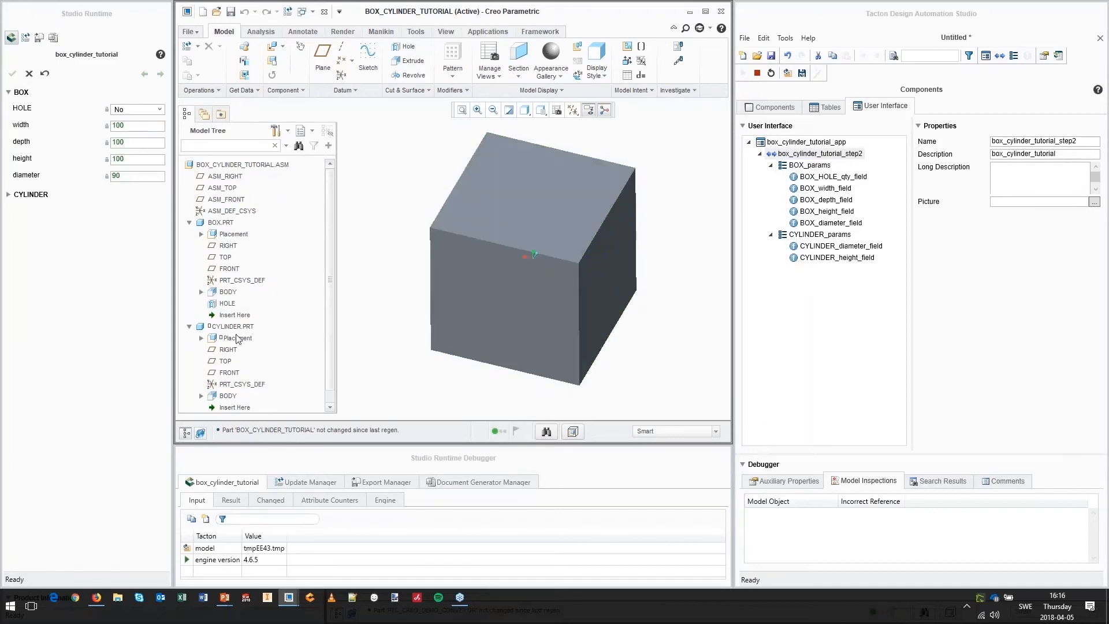
Step: Expand the CYLINDER parameters, then set BOX's HOLE option to Yes and its width to 200
{"action": "left_click", "coordinate": [8, 196]}
{"action": "left_click", "coordinate": [8, 197]}
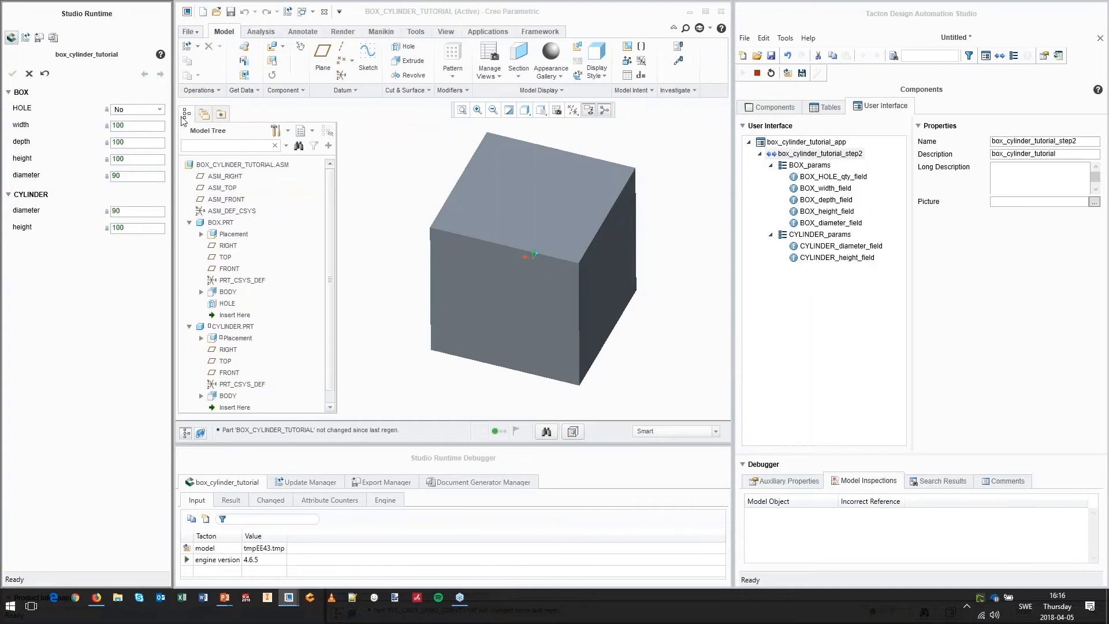
{"action": "left_click", "coordinate": [138, 110]}
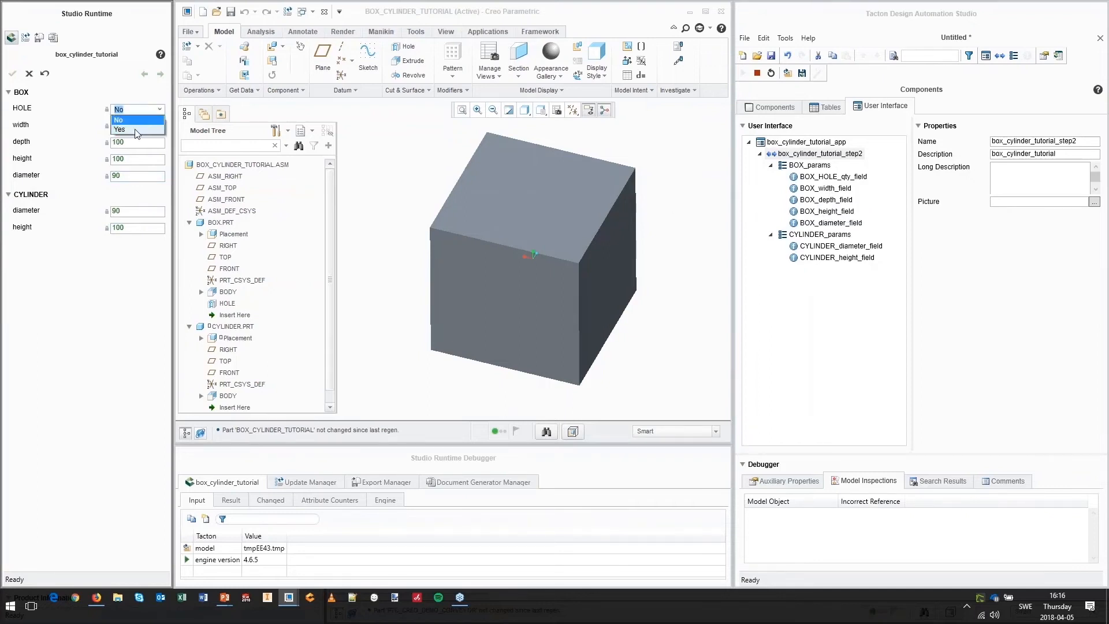
{"action": "left_click", "coordinate": [137, 129]}
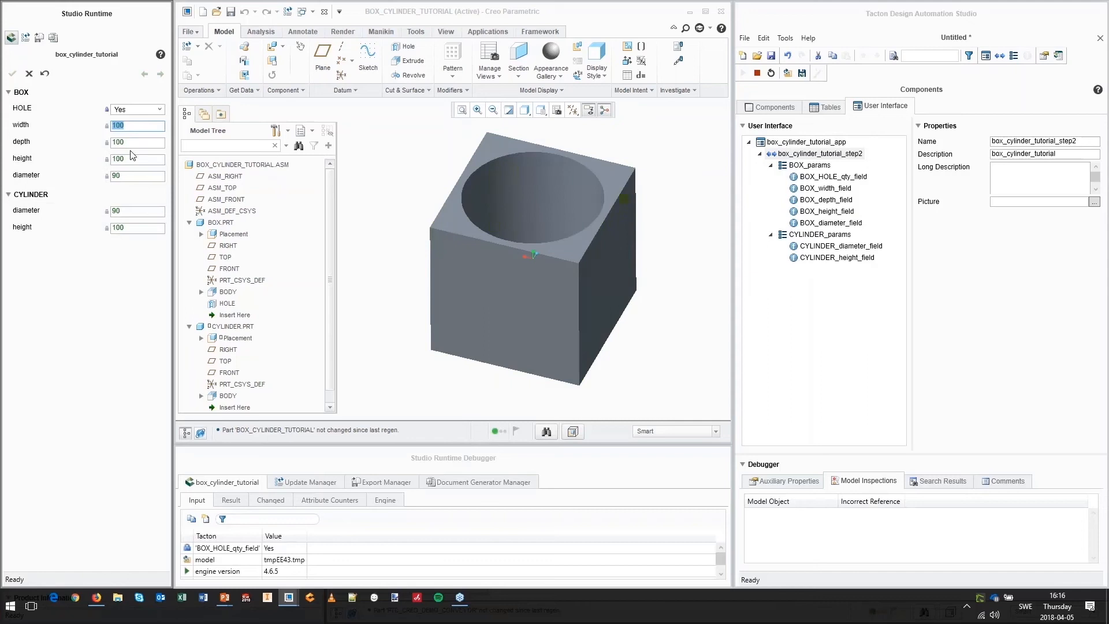
{"action": "type", "text": "20"}
{"action": "key", "text": "Tab"}
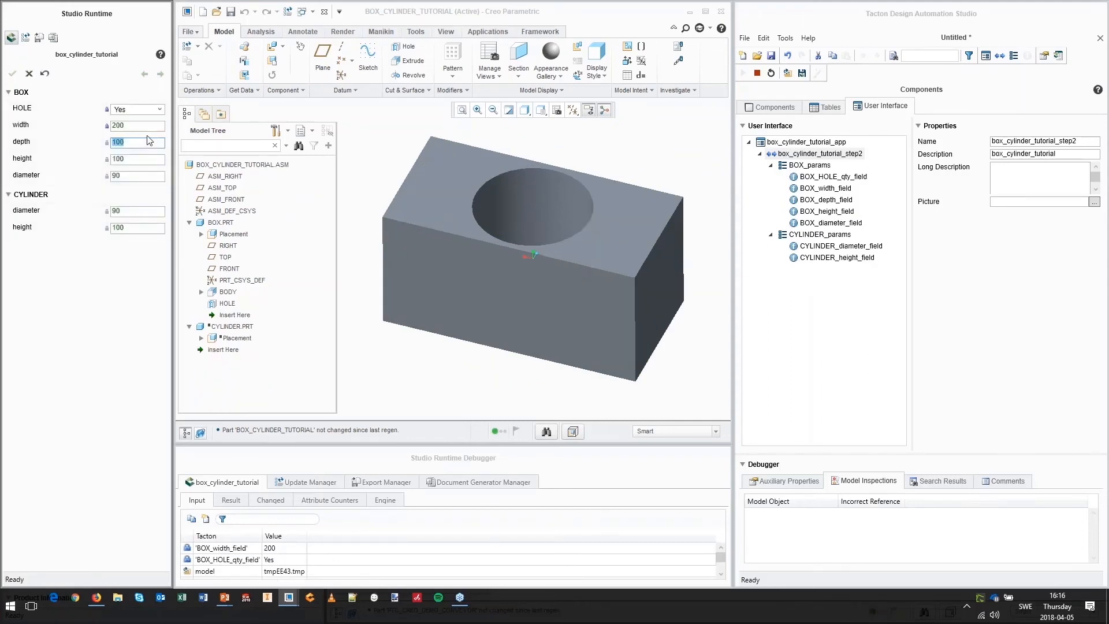
Step: Try a BOX diameter of 180 in the running configuration, then stop the runtime
{"action": "left_click", "coordinate": [650, 158]}
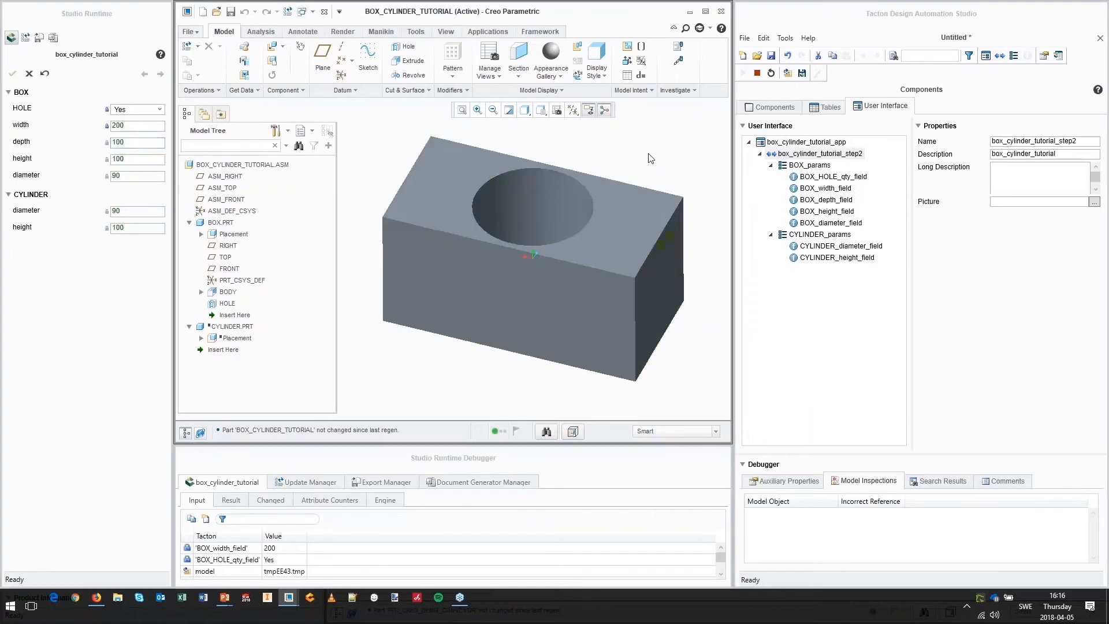
{"action": "left_click", "coordinate": [145, 180]}
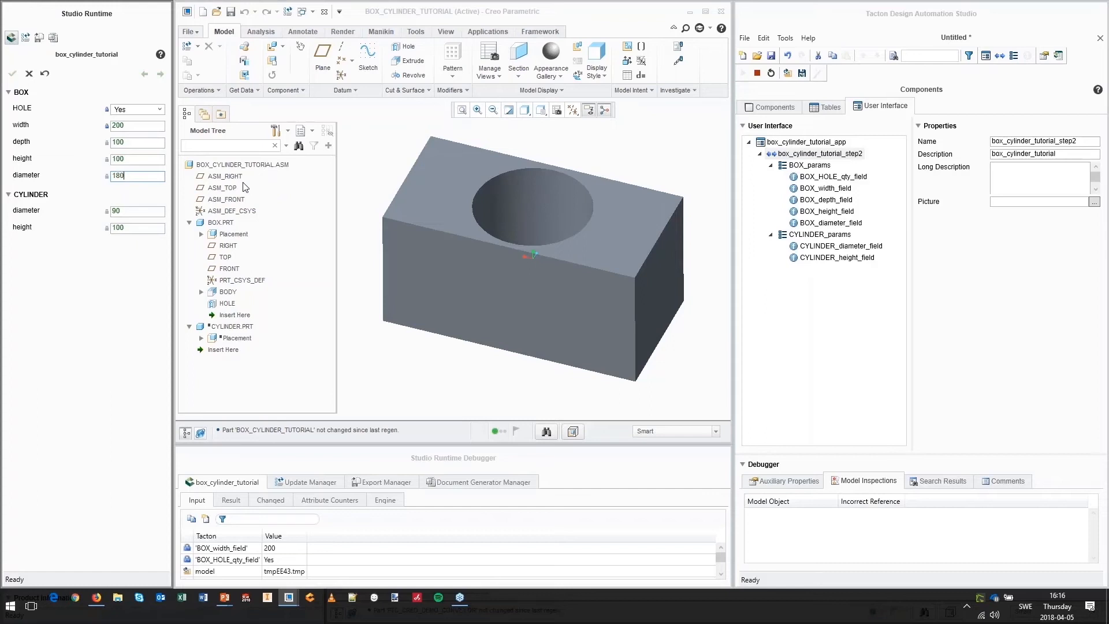
{"action": "key", "text": "Tab"}
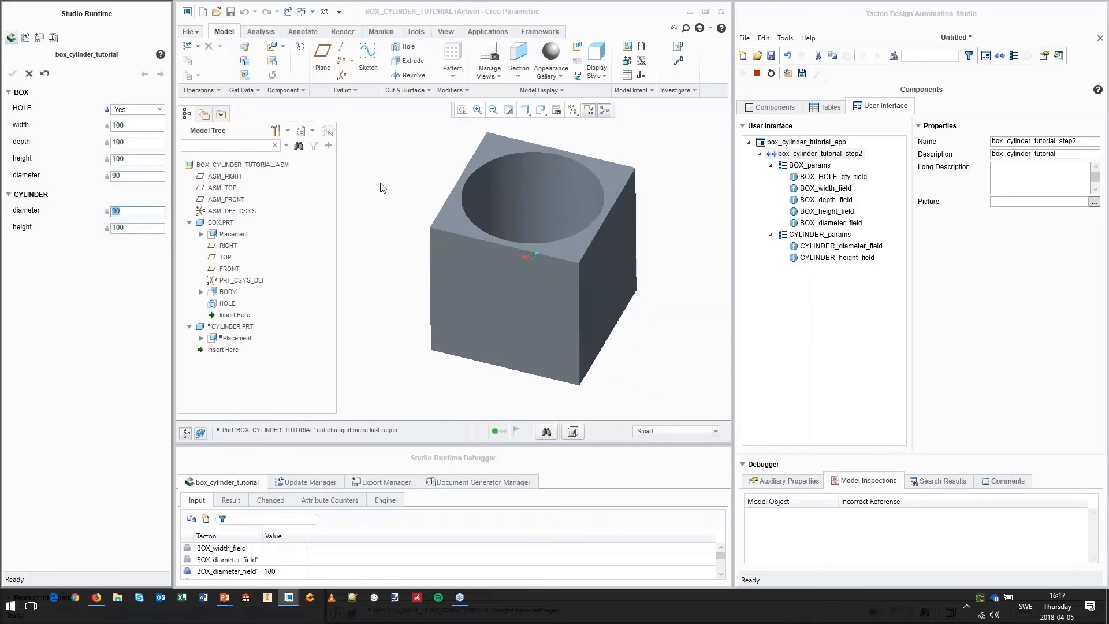
{"action": "left_click", "coordinate": [757, 74]}
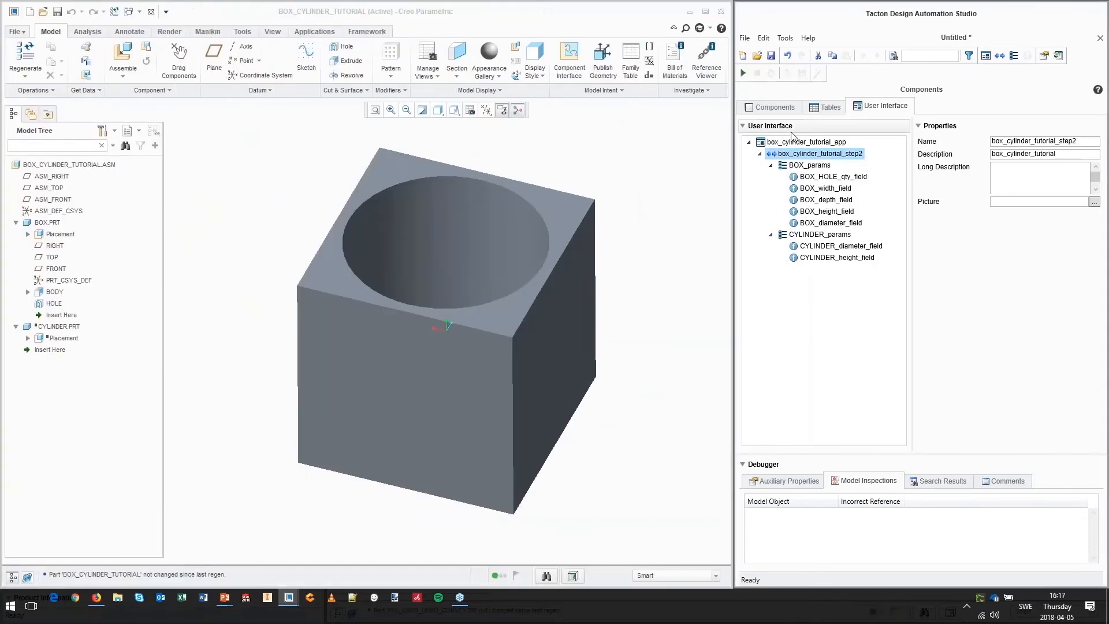
Step: Add the constraint depth>=diameter+10 to the BOX component
{"action": "left_click", "coordinate": [769, 107]}
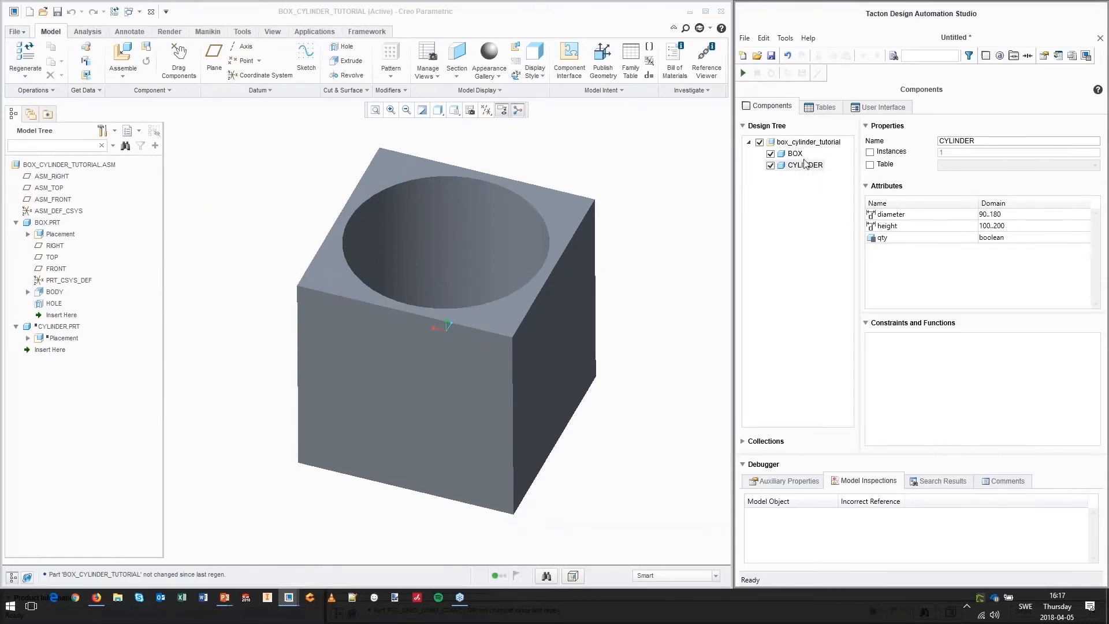
{"action": "left_click", "coordinate": [801, 154]}
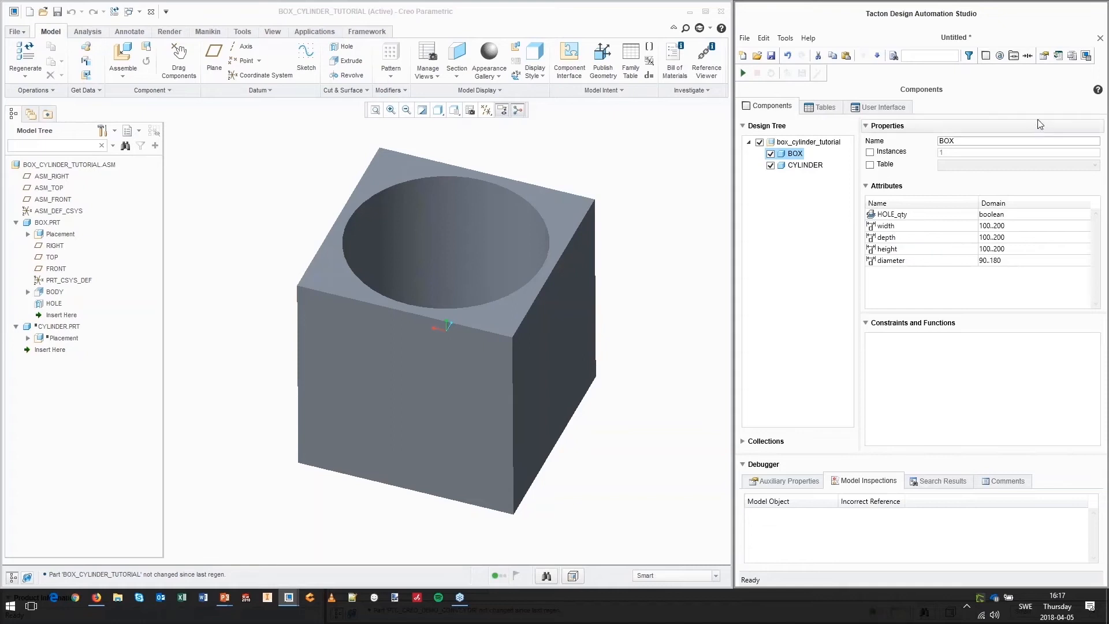
{"action": "left_click", "coordinate": [1029, 56]}
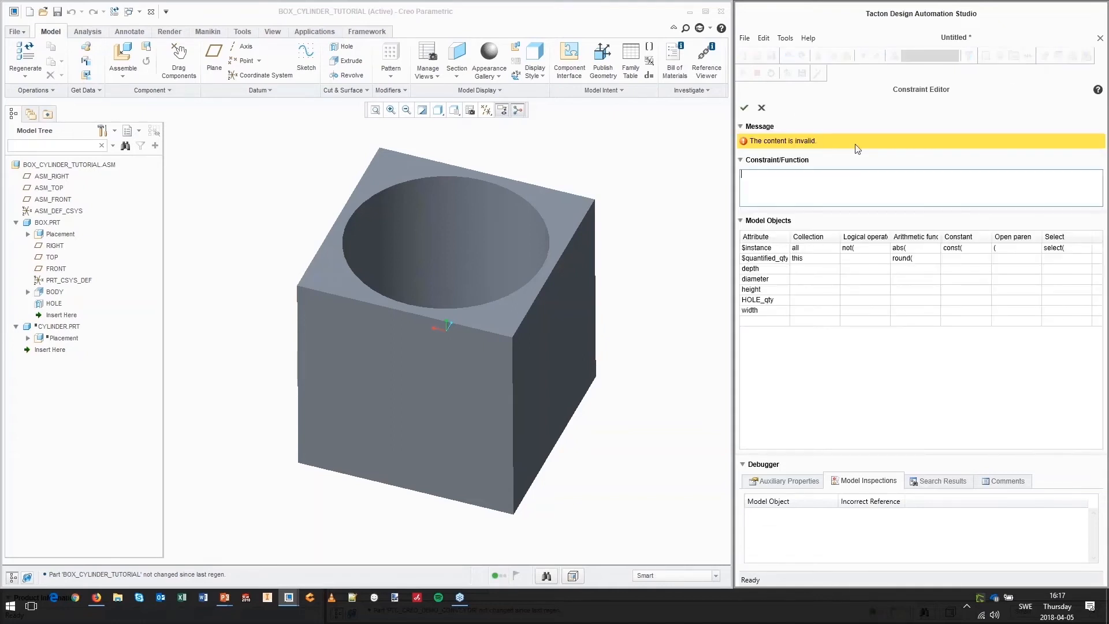
{"action": "double_click", "coordinate": [761, 269]}
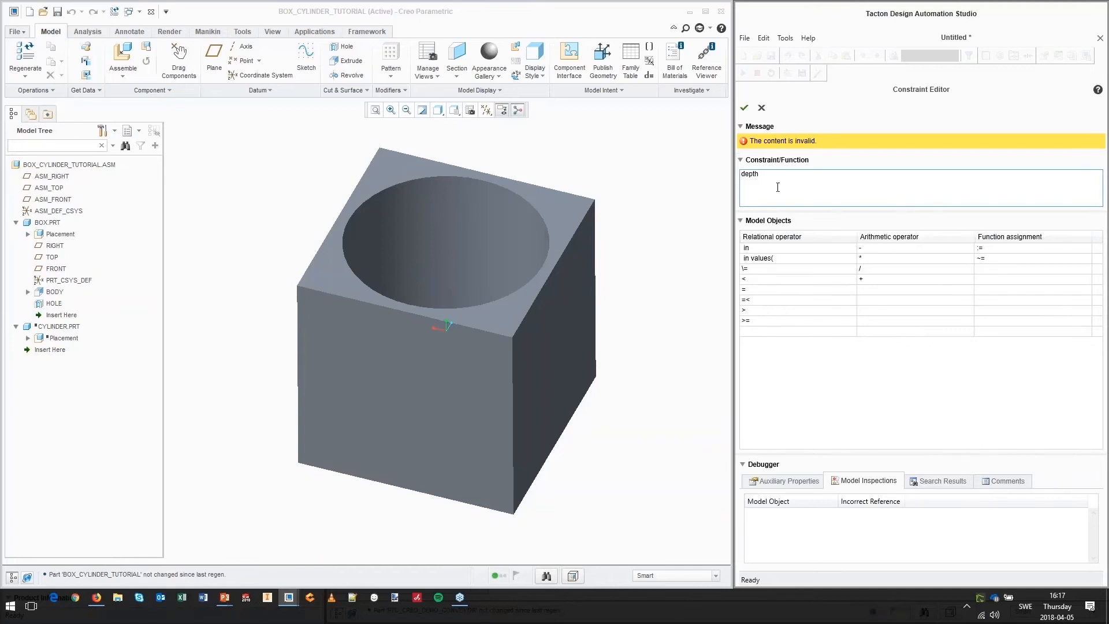
{"action": "left_click", "coordinate": [757, 322]}
{"action": "double_click", "coordinate": [757, 322]}
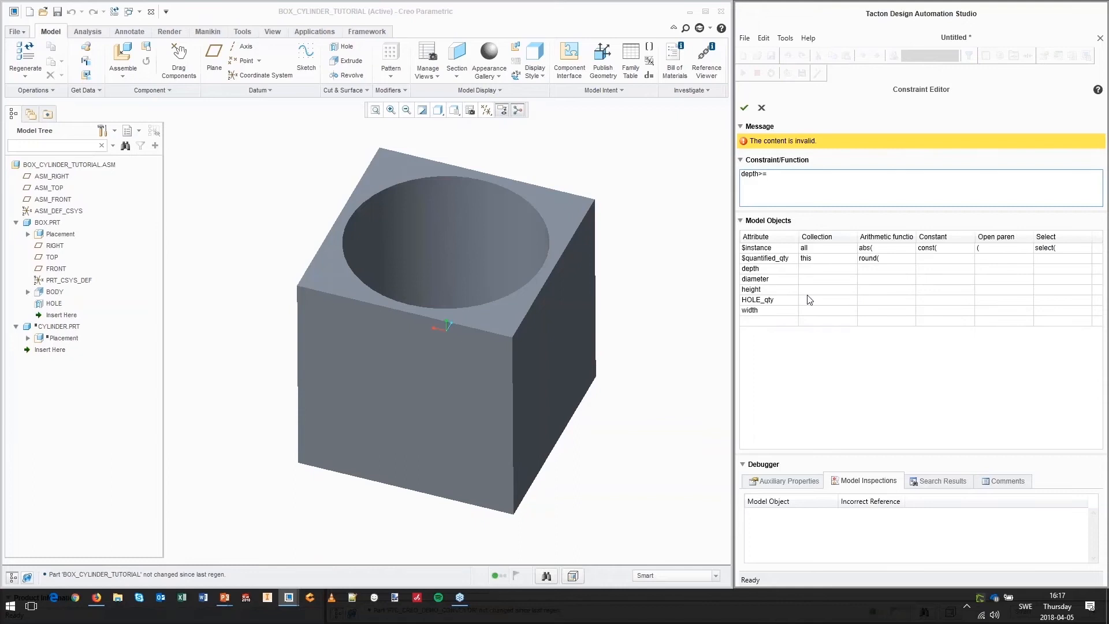
{"action": "double_click", "coordinate": [763, 279]}
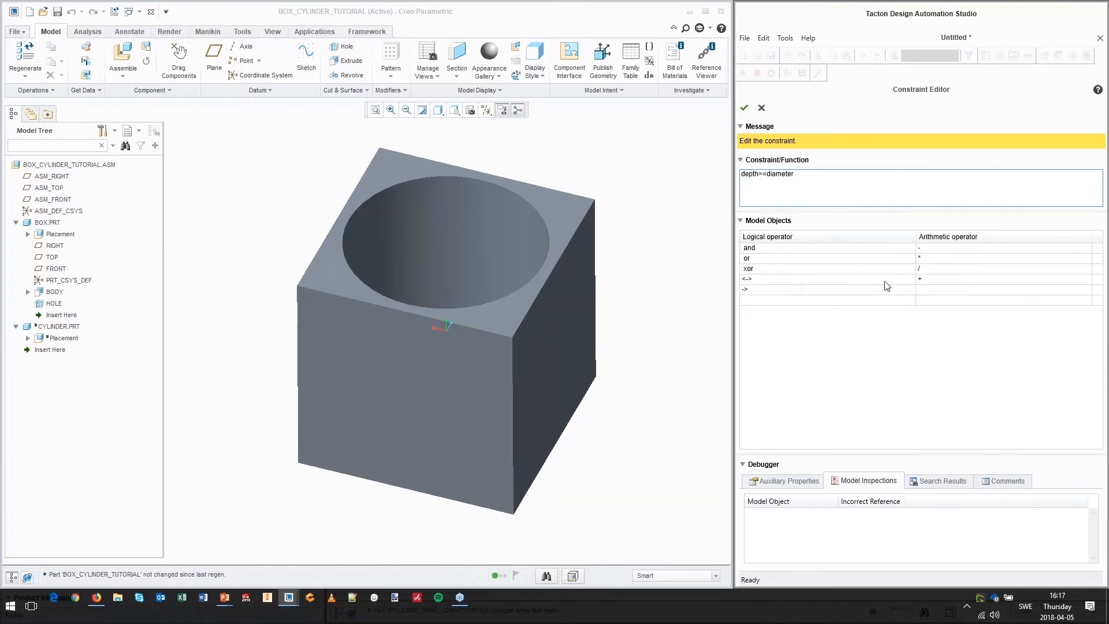
{"action": "double_click", "coordinate": [928, 279]}
{"action": "type", "text": "1"}
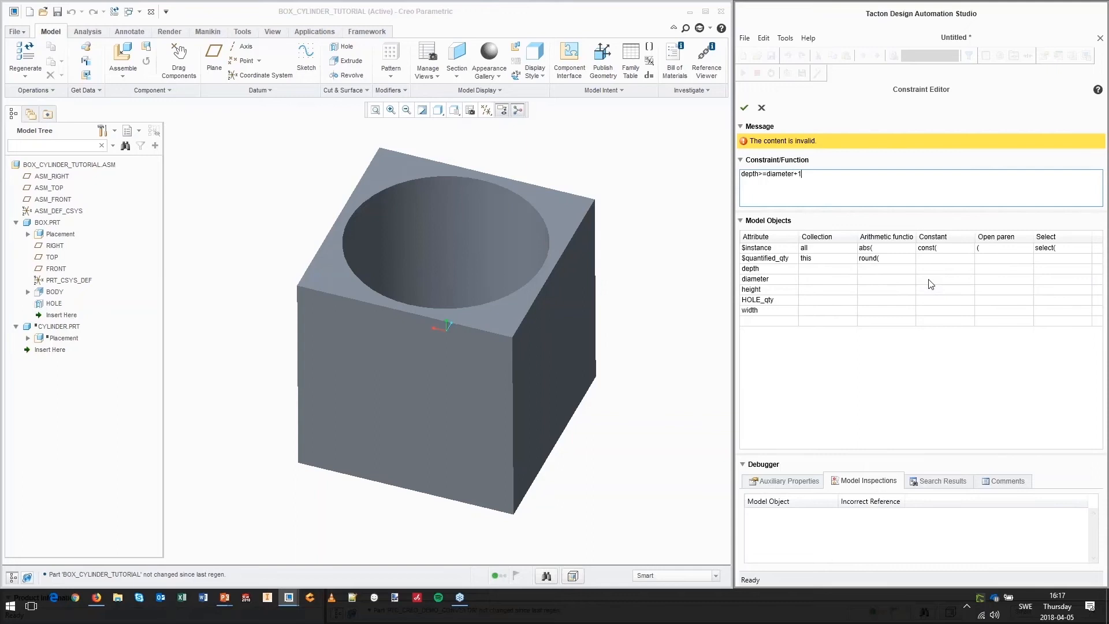
{"action": "type", "text": "0"}
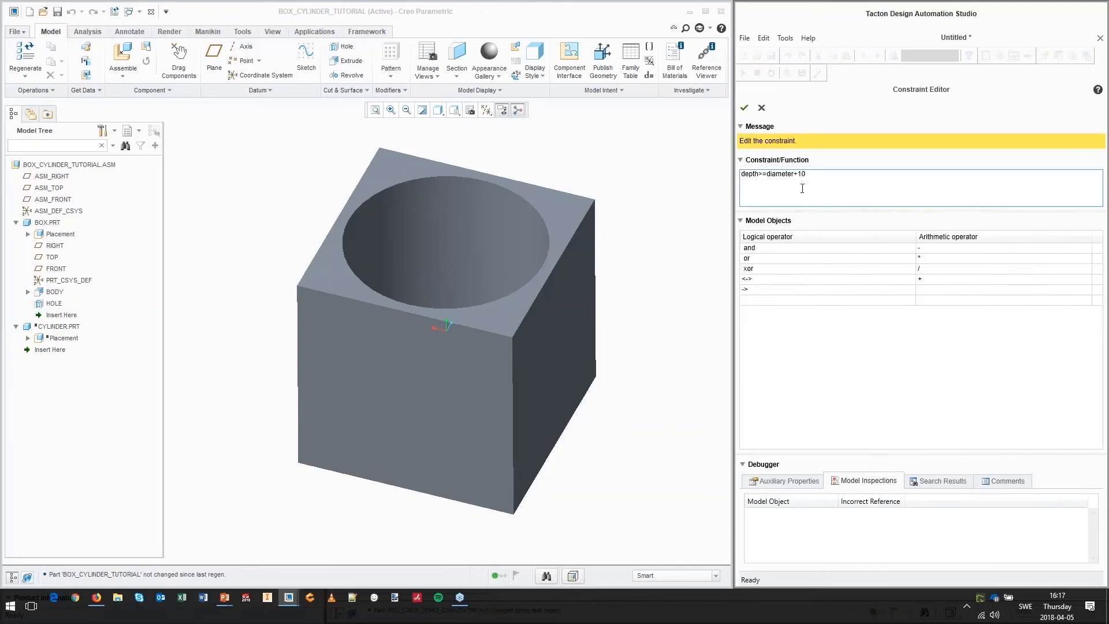
{"action": "left_click", "coordinate": [744, 108]}
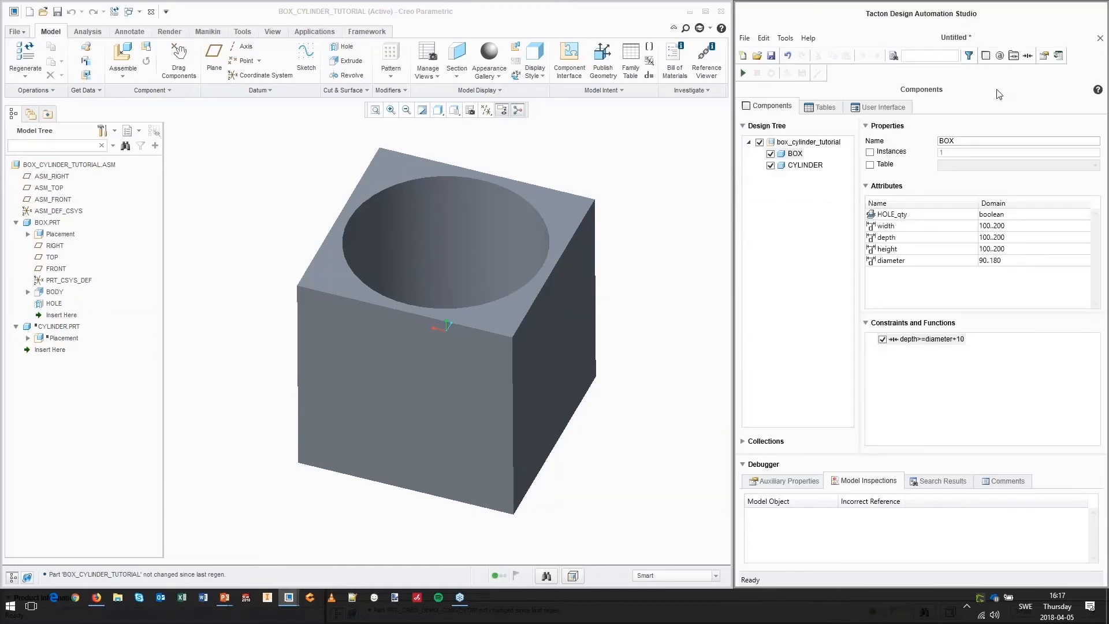
Step: Add a second constraint, width>=diameter+10, to the BOX component
{"action": "left_click", "coordinate": [1027, 56]}
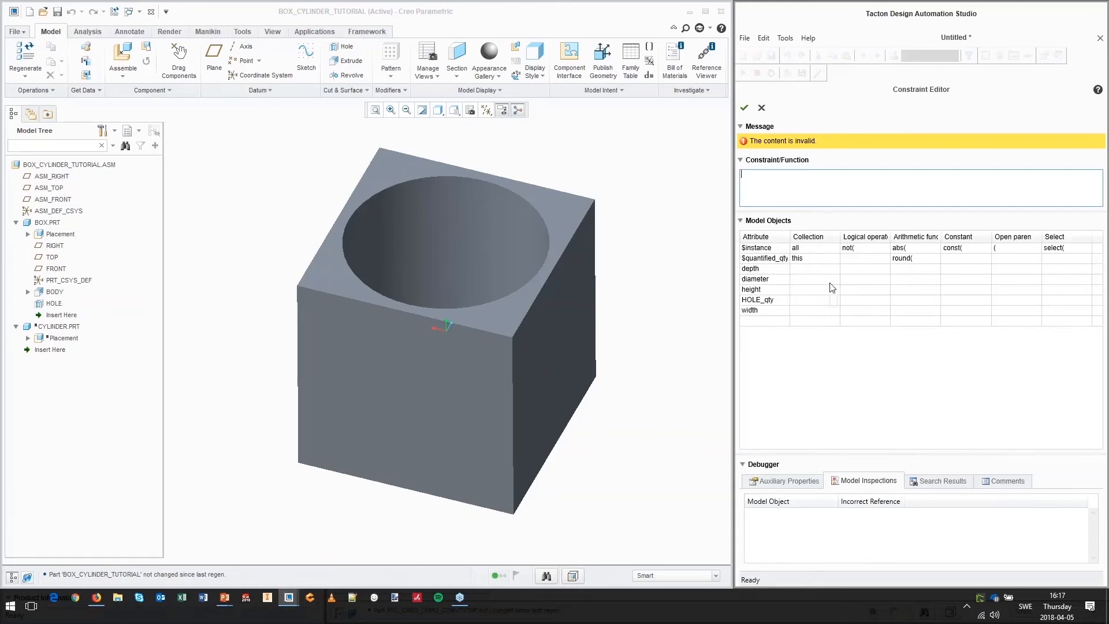
{"action": "type", "text": "he"}
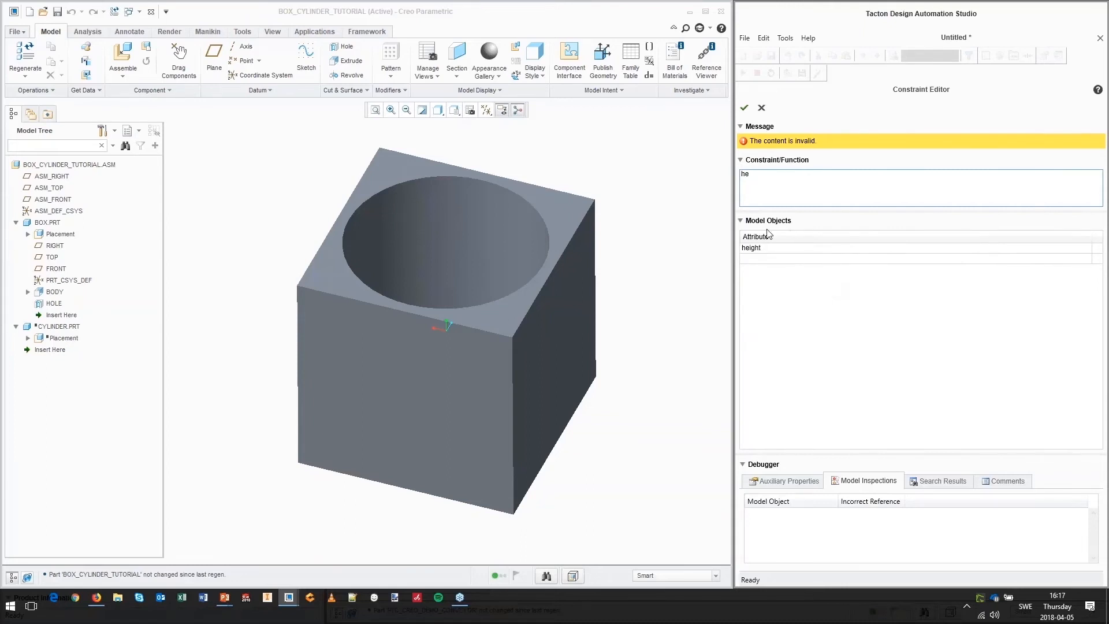
{"action": "double_click", "coordinate": [752, 248]}
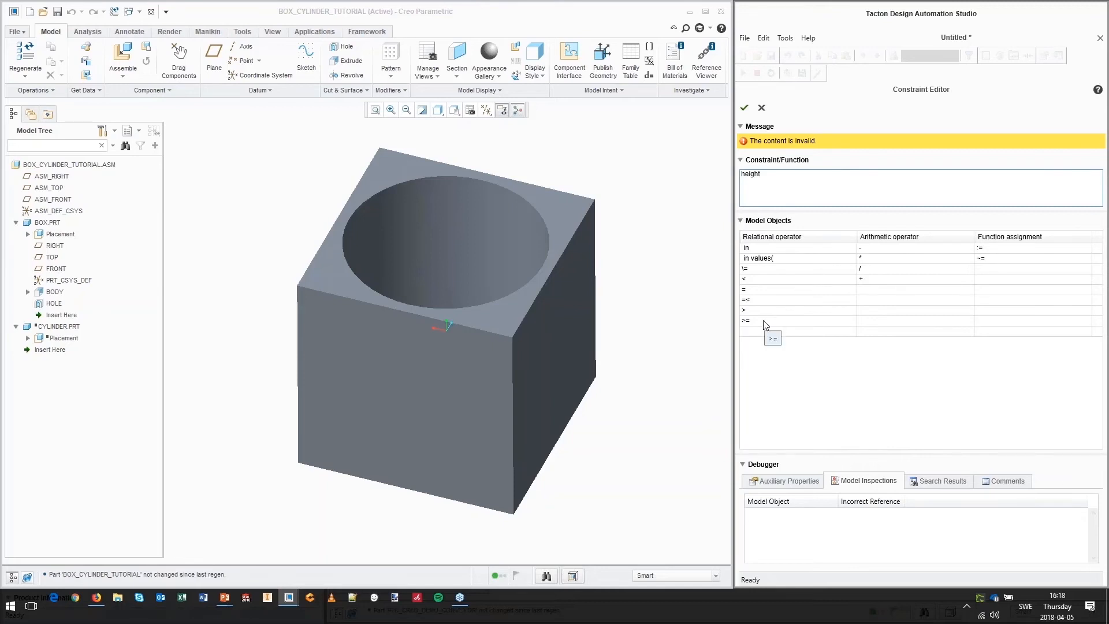
{"action": "double_click", "coordinate": [757, 174]}
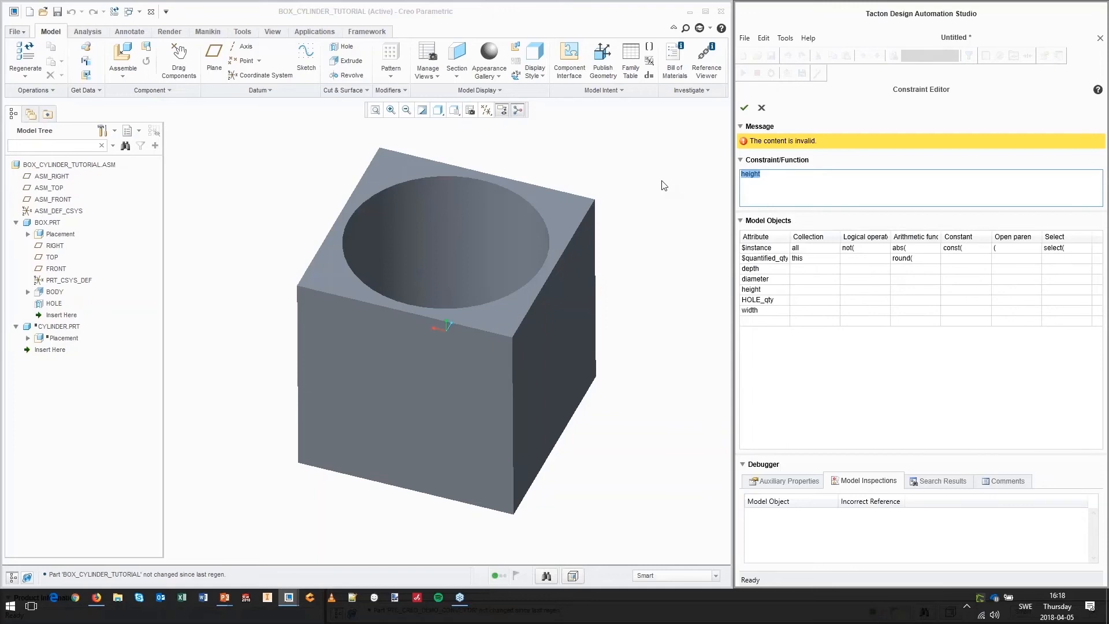
{"action": "type", "text": "width"}
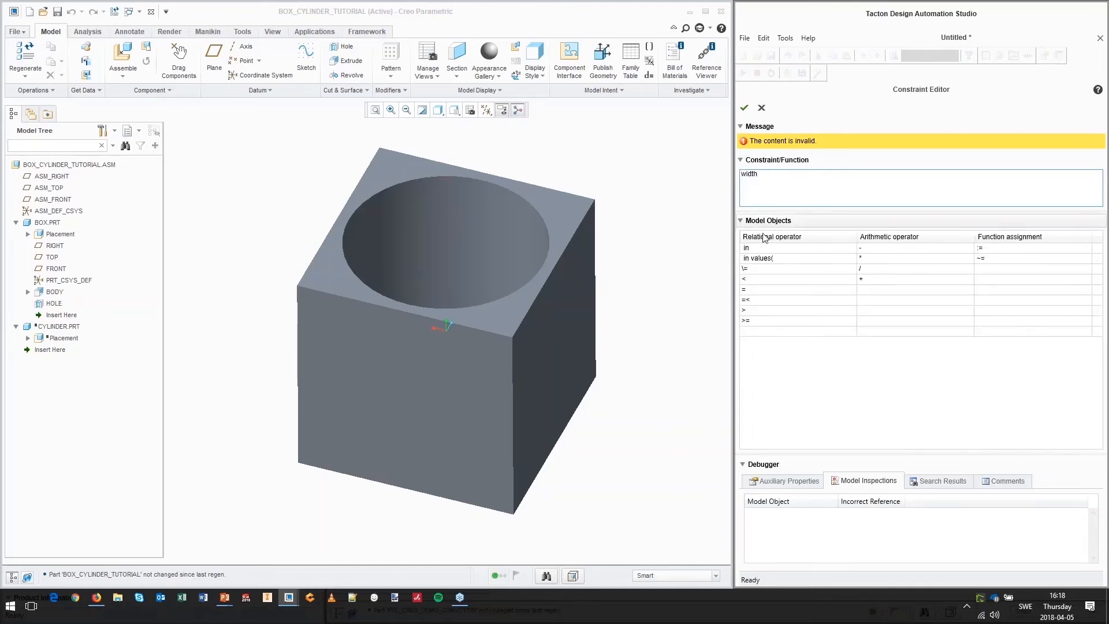
{"action": "left_click", "coordinate": [753, 321]}
{"action": "double_click", "coordinate": [754, 321]}
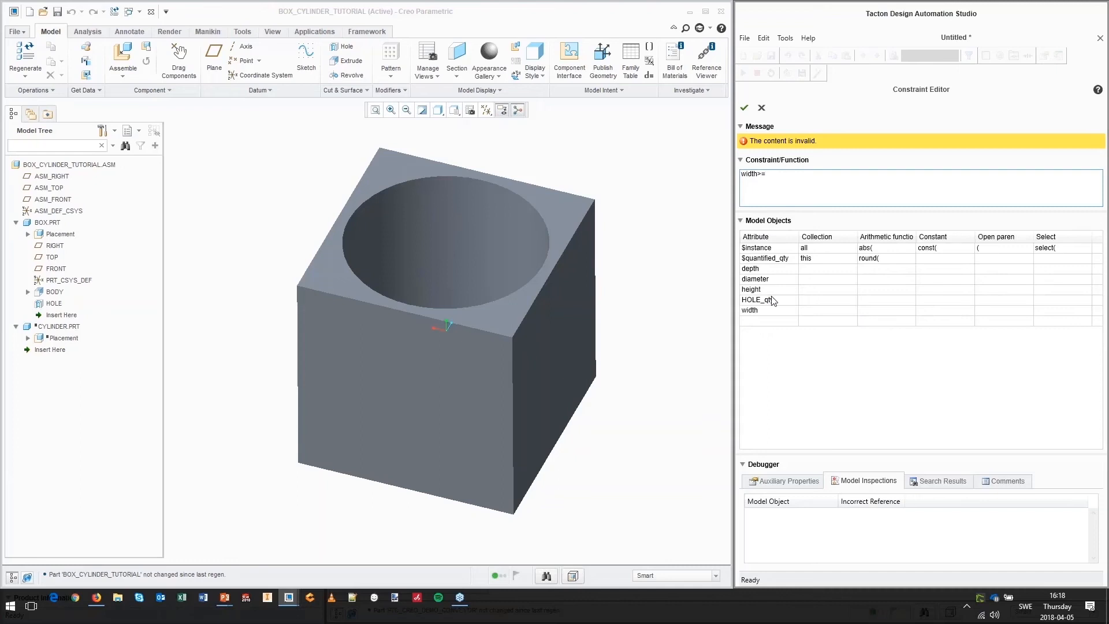
{"action": "double_click", "coordinate": [756, 280]}
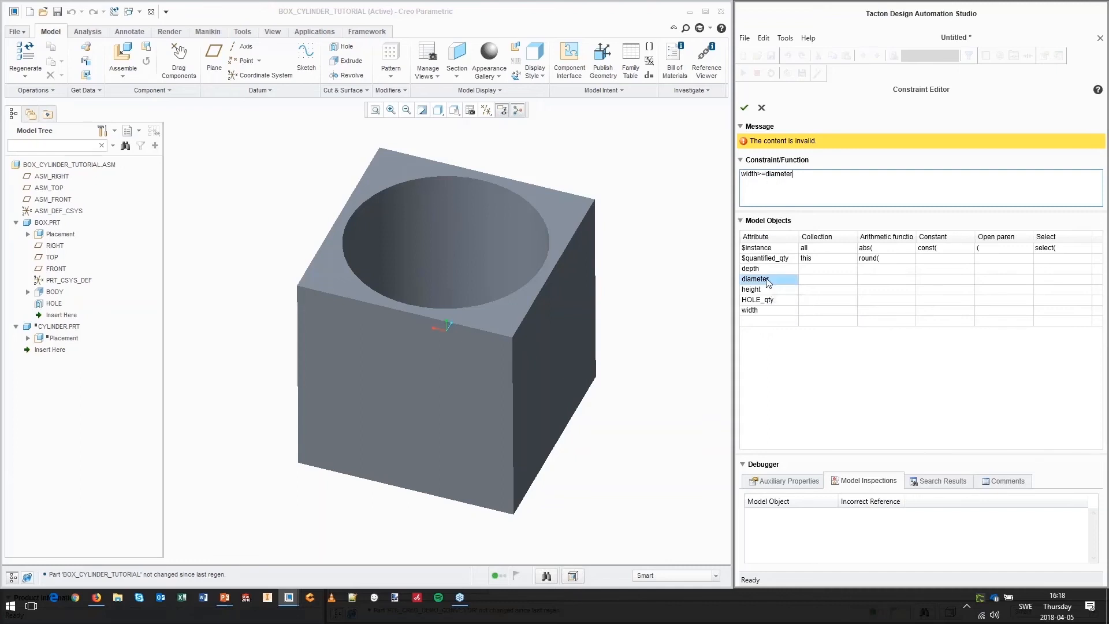
{"action": "double_click", "coordinate": [767, 281]}
{"action": "type", "text": "10"}
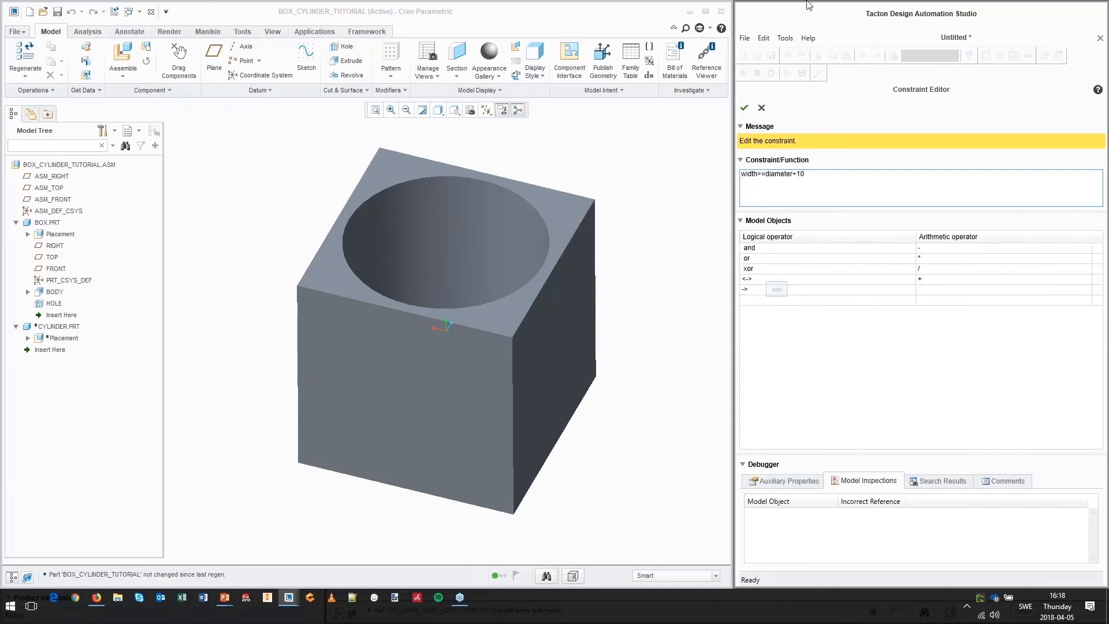
{"action": "left_click", "coordinate": [745, 108]}
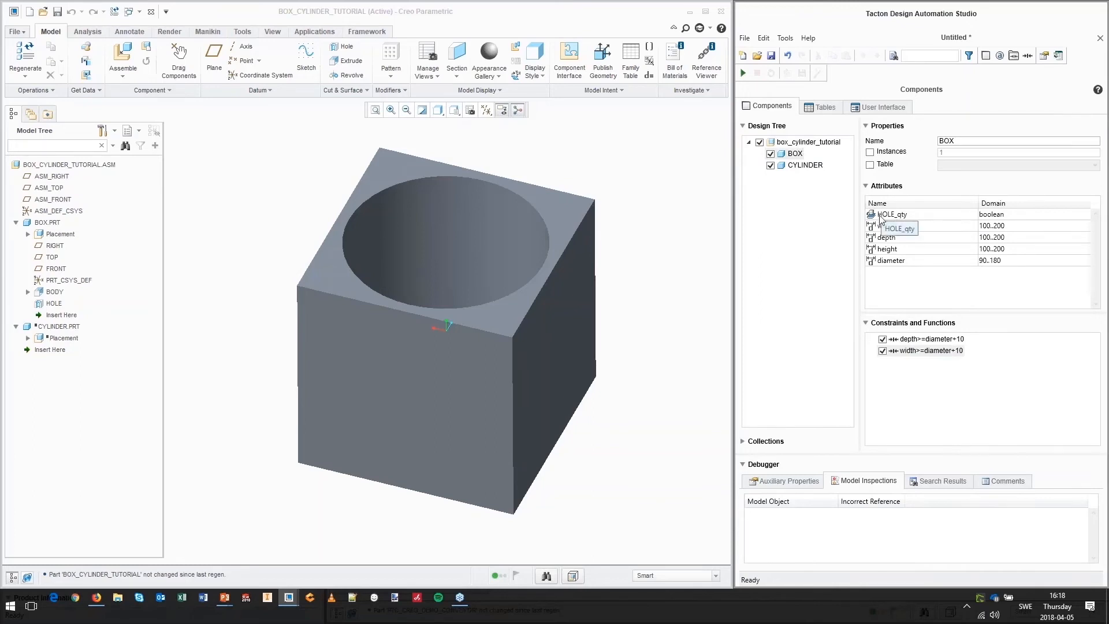
Step: Create a constraint group named GENERAL on the top-level component box_cylinder_tutorial
{"action": "left_click", "coordinate": [794, 144]}
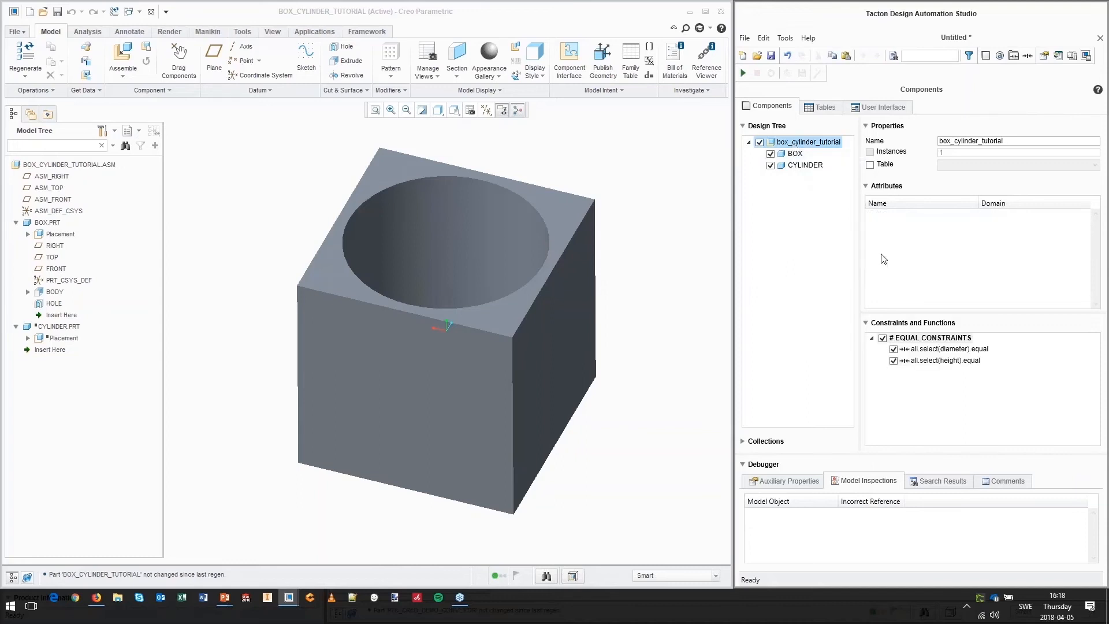
{"action": "left_click", "coordinate": [1013, 56]}
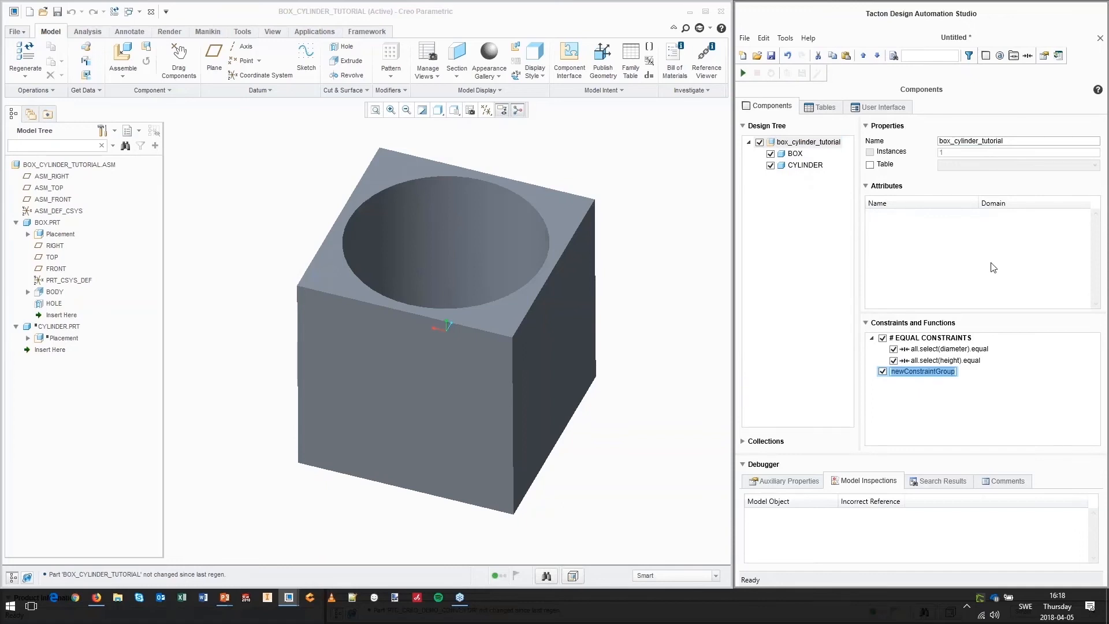
{"action": "type", "text": "GENERAL"}
{"action": "key", "text": "Return"}
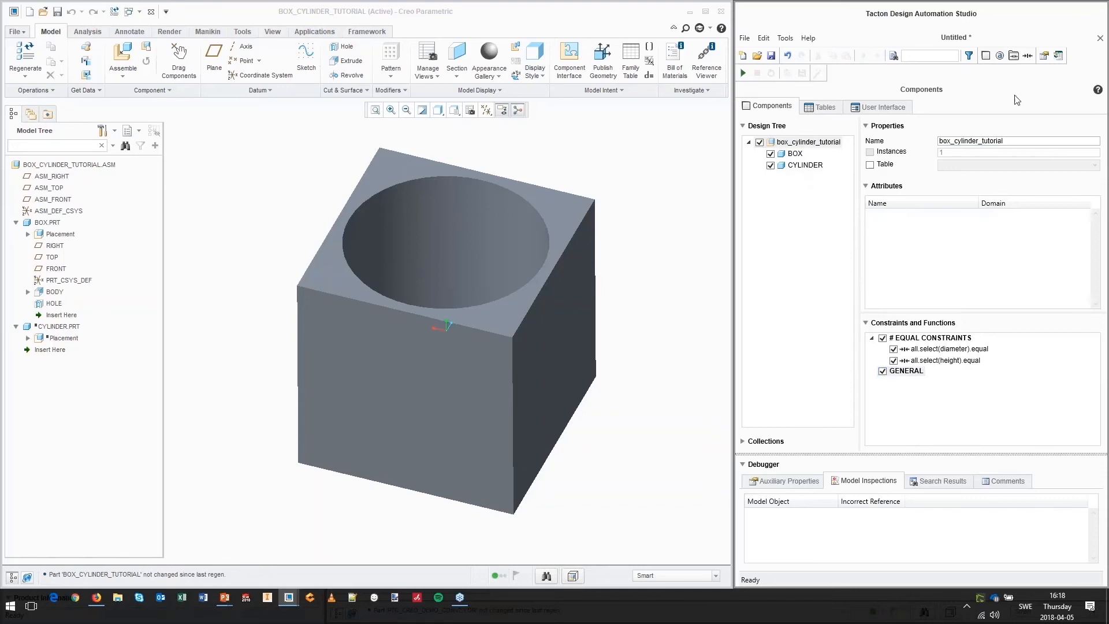
Step: Add the constraint BOX.HOLE_qty=CYLINDER.qty to the GENERAL group of the top-level component
{"action": "left_click", "coordinate": [1028, 56]}
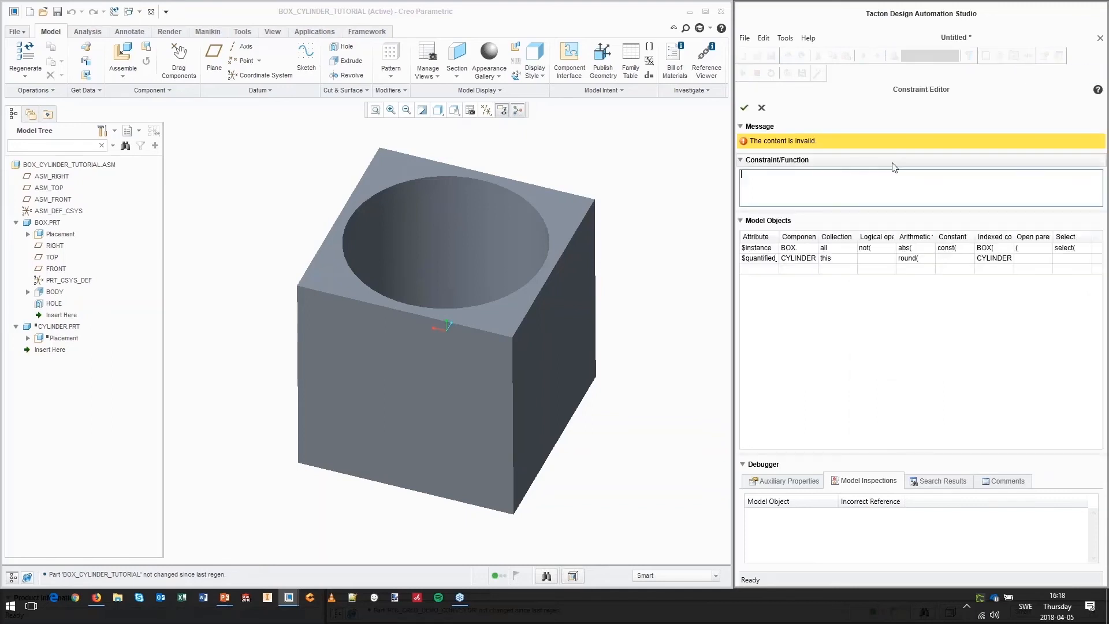
{"action": "double_click", "coordinate": [795, 252]}
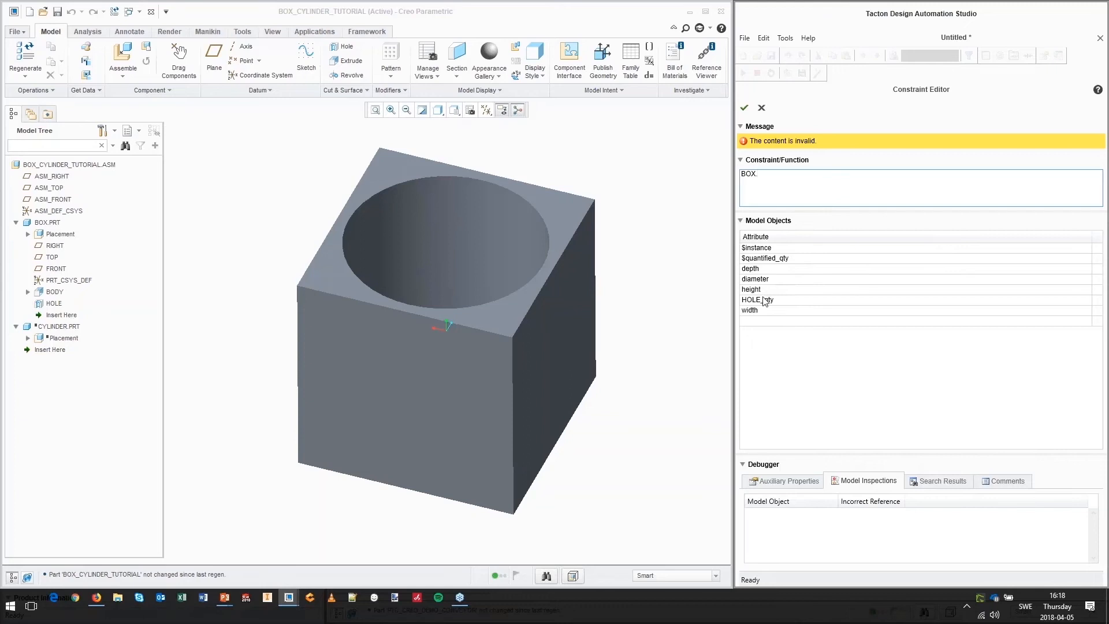
{"action": "double_click", "coordinate": [763, 300]}
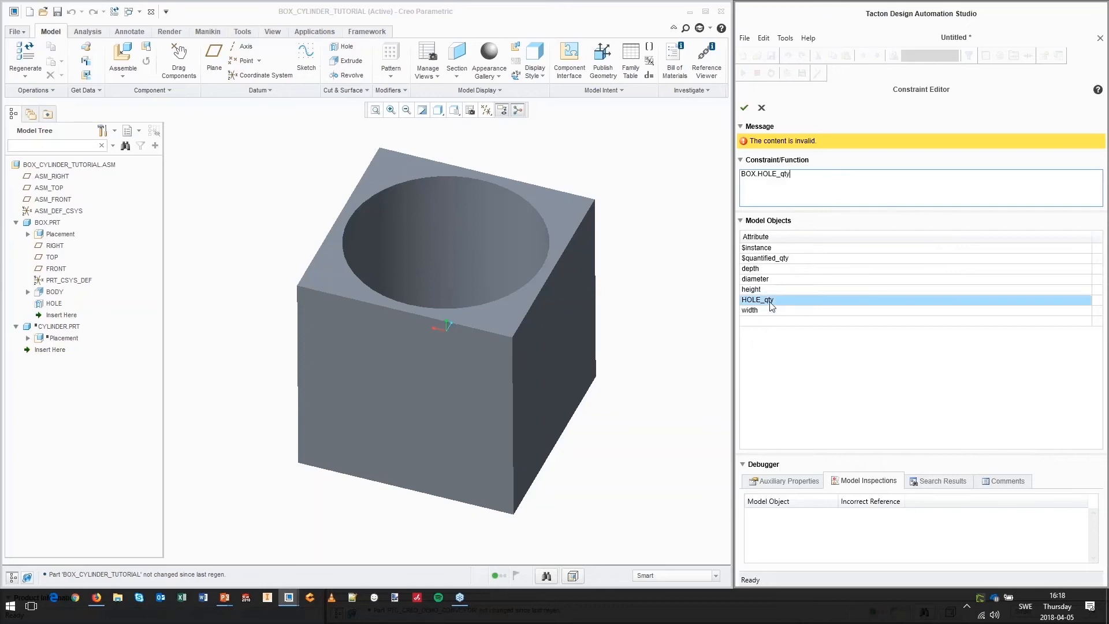
{"action": "double_click", "coordinate": [756, 290]}
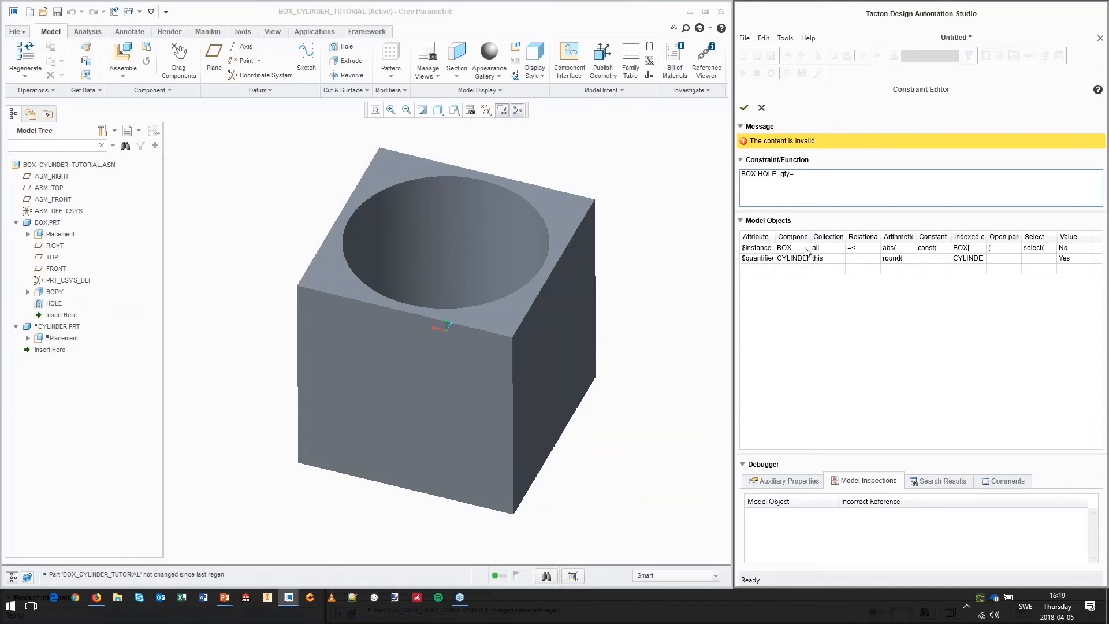
{"action": "left_click", "coordinate": [791, 259]}
{"action": "double_click", "coordinate": [791, 260]}
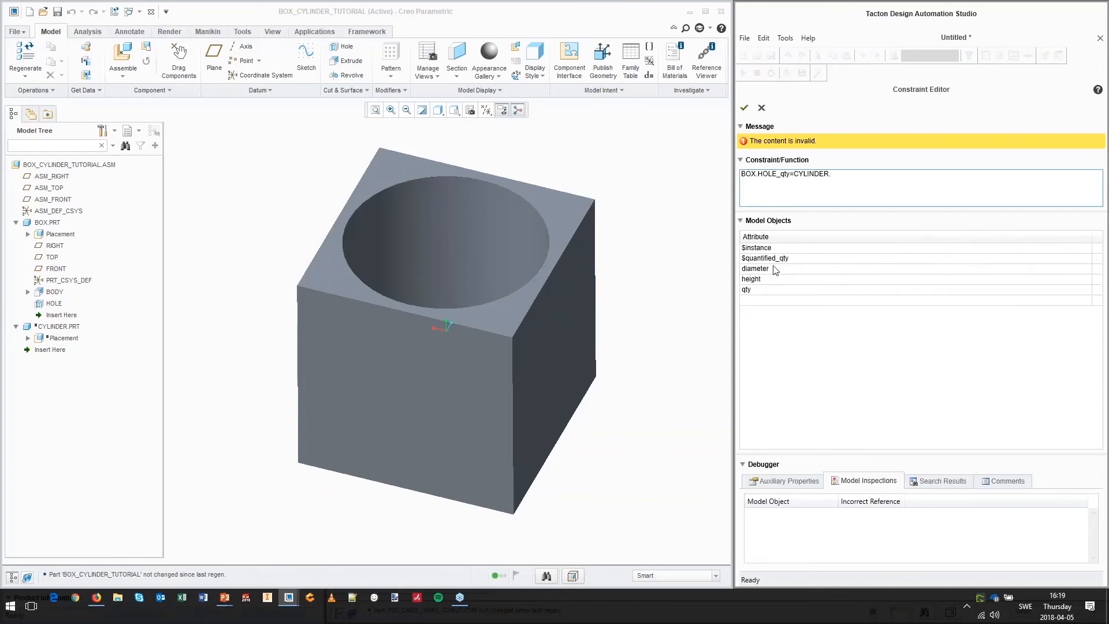
{"action": "left_click", "coordinate": [759, 291]}
{"action": "double_click", "coordinate": [759, 291]}
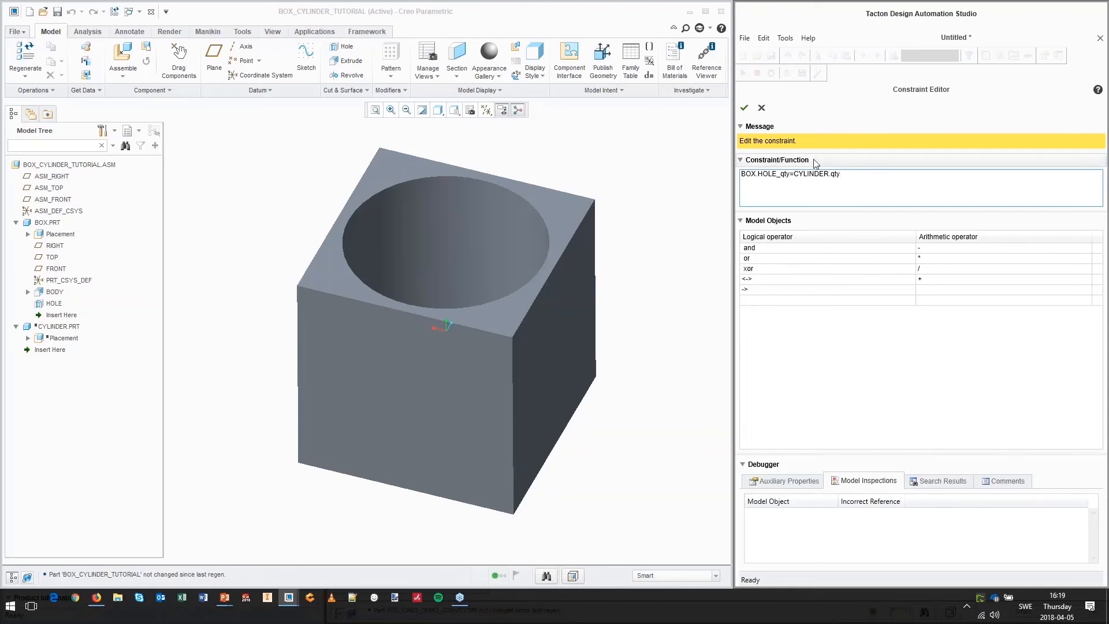
{"action": "left_click", "coordinate": [746, 108]}
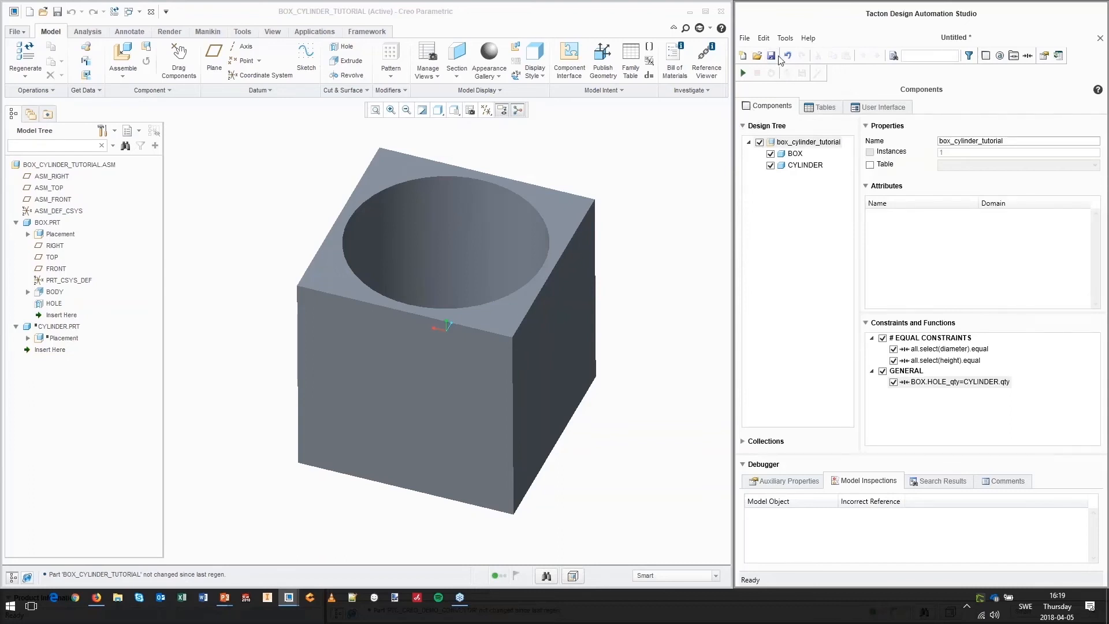
Step: Start the configuration runtime and test the BOX hole by setting HOLE to No and back to Yes
{"action": "left_click", "coordinate": [744, 74]}
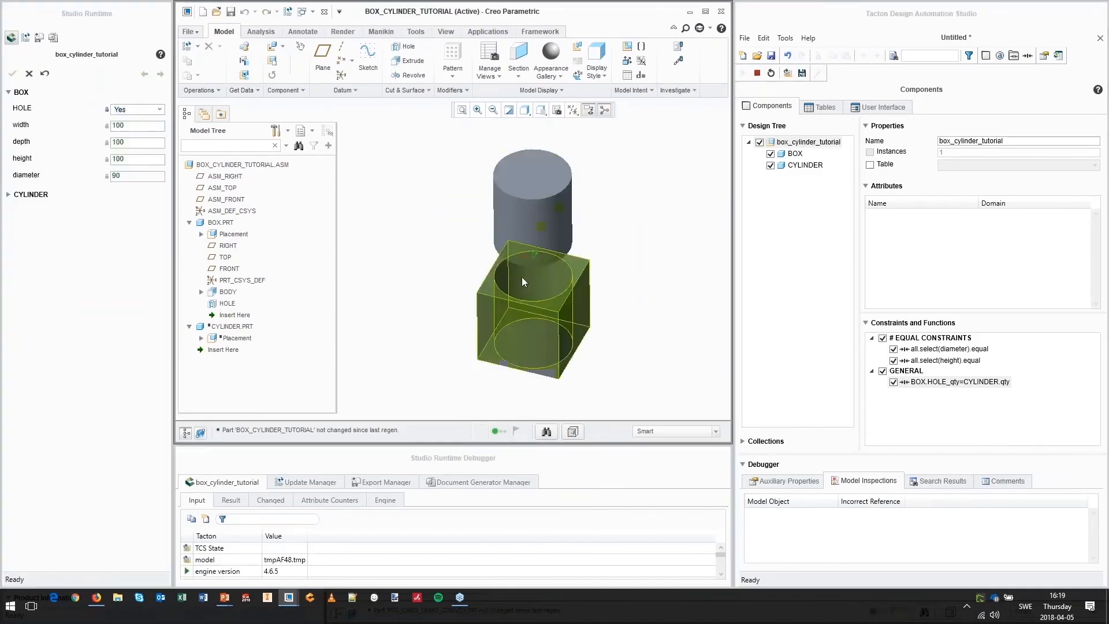
{"action": "left_click", "coordinate": [109, 112]}
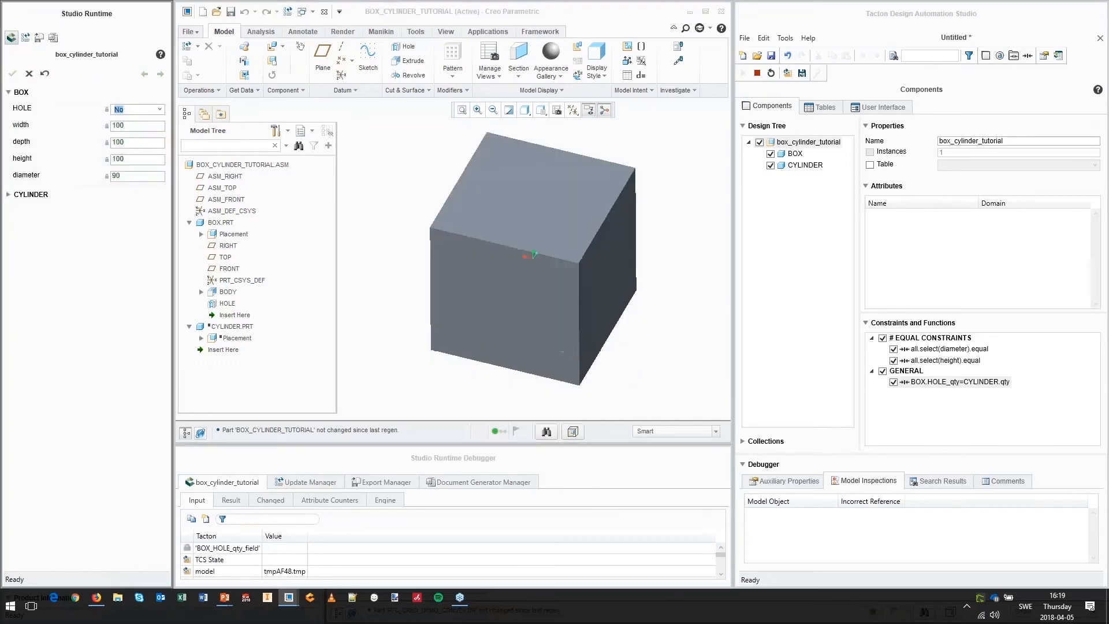
{"action": "left_click", "coordinate": [159, 110]}
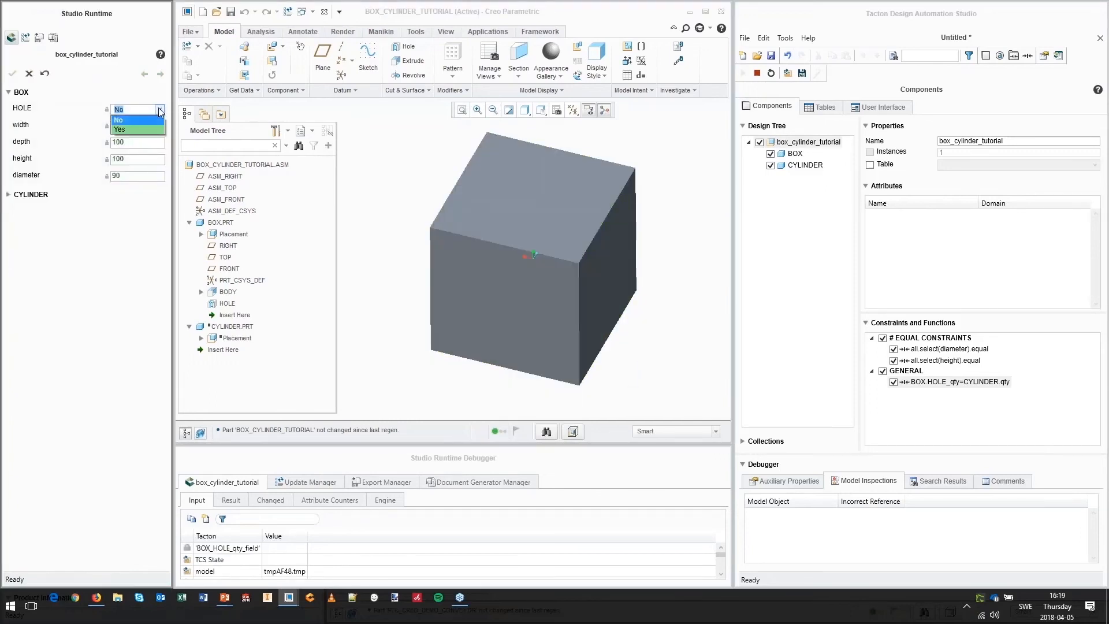
{"action": "left_click", "coordinate": [148, 129]}
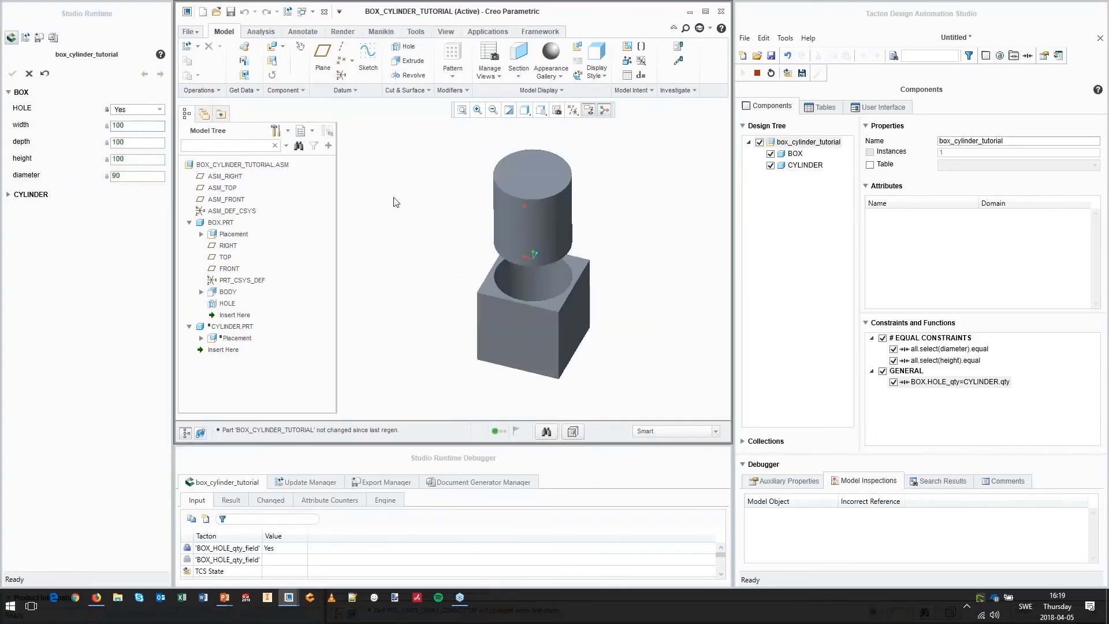
Step: Set the BOX diameter to 150 and its width to 200 in the running configuration
{"action": "double_click", "coordinate": [119, 176]}
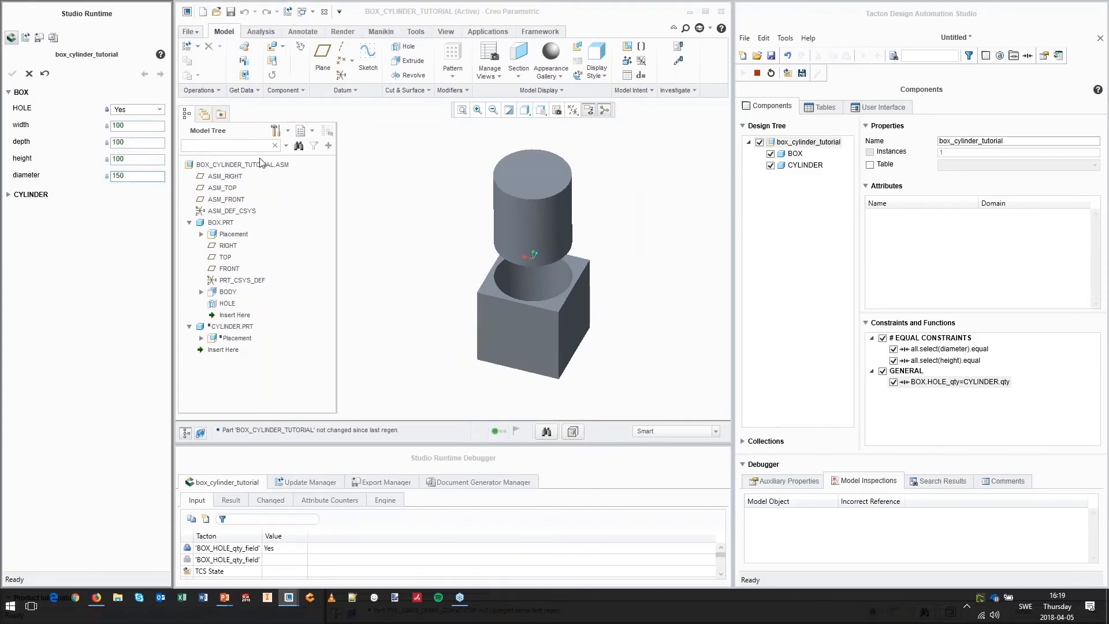
{"action": "key", "text": "Return"}
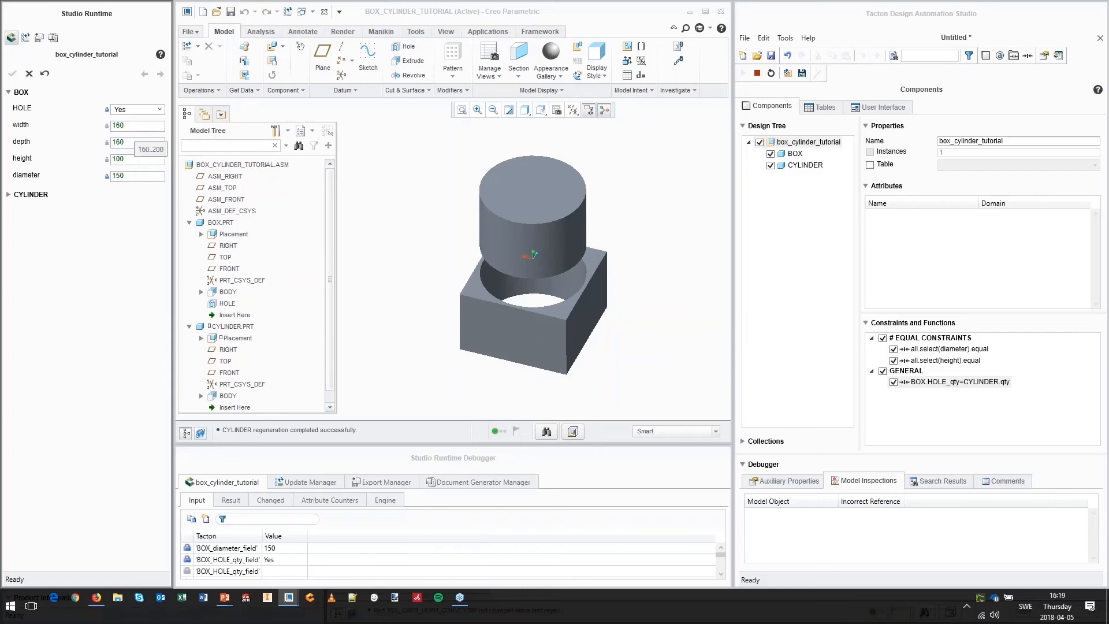
{"action": "double_click", "coordinate": [140, 123]}
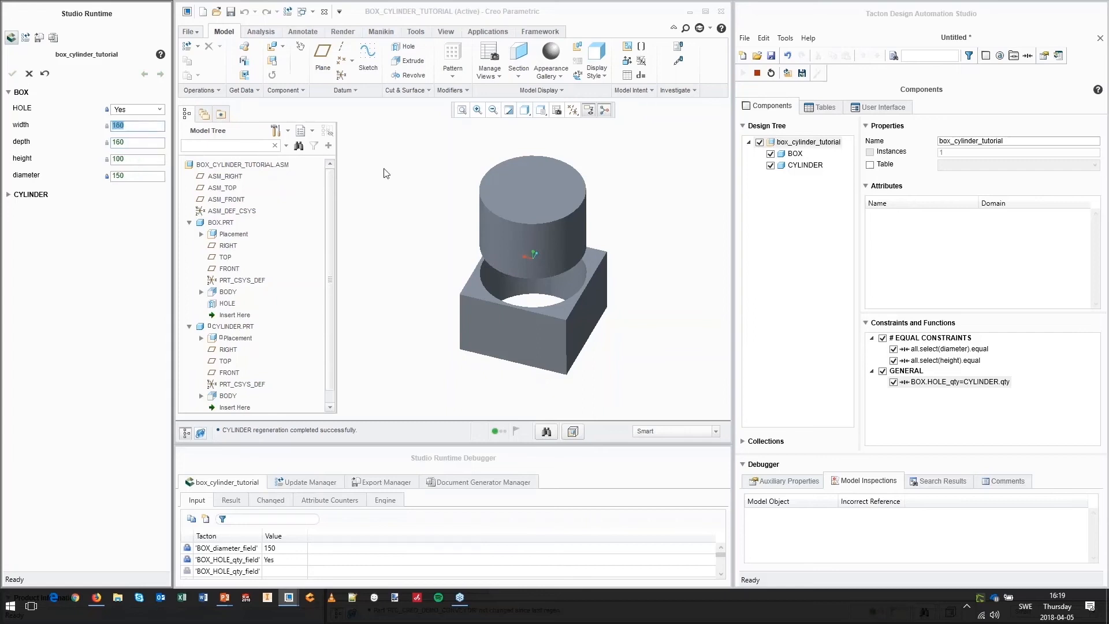
{"action": "type", "text": "200"}
{"action": "key", "text": "Tab"}
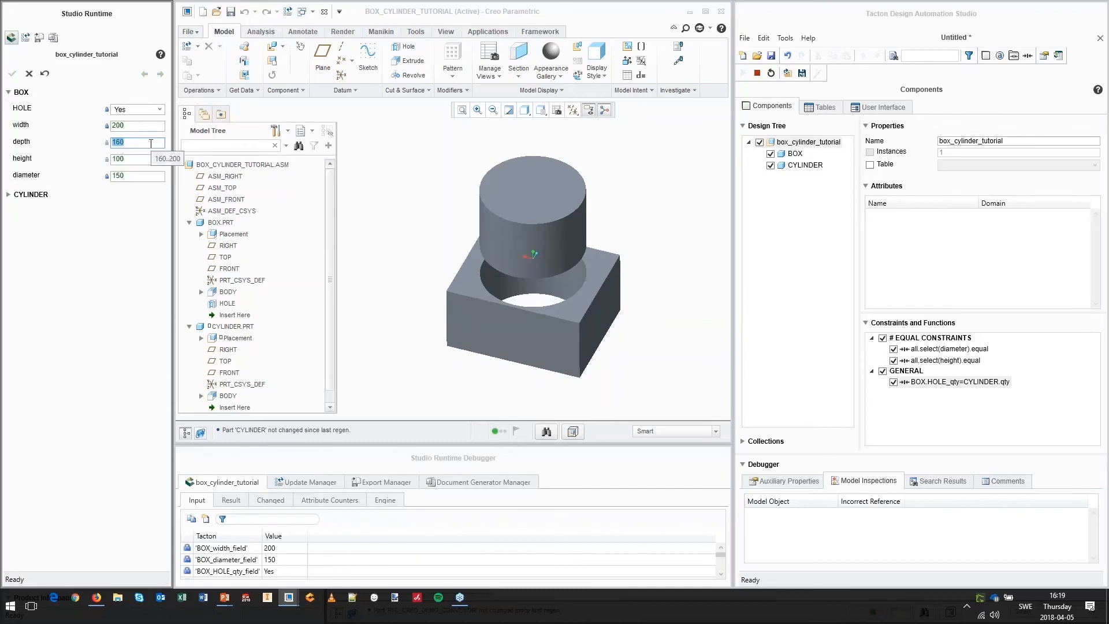
Step: Set the BOX depth to 120, accept the proposed conflict resolution of diameter 90, and stop the runtime after expanding the CYLINDER values
{"action": "type", "text": "1"}
{"action": "key", "text": "Return"}
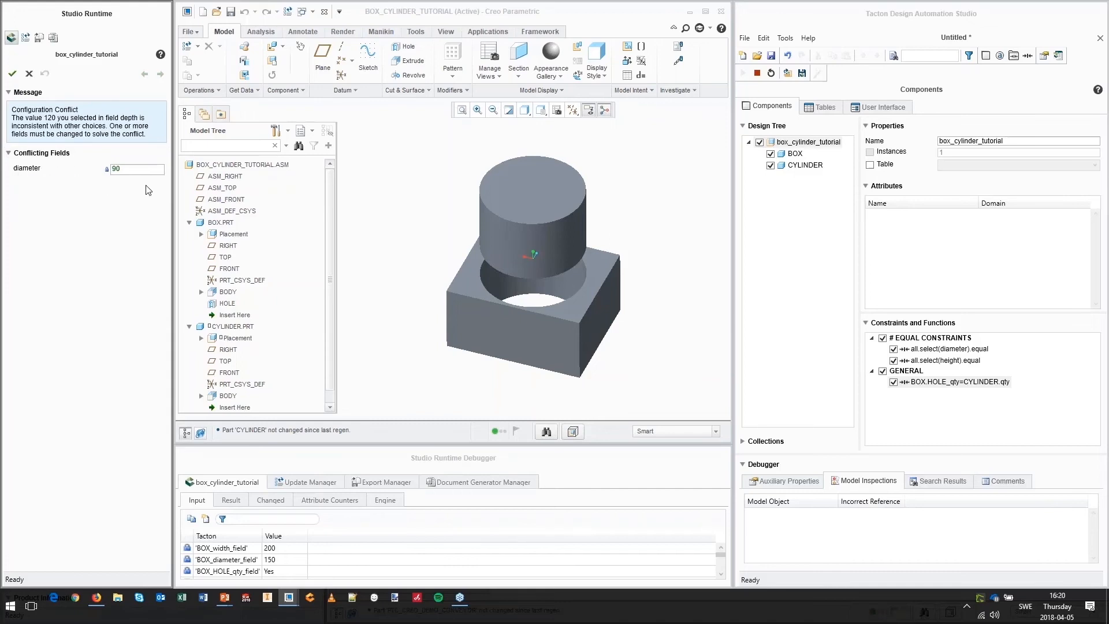
{"action": "left_click", "coordinate": [14, 74]}
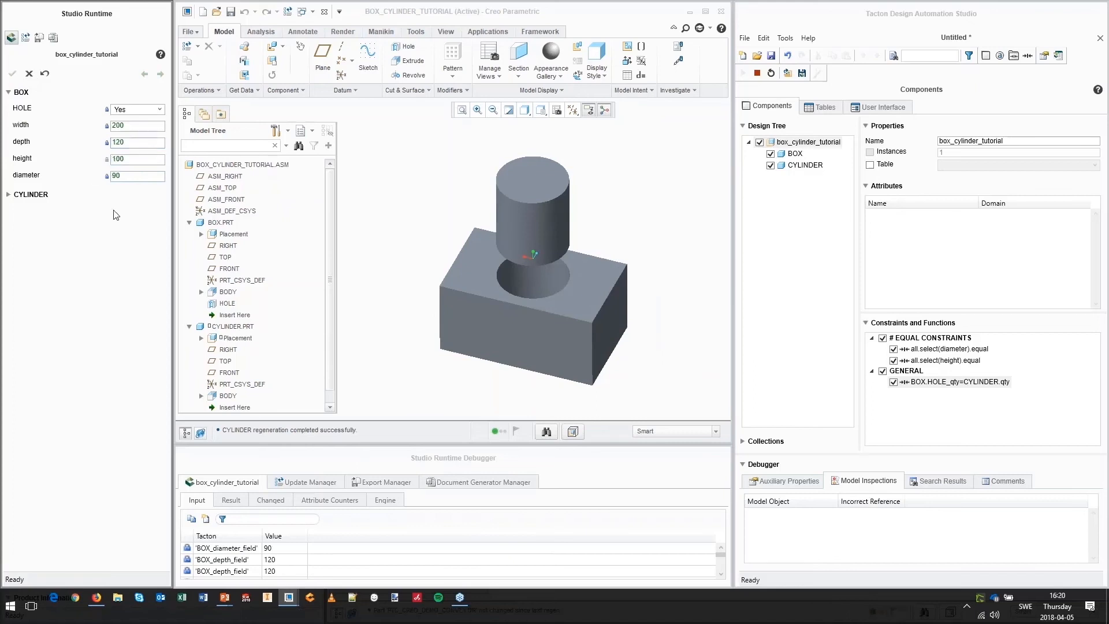
{"action": "left_click", "coordinate": [9, 194]}
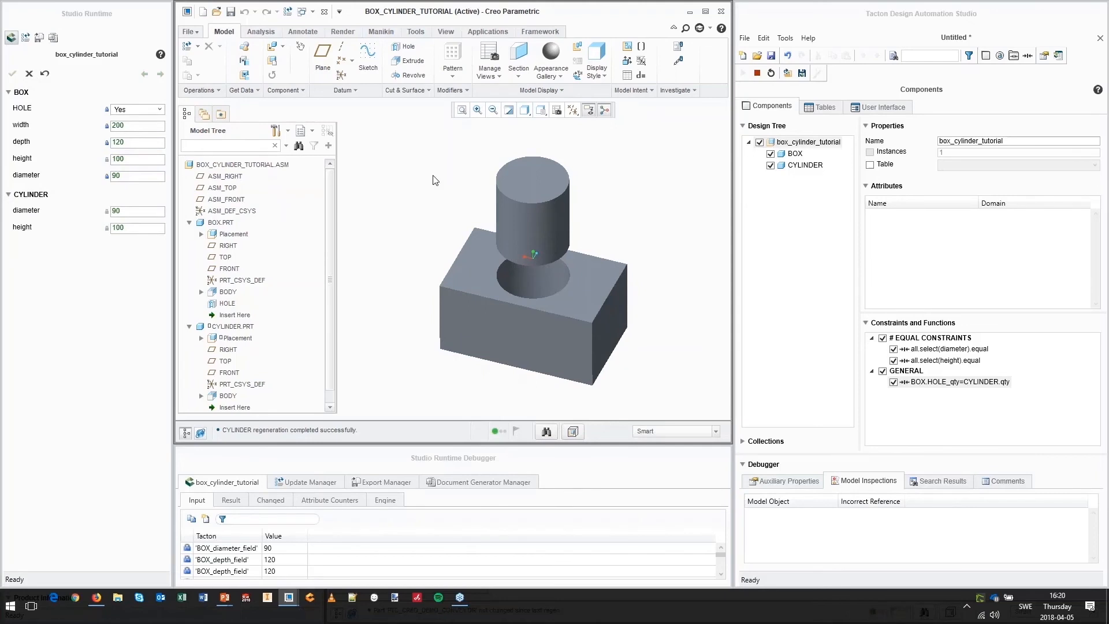
{"action": "left_click", "coordinate": [757, 74]}
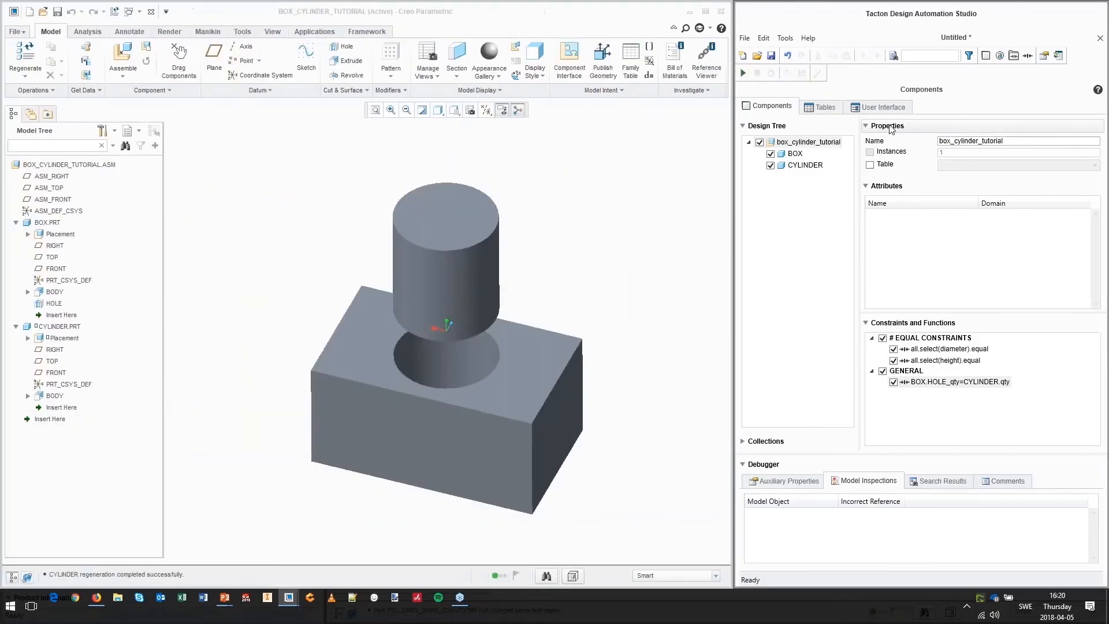
Step: Close the untitled configuration model without saving and close the box and cylinder assembly
{"action": "left_click", "coordinate": [1100, 39]}
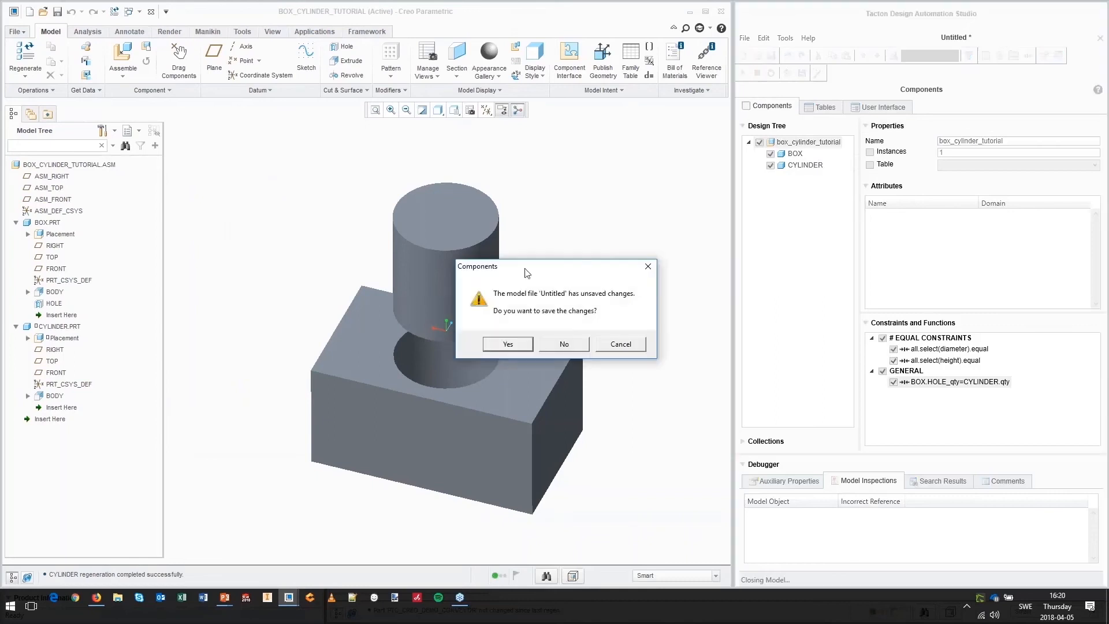
{"action": "left_click", "coordinate": [565, 344]}
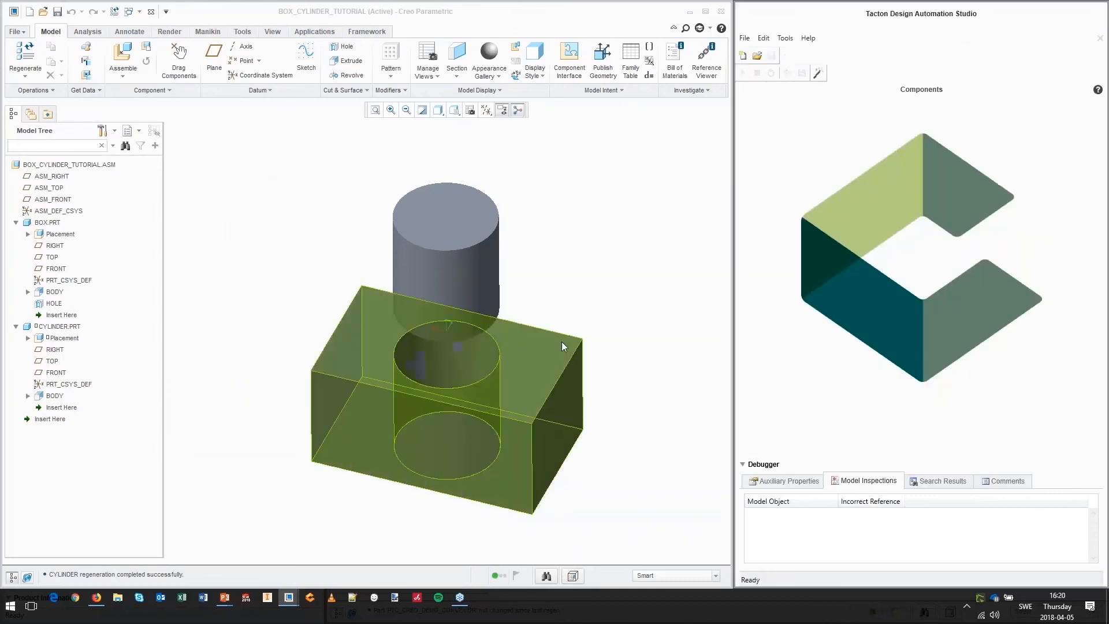
{"action": "left_click", "coordinate": [151, 11]}
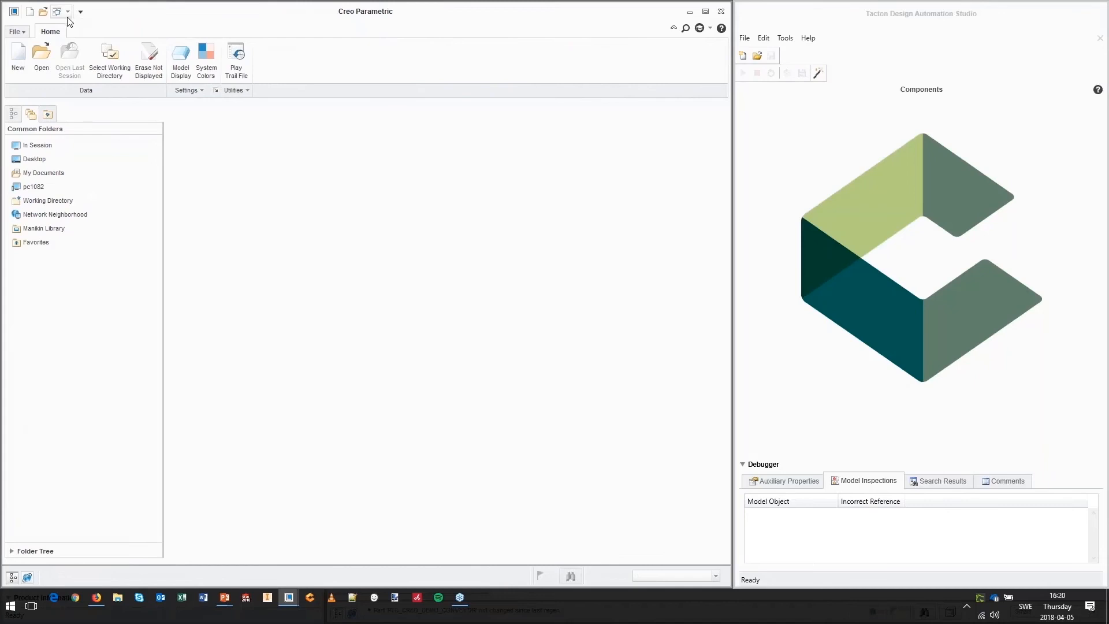
Step: Open the recent assembly ptc_creo_demo_-_conveyor.asm and its connected TCX model
{"action": "left_click", "coordinate": [22, 32]}
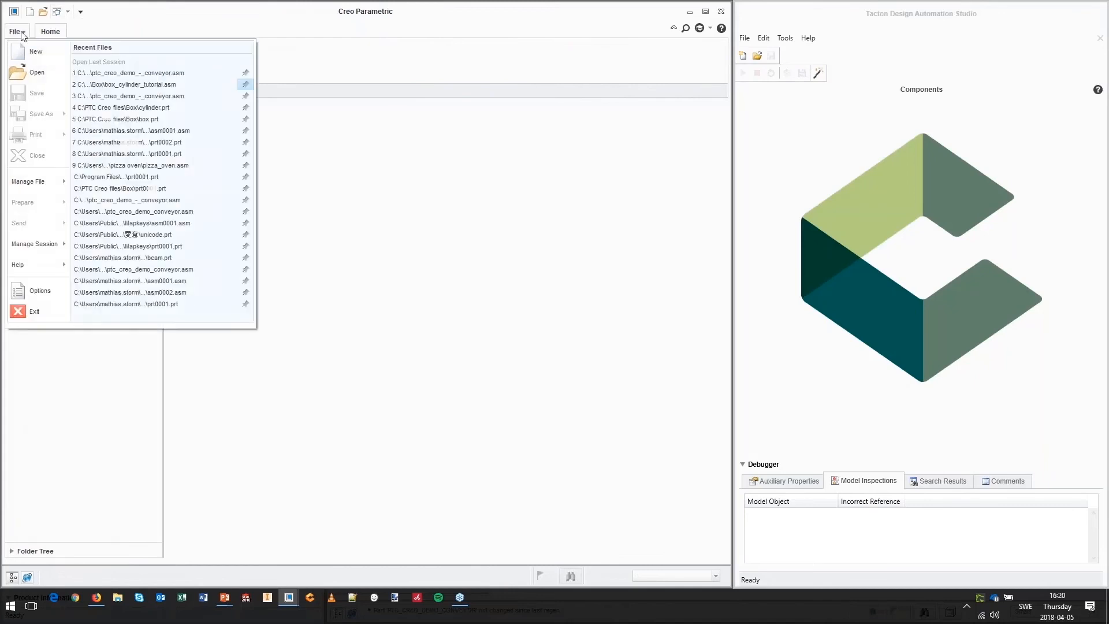
{"action": "left_click", "coordinate": [130, 73]}
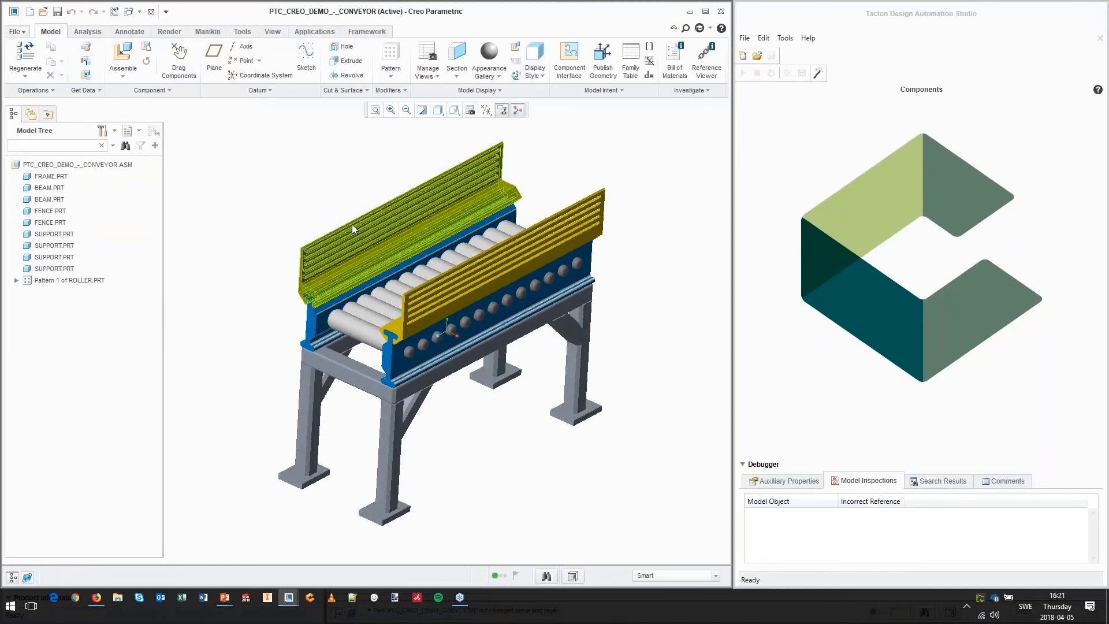
{"action": "left_click", "coordinate": [745, 37]}
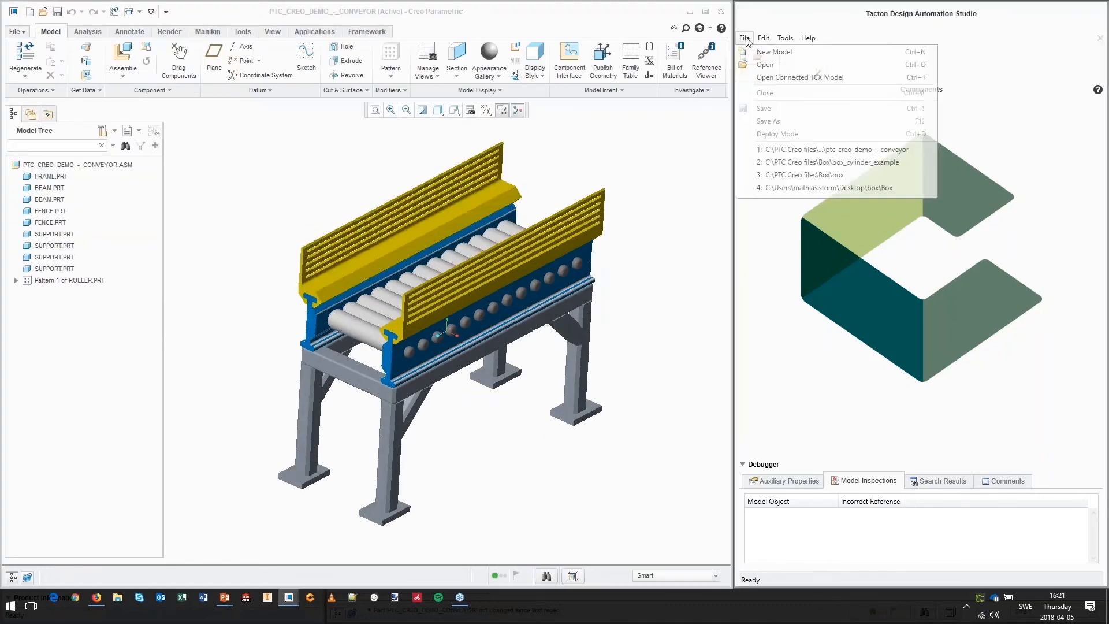
{"action": "left_click", "coordinate": [786, 81]}
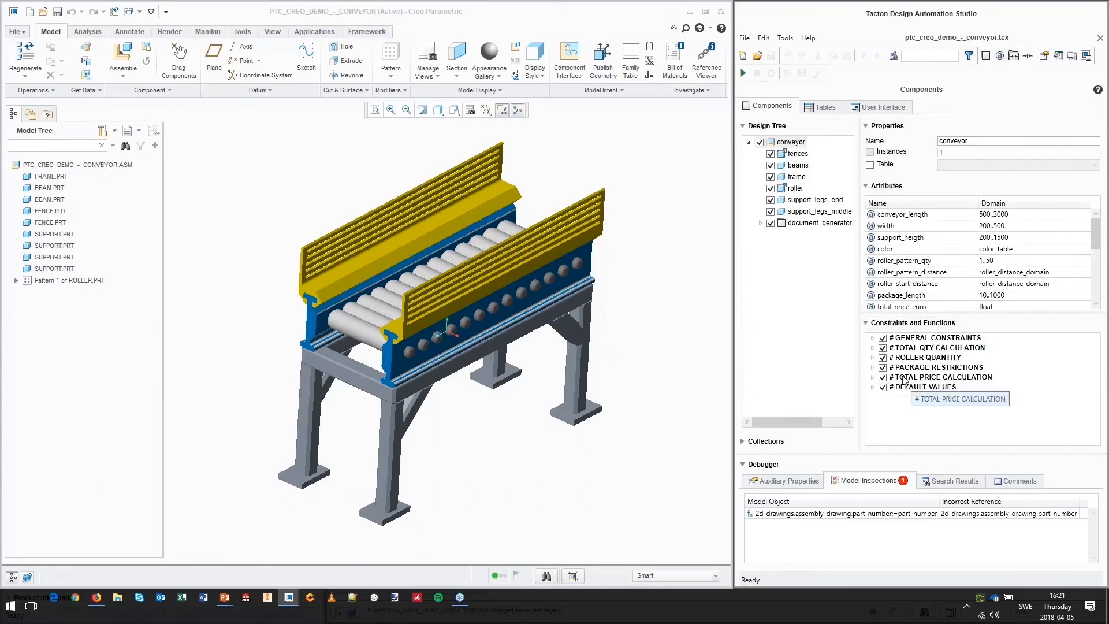
Step: Locate the function flagged for an incorrect reference, 2d_drawings.assembly_drawing.part_number:=part_number, and delete it from the conveyor's general constraints
{"action": "double_click", "coordinate": [867, 516]}
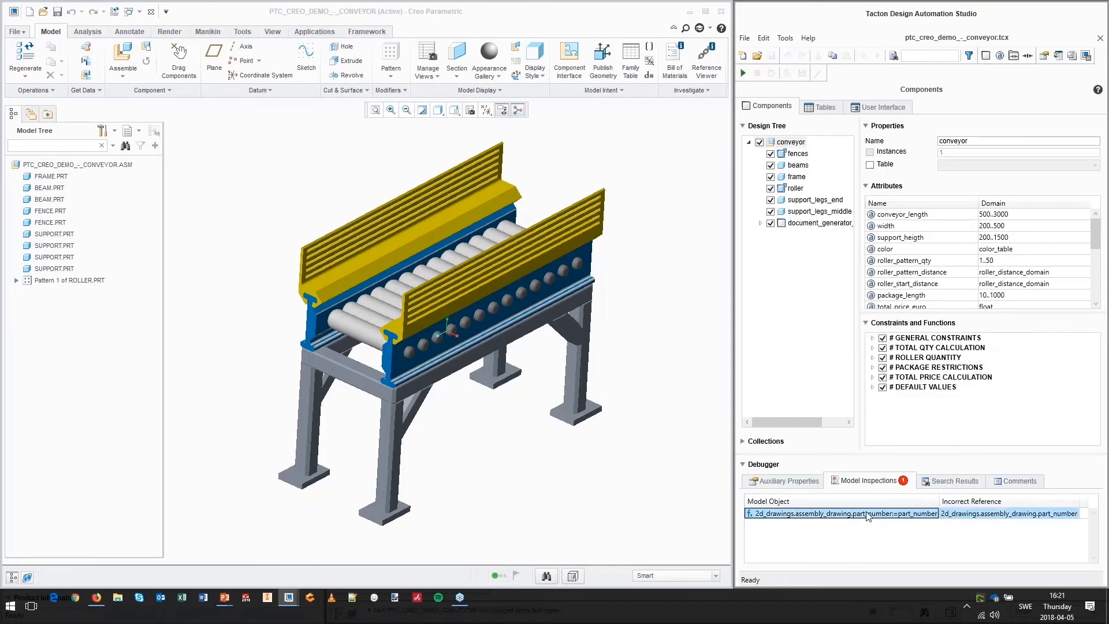
{"action": "left_click_drag", "start_coordinate": [1096, 402], "coordinate": [1095, 406]}
{"action": "left_click", "coordinate": [1000, 420]}
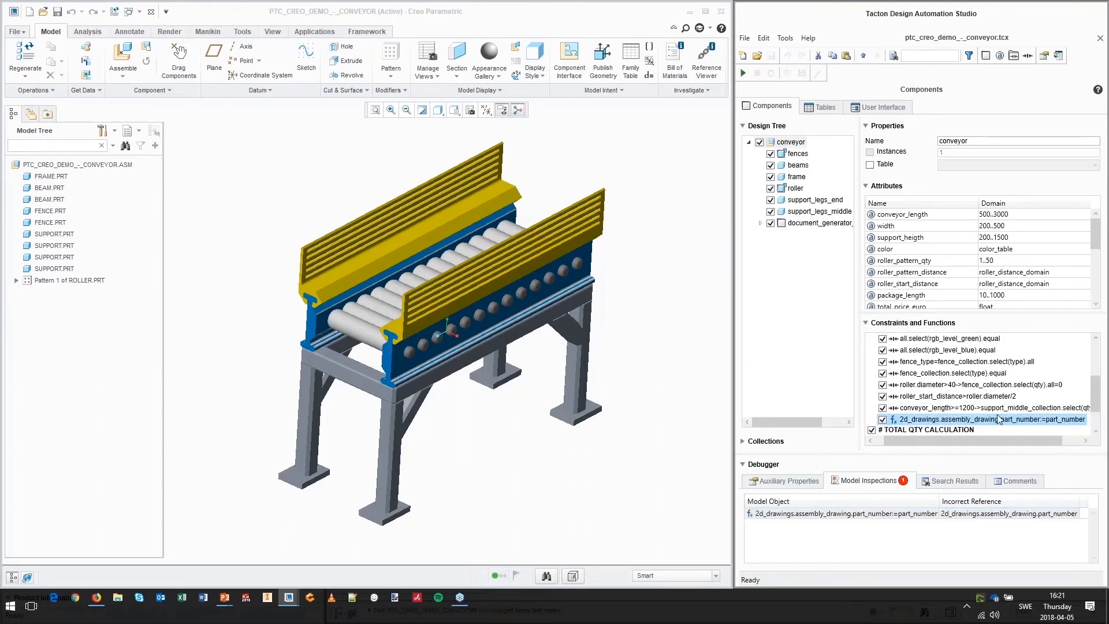
{"action": "key", "text": "Delete"}
{"action": "left_click", "coordinate": [852, 483]}
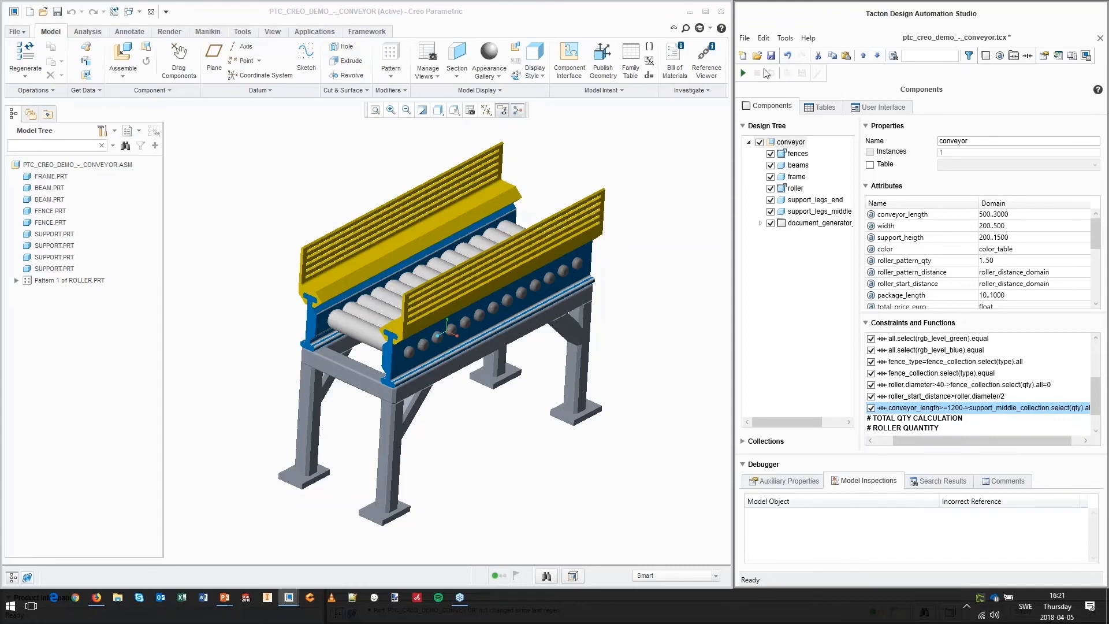
Step: Start the conveyor configuration runtime and widen the configurator form for easier reading
{"action": "left_click", "coordinate": [743, 73]}
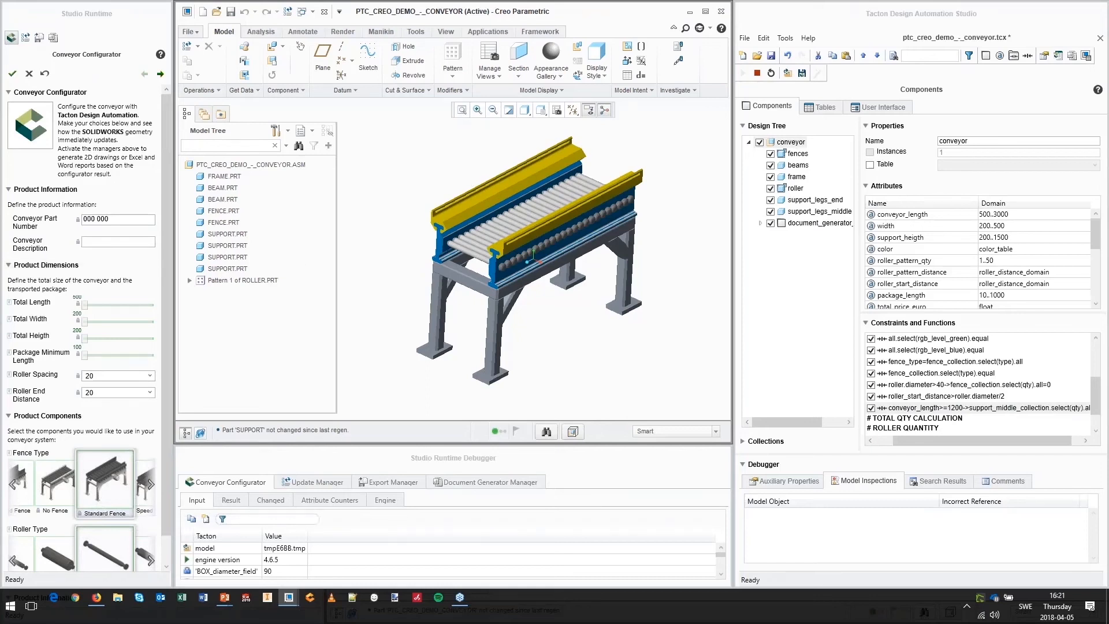
{"action": "left_click_drag", "start_coordinate": [176, 231], "coordinate": [252, 231]}
{"action": "left_click_drag", "start_coordinate": [735, 172], "coordinate": [844, 171]}
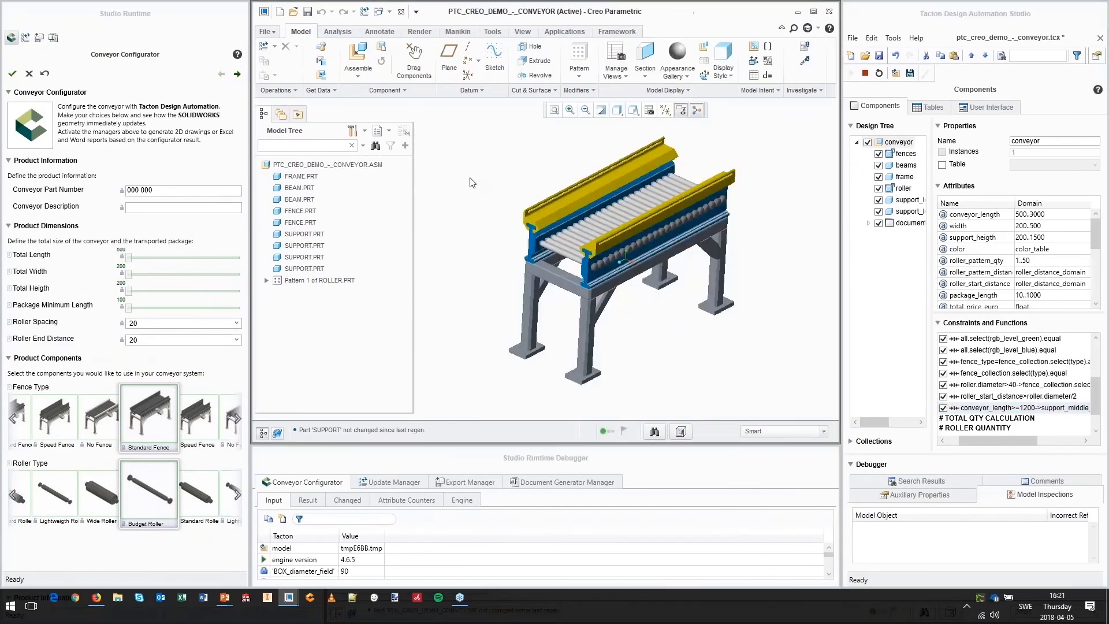
Step: Set the conveyor part number to 123 456 and the conveyor description to Tacton Conveyor
{"action": "left_click", "coordinate": [193, 189]}
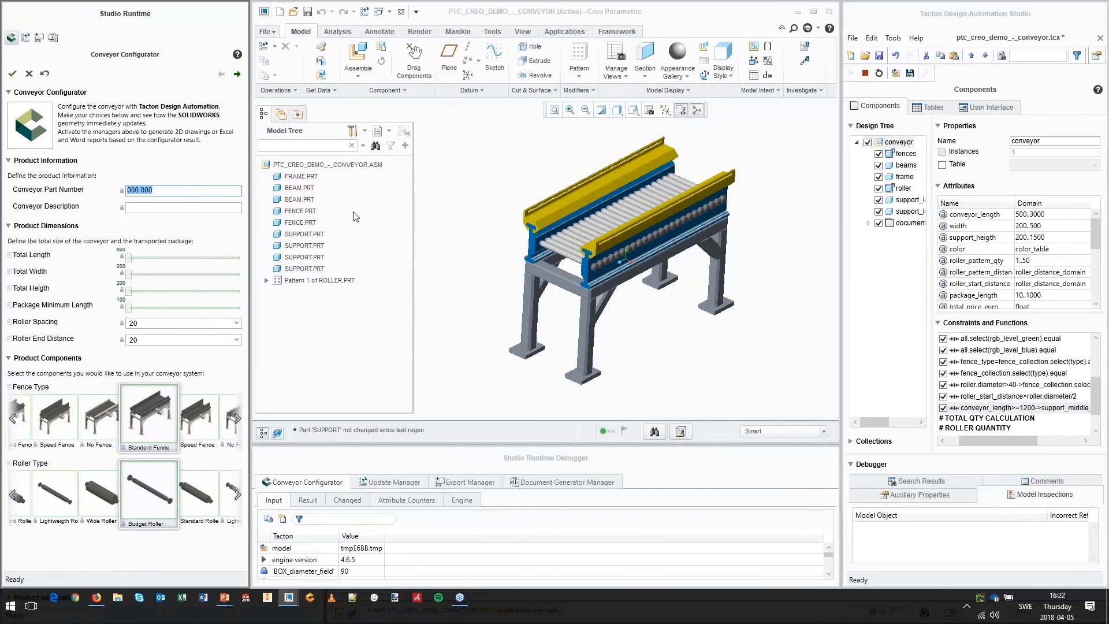
{"action": "type", "text": "123 456"}
{"action": "key", "text": "Tab"}
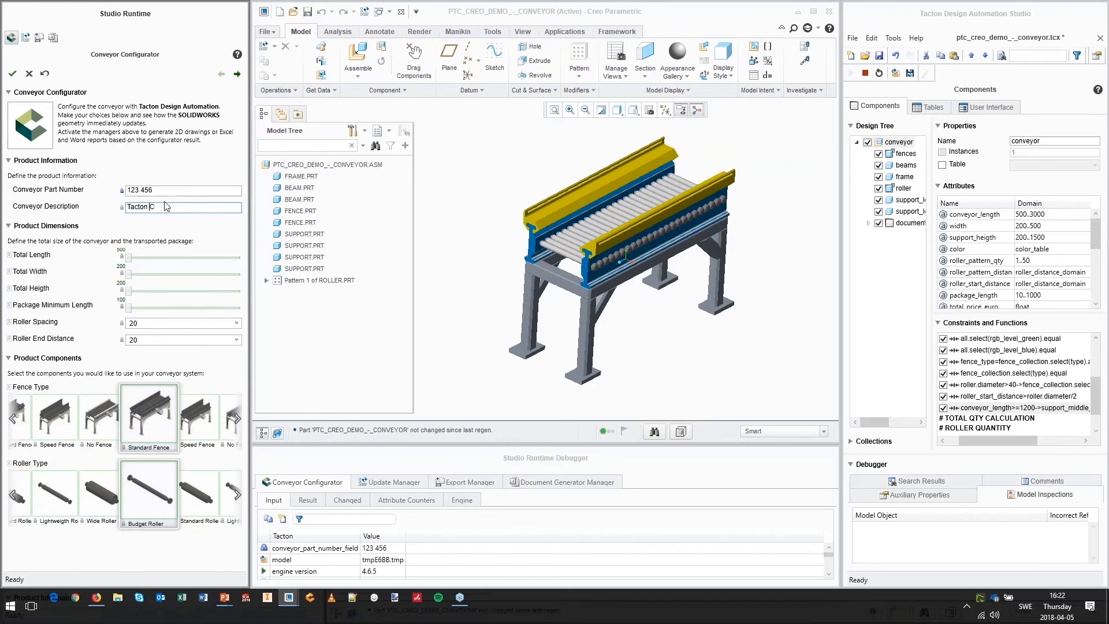
{"action": "key", "text": "Return"}
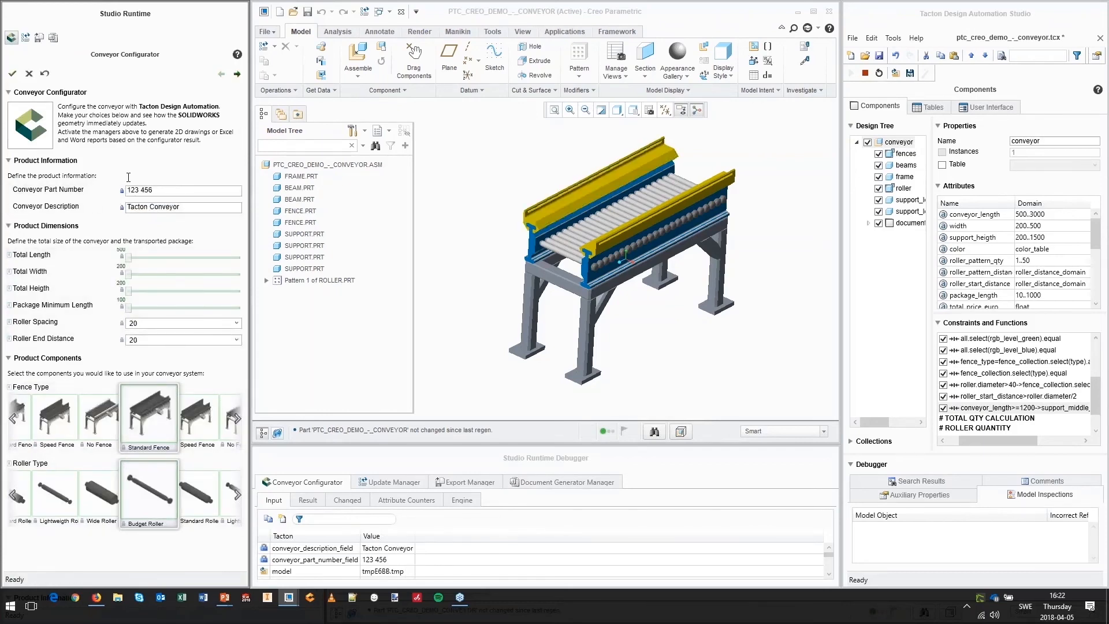
Step: Inspect the description and part number values in the conveyor assembly's parameters, widening the name and value columns, and leave without changes
{"action": "left_click", "coordinate": [295, 164]}
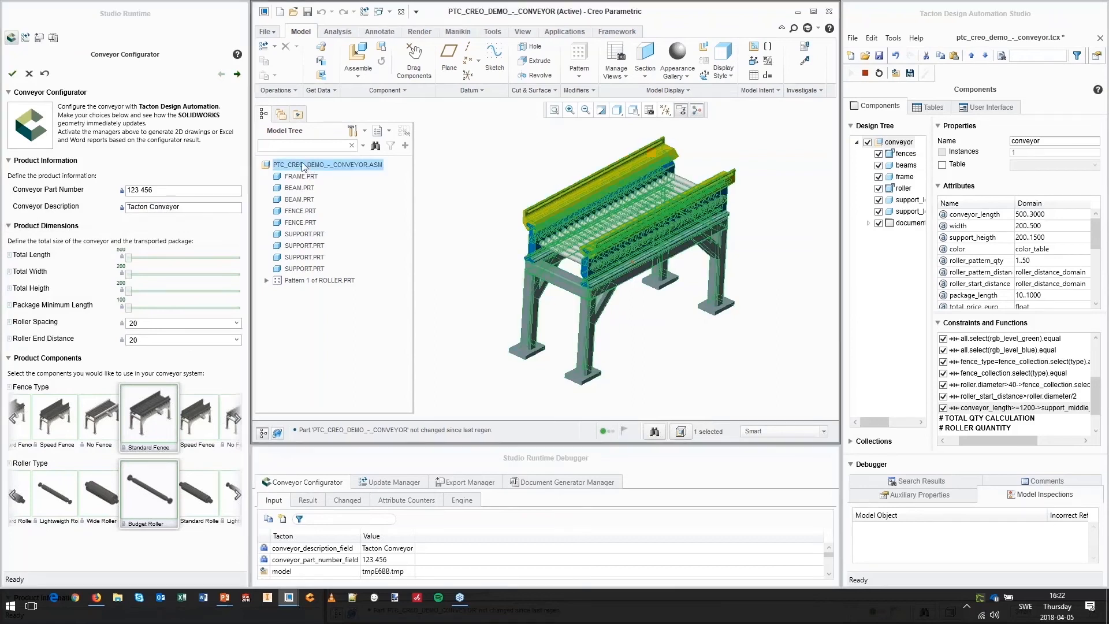
{"action": "right_click", "coordinate": [296, 165]}
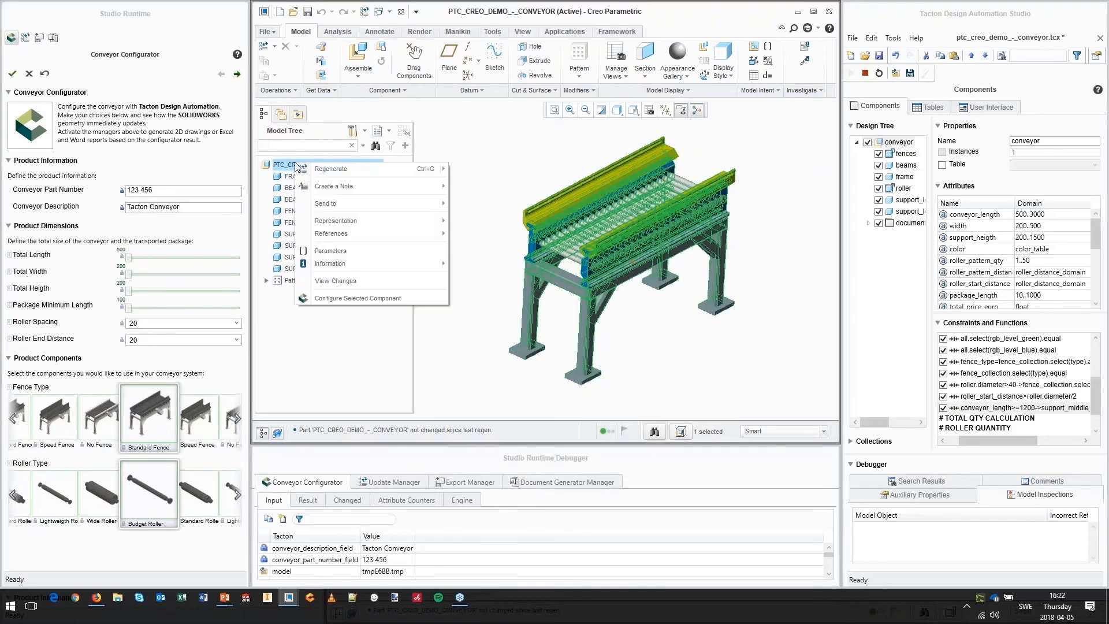
{"action": "left_click", "coordinate": [354, 252]}
{"action": "left_click_drag", "start_coordinate": [885, 175], "coordinate": [604, 153]}
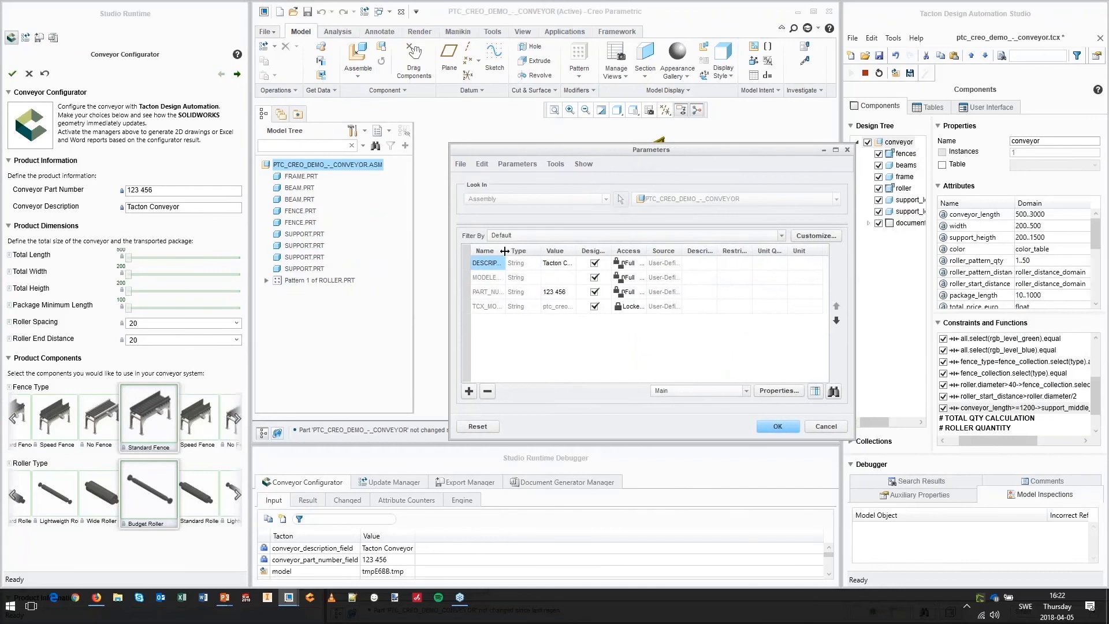
{"action": "left_click_drag", "start_coordinate": [504, 251], "coordinate": [549, 251]}
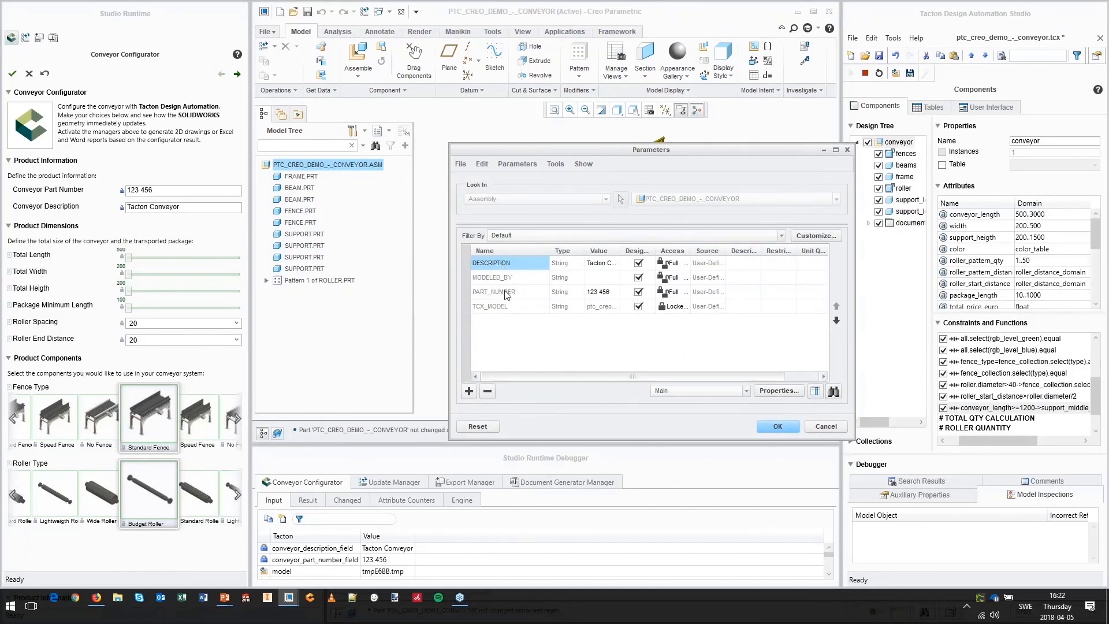
{"action": "left_click_drag", "start_coordinate": [621, 250], "coordinate": [675, 252]}
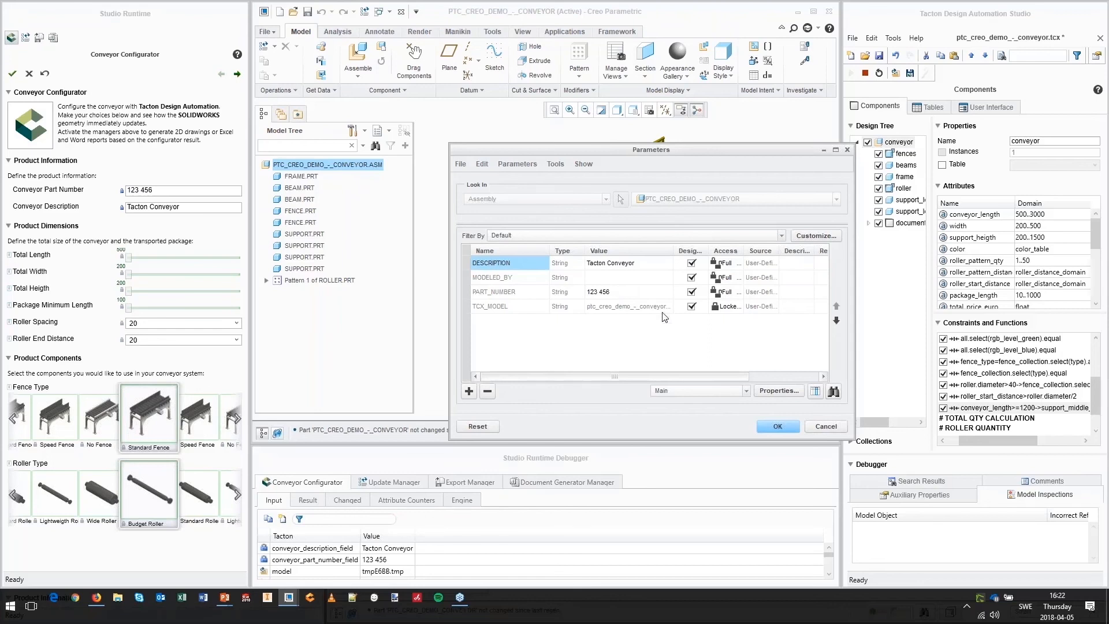
{"action": "left_click", "coordinate": [826, 427]}
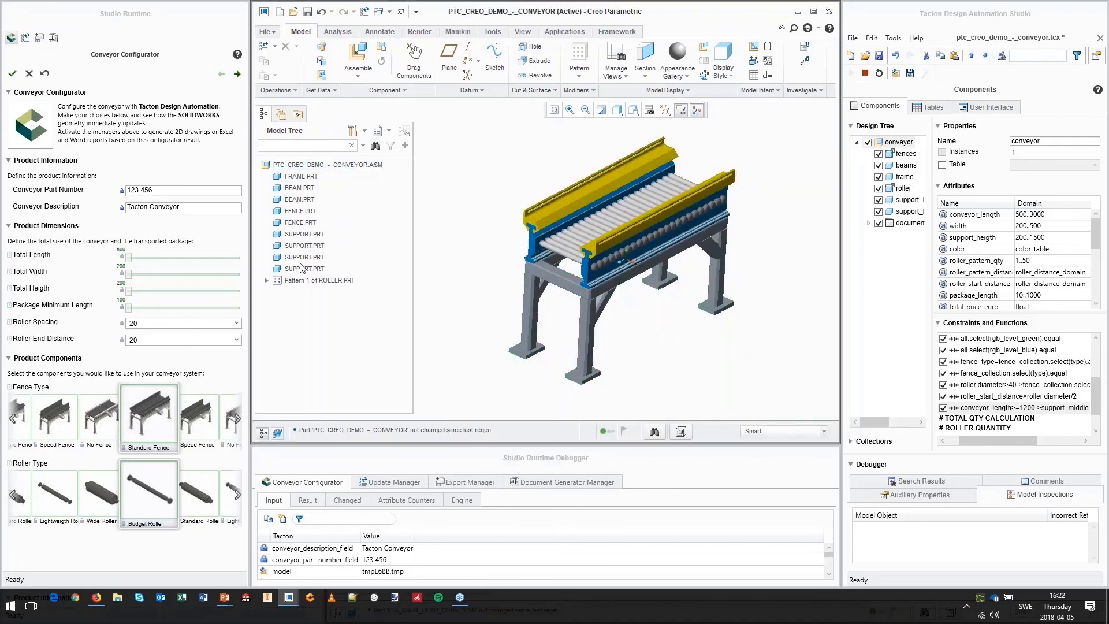
Step: Set the conveyor's total length to 1500 and rotate the regenerated model to view its underside supports
{"action": "left_click_drag", "start_coordinate": [132, 262], "coordinate": [148, 259]}
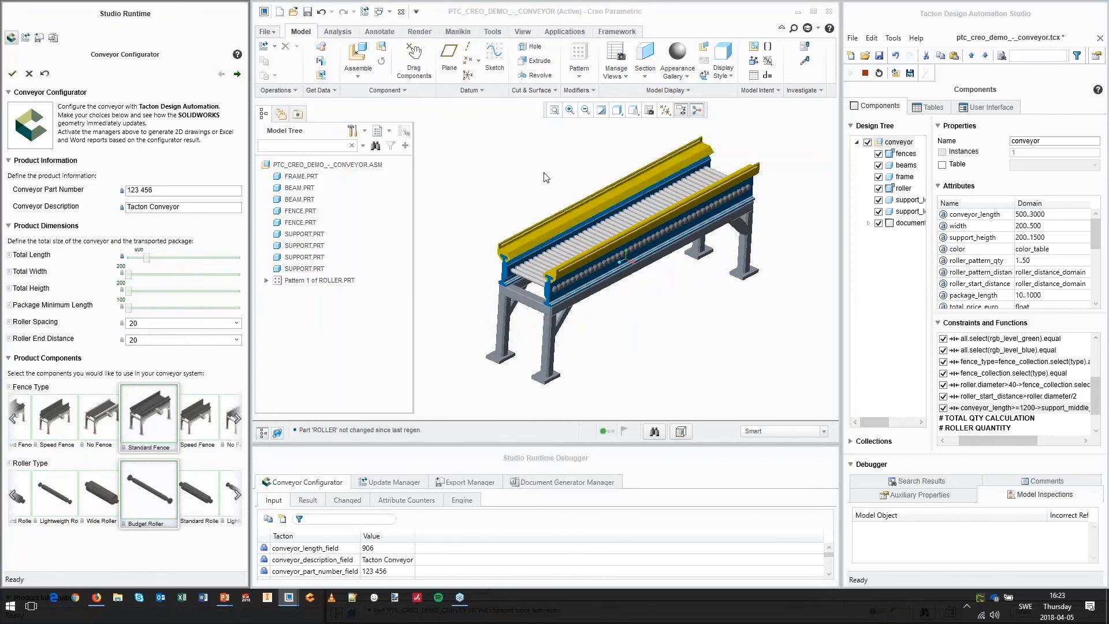
{"action": "left_click", "coordinate": [140, 250]}
{"action": "key", "text": "Return"}
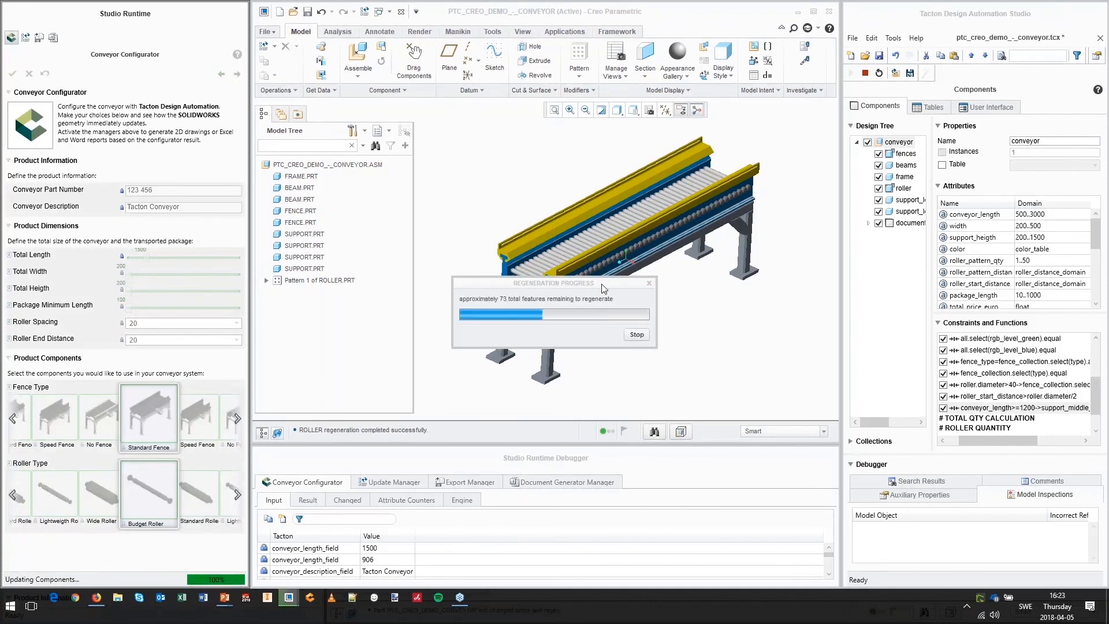
{"action": "middle_click_drag", "start_coordinate": [652, 334], "coordinate": [653, 330]}
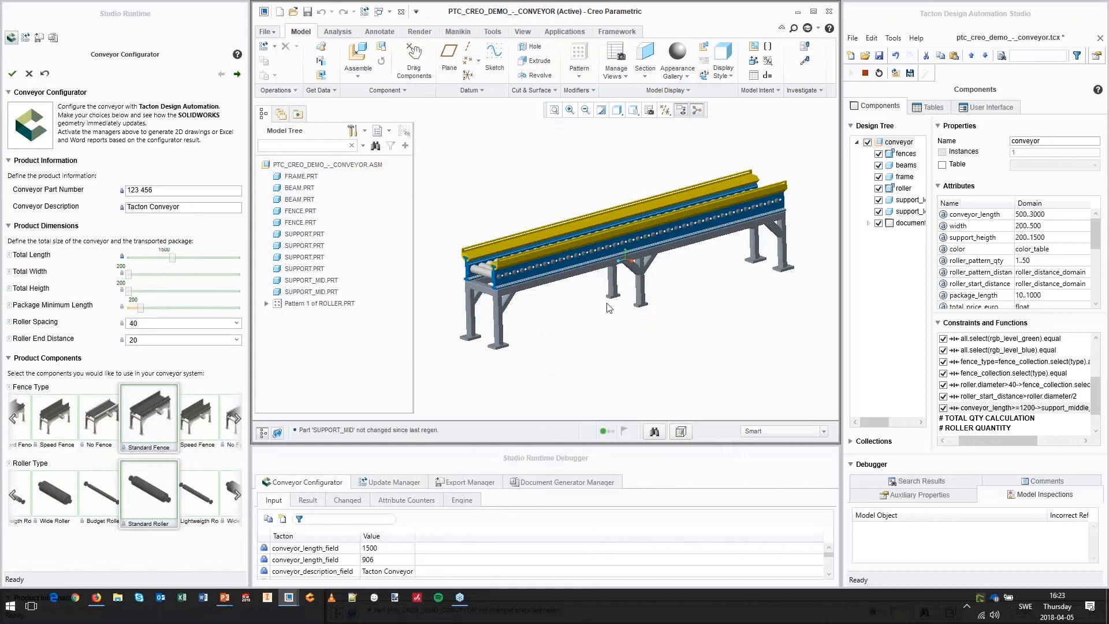
{"action": "middle_click_drag", "start_coordinate": [646, 337], "coordinate": [639, 298]}
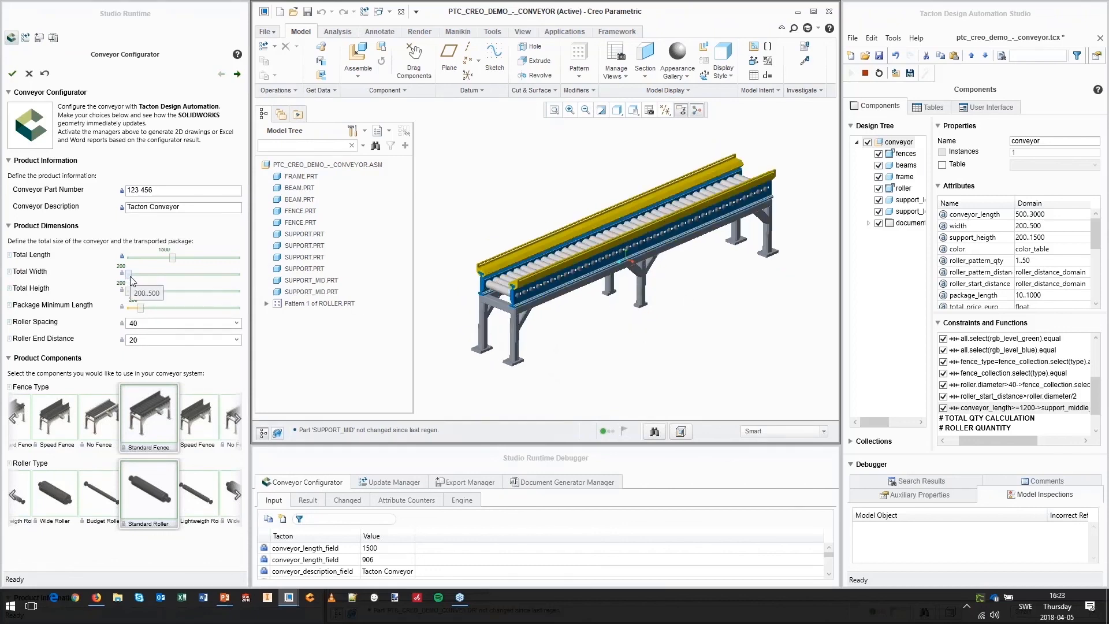
Step: Increase the conveyor's total width to about 277 and view the wider model from above
{"action": "left_click_drag", "start_coordinate": [130, 278], "coordinate": [143, 276]}
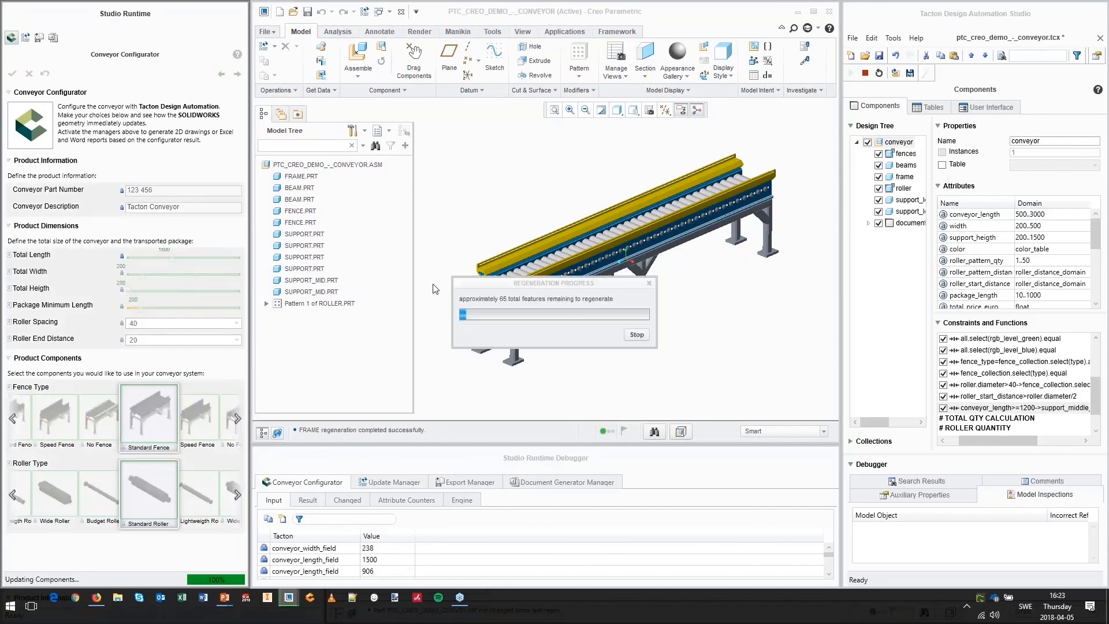
{"action": "left_click_drag", "start_coordinate": [145, 275], "coordinate": [157, 276]}
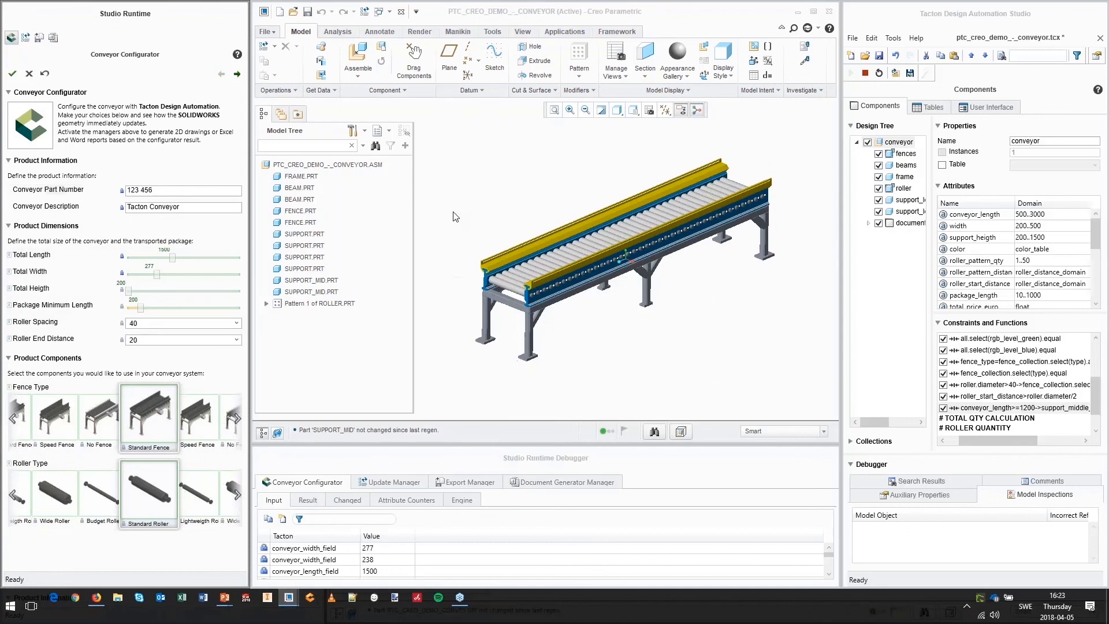
{"action": "middle_click_drag", "start_coordinate": [478, 217], "coordinate": [458, 216]}
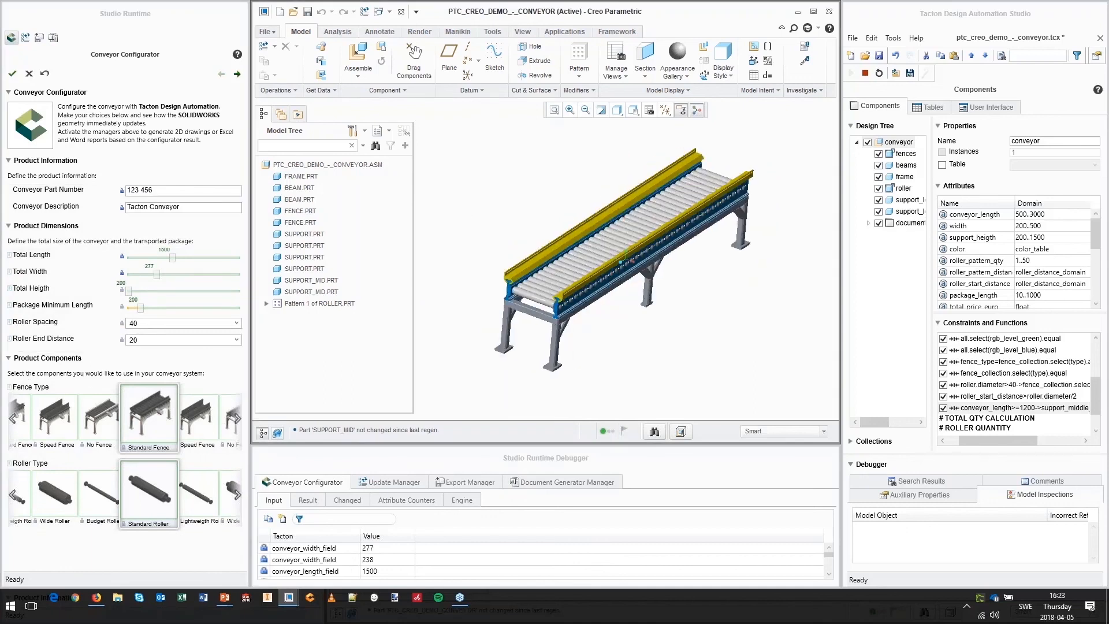
Step: Choose Speed Fence as the conveyor's fence type and rotate the updated model
{"action": "left_click", "coordinate": [237, 418]}
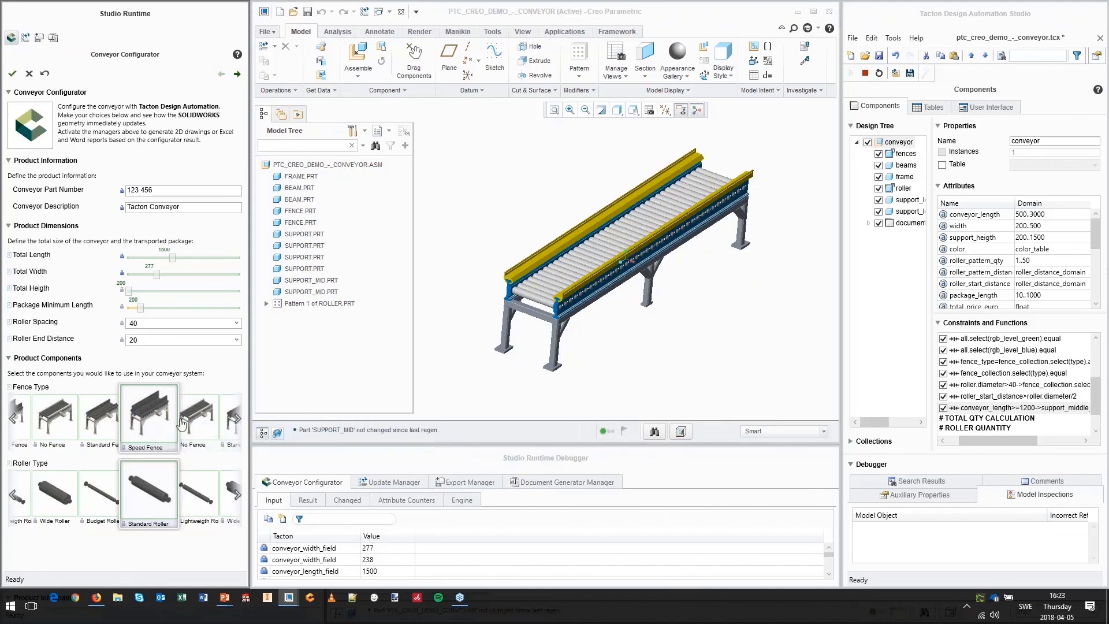
{"action": "left_click", "coordinate": [161, 415]}
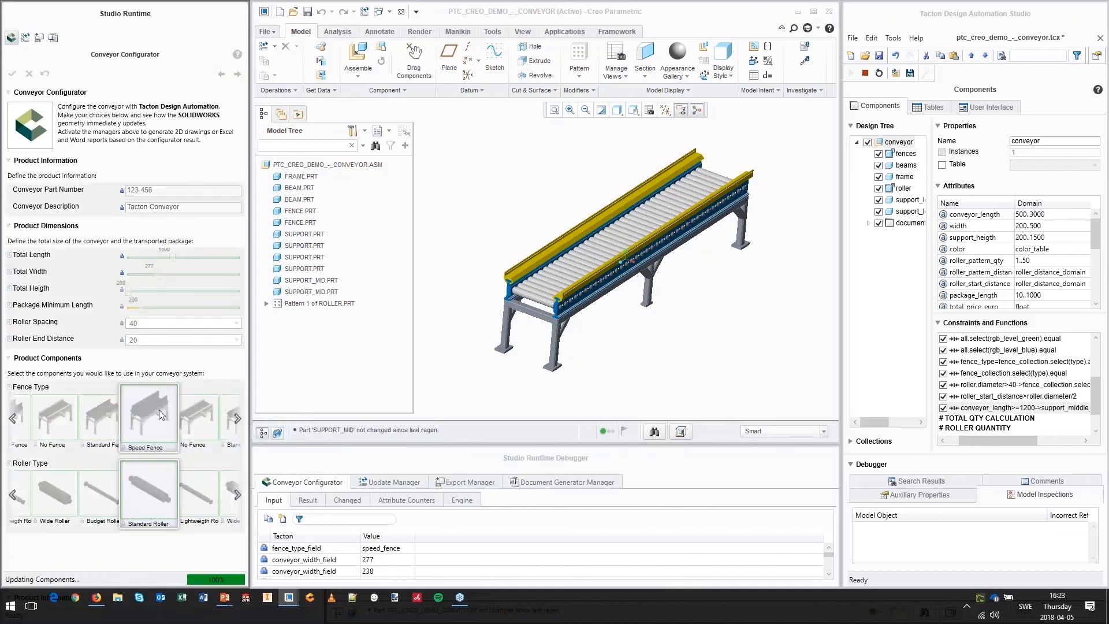
{"action": "middle_click_drag", "start_coordinate": [602, 368], "coordinate": [347, 423]}
Step: Choose Wide Roller as the roller type and resolve the configuration conflict by accepting No Fence
{"action": "left_click", "coordinate": [237, 495]}
{"action": "left_click", "coordinate": [237, 495]}
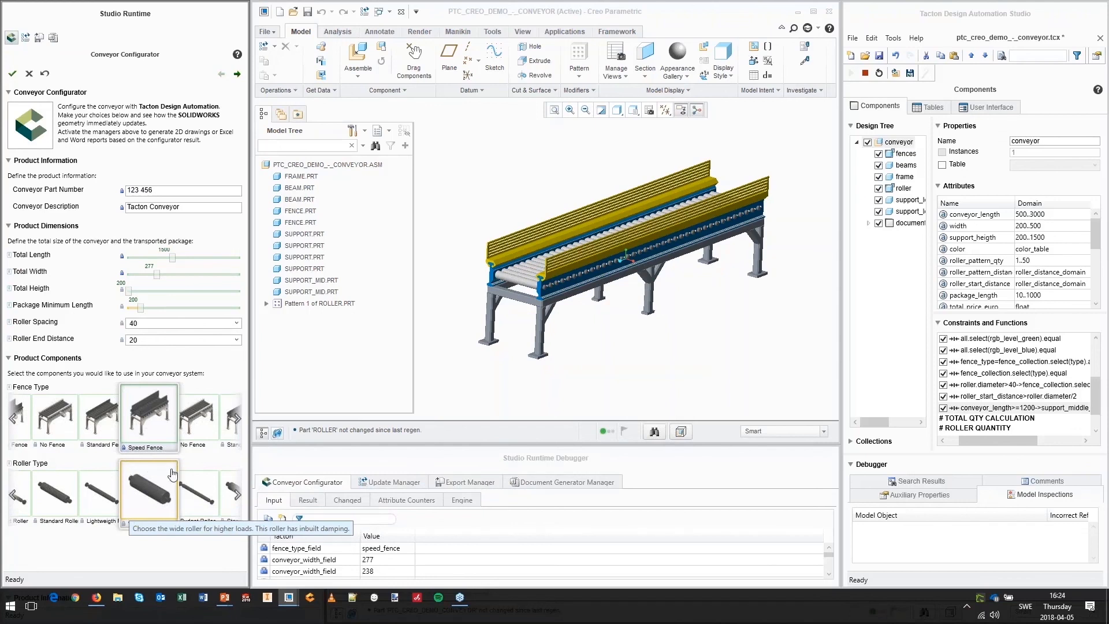
{"action": "left_click", "coordinate": [146, 498]}
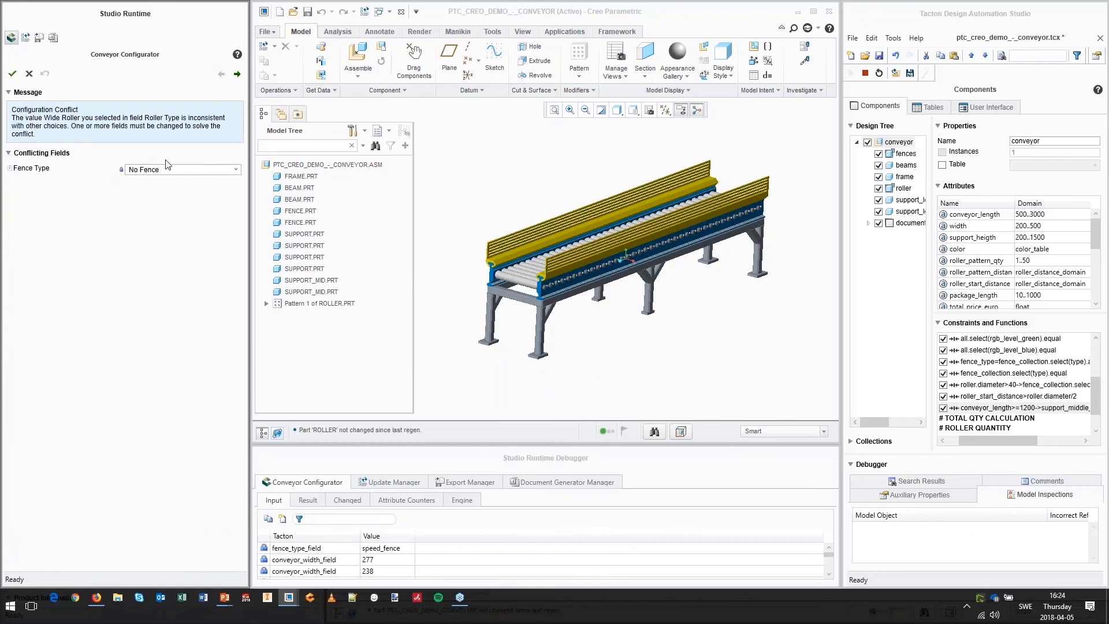
{"action": "left_click", "coordinate": [11, 75]}
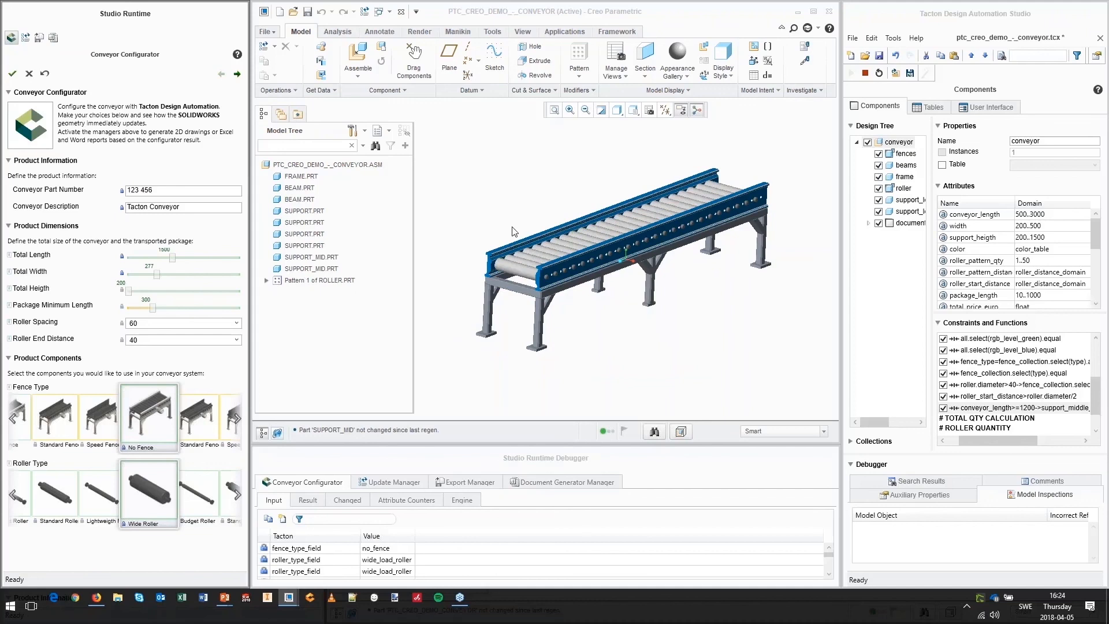
{"action": "middle_click_drag", "start_coordinate": [702, 285], "coordinate": [699, 294]}
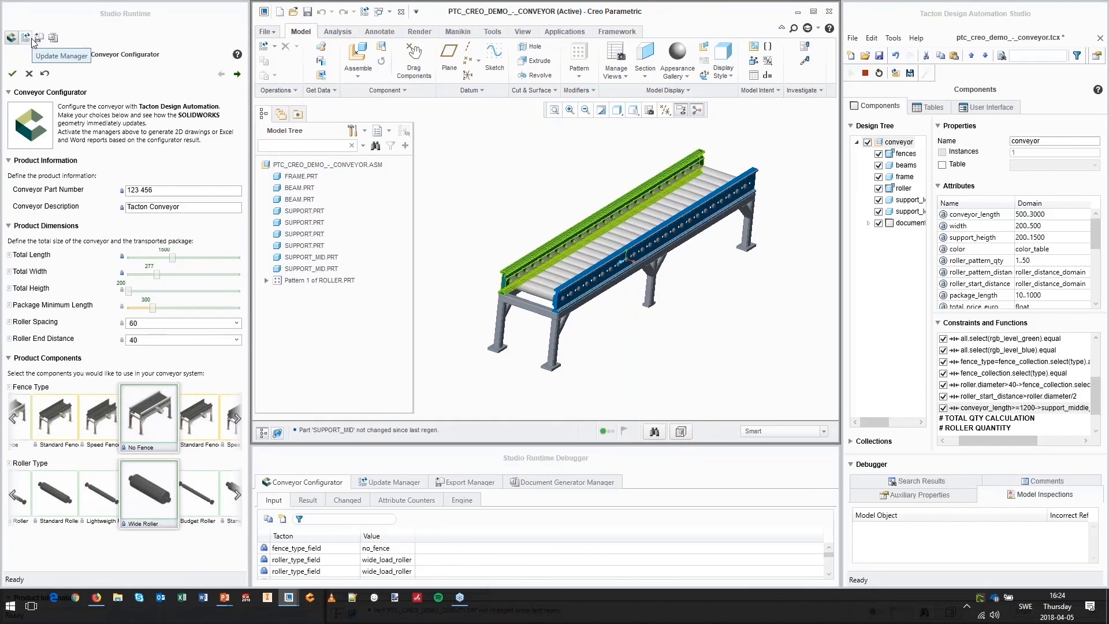
Step: Export the active documents with all components to C:\PTC Creo files\TDA Output, copying the export path
{"action": "left_click", "coordinate": [39, 37]}
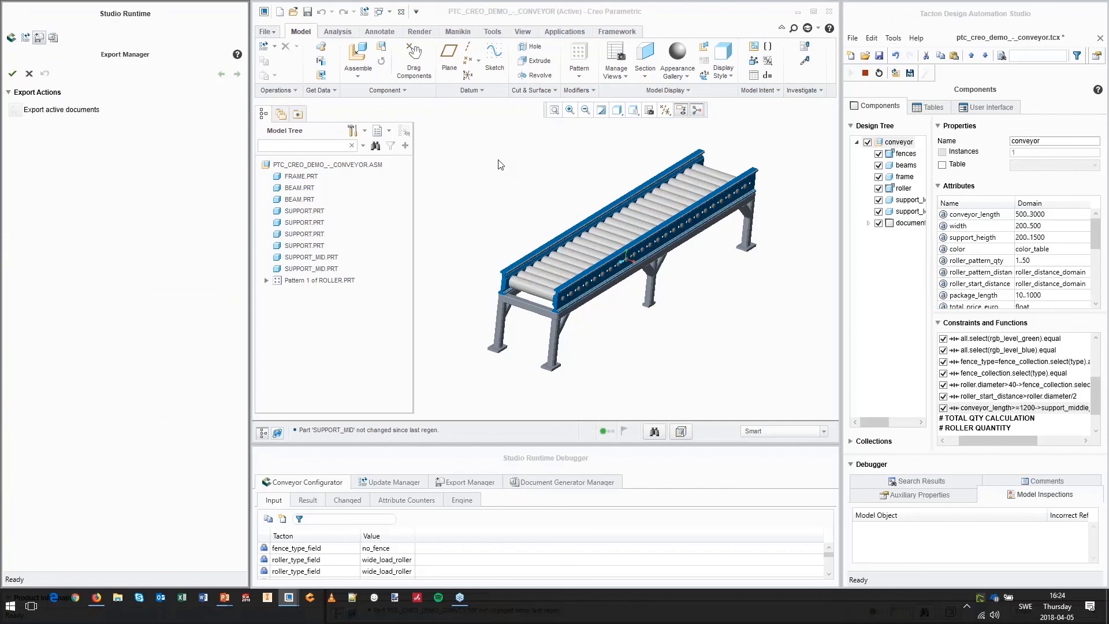
{"action": "left_click", "coordinate": [13, 75]}
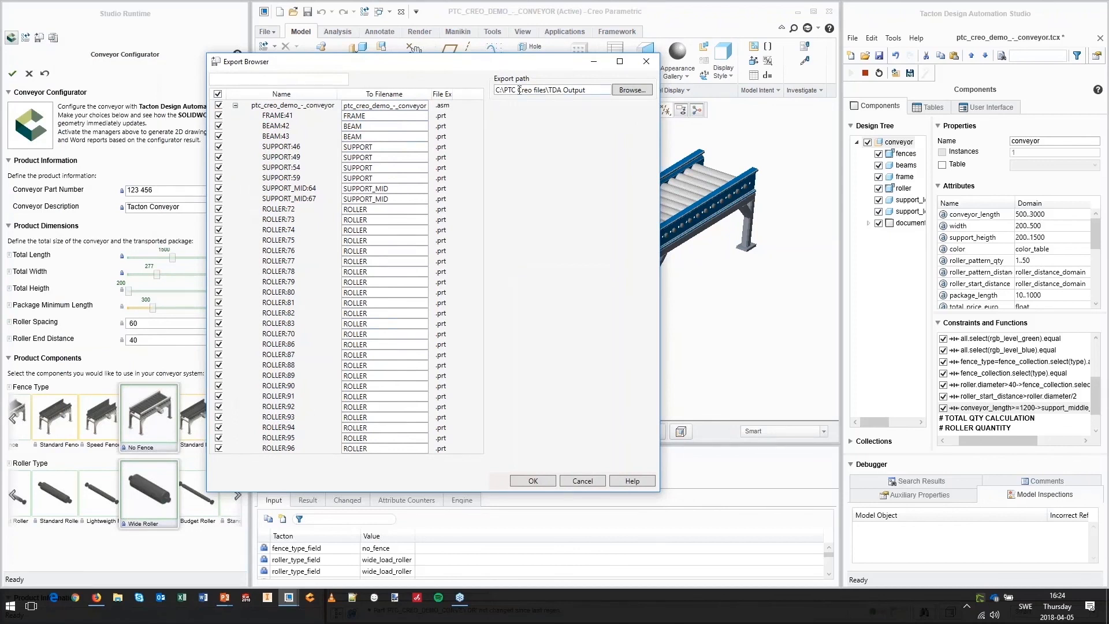
{"action": "left_click_drag", "start_coordinate": [593, 89], "coordinate": [485, 97]}
{"action": "key", "text": "ctrl+c"}
{"action": "left_click", "coordinate": [543, 480]}
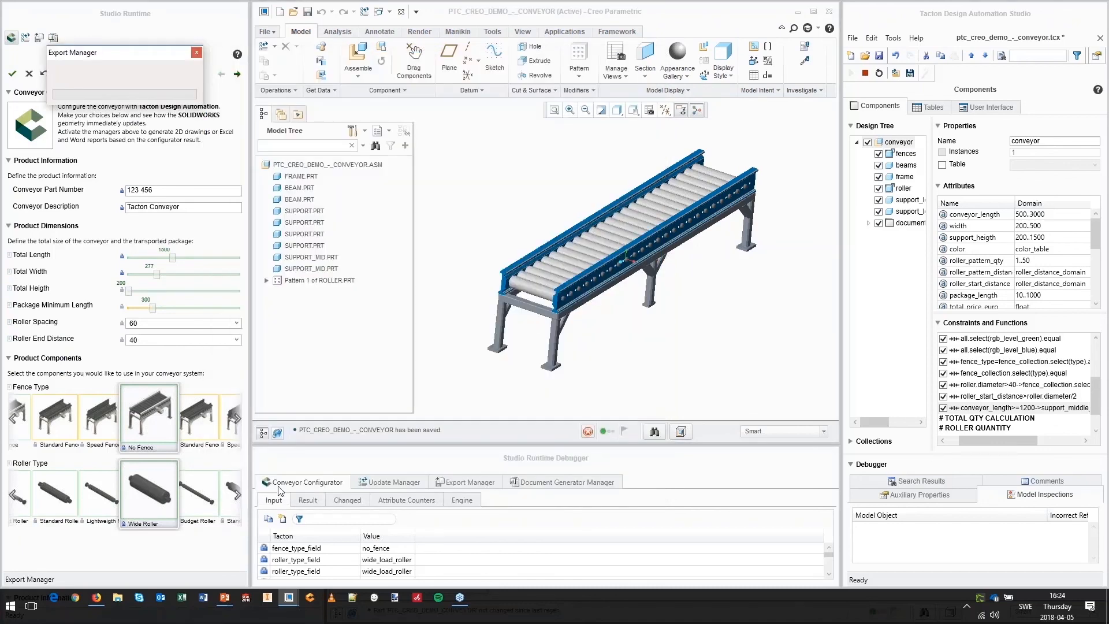
Step: Switch to File Explorer, go to the copied TDA Output folder path, and maximize the window to show the exported files
{"action": "left_click", "coordinate": [118, 599]}
{"action": "left_click", "coordinate": [405, 183]}
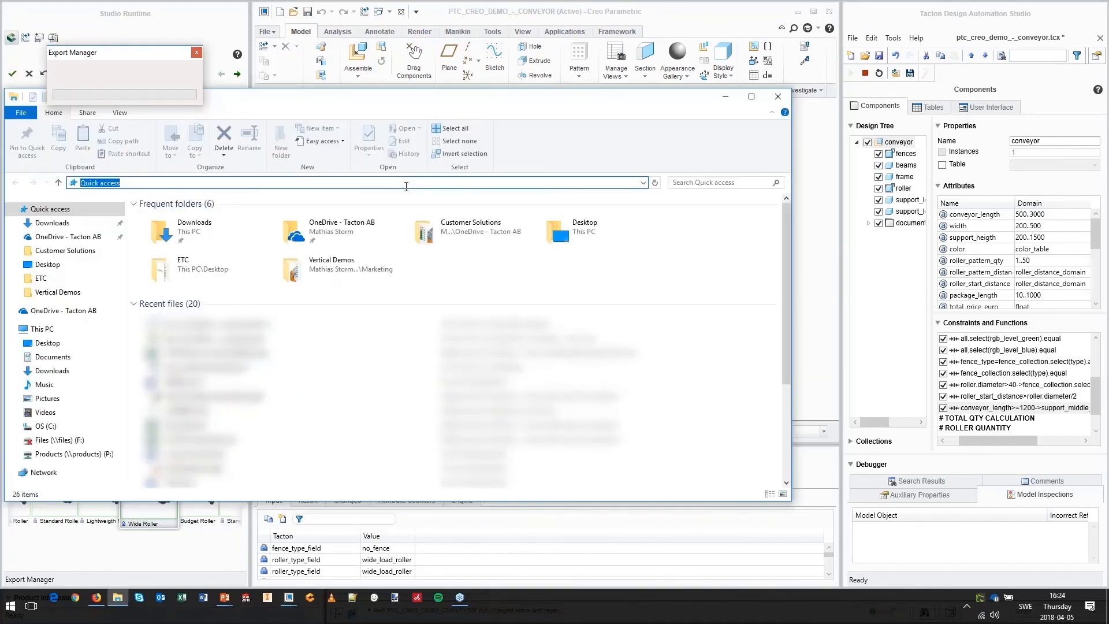
{"action": "key", "text": "ctrl+v"}
{"action": "key", "text": "Return"}
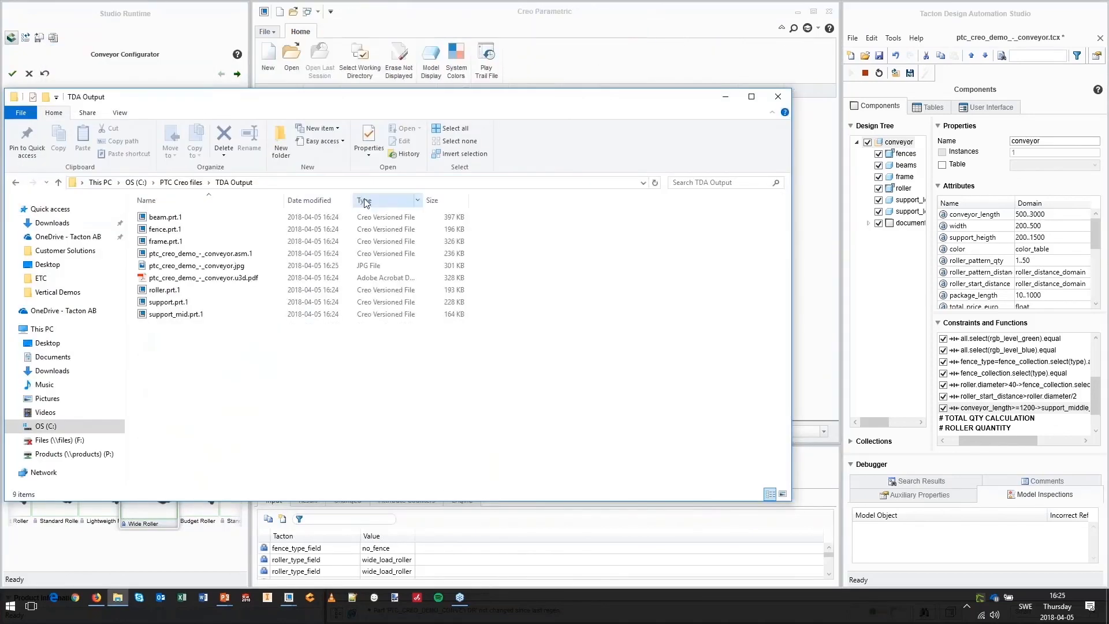
{"action": "left_click_drag", "start_coordinate": [470, 98], "coordinate": [537, 1]}
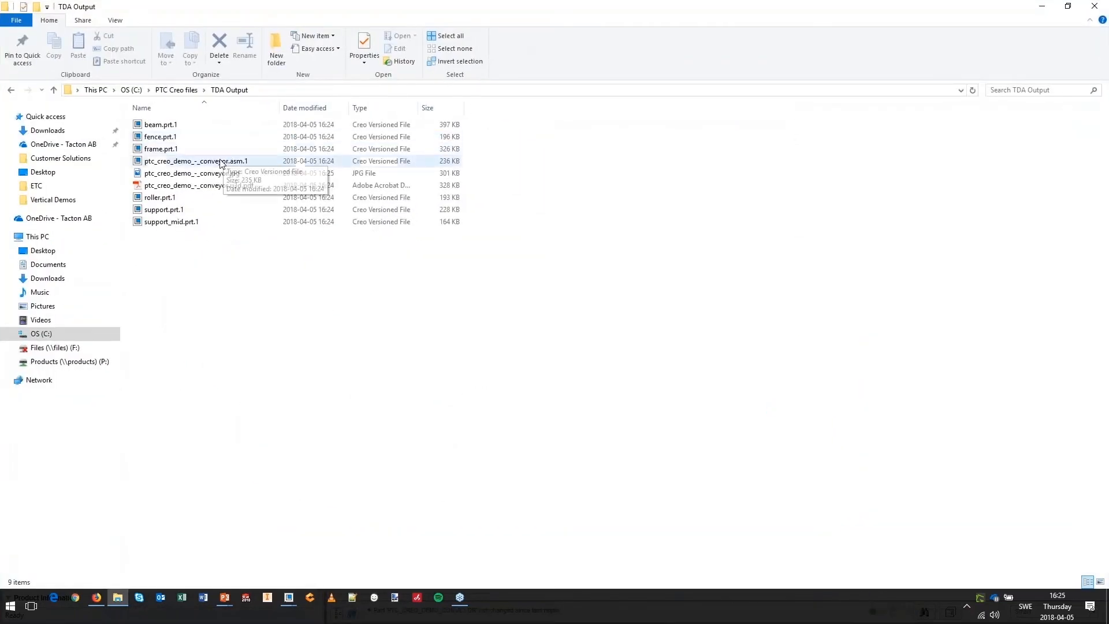
Step: Open the exported ptc_creo_demo_-_conveyor.u3d.pdf in Adobe Acrobat Reader and activate its 3D model
{"action": "left_click", "coordinate": [187, 188]}
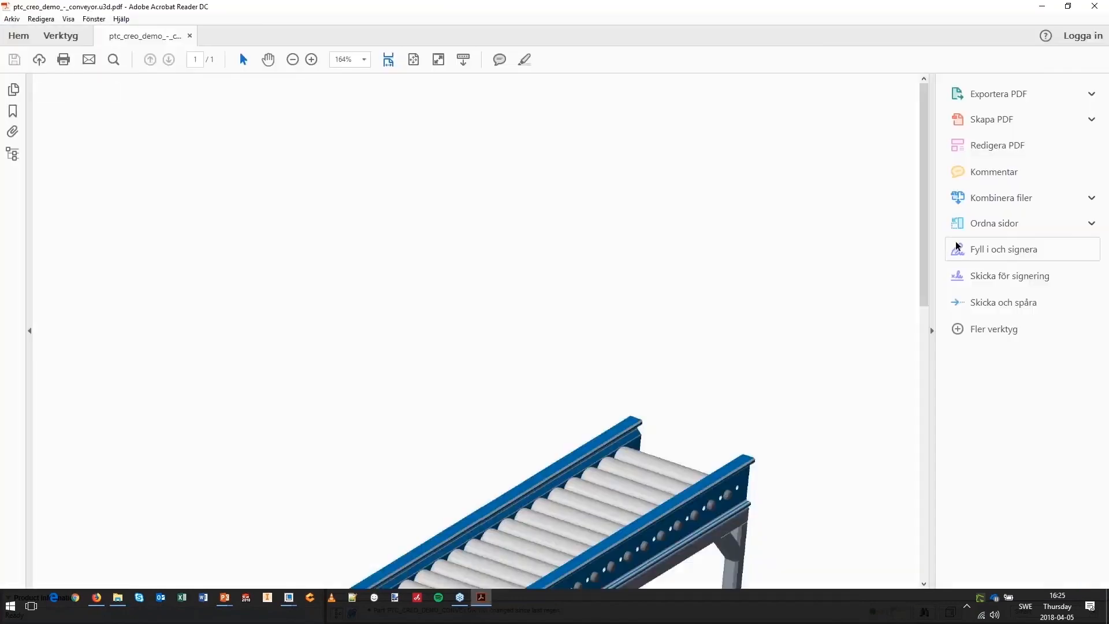
{"action": "left_click", "coordinate": [596, 414]}
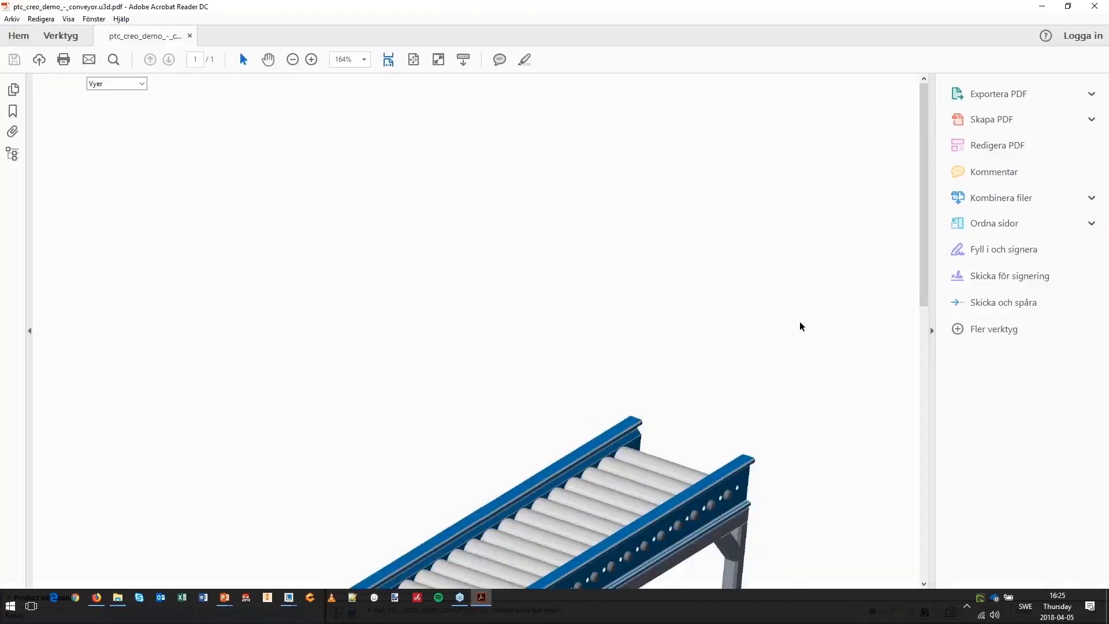